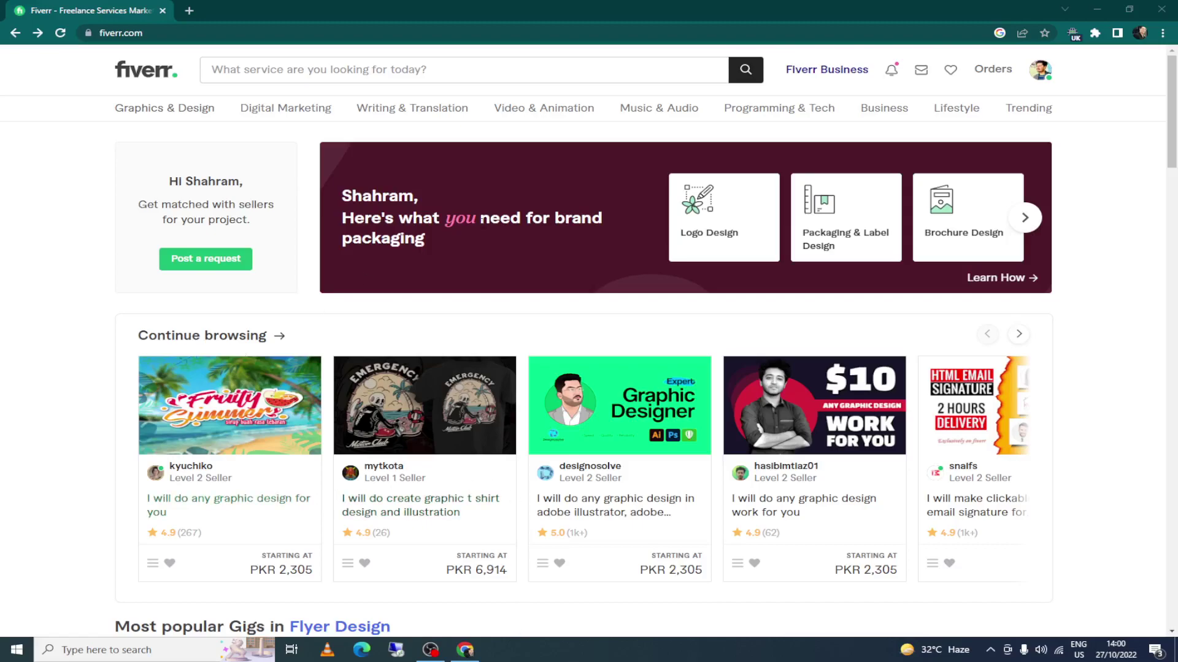
Step: Open the account's own profile page and review its description, languages and linked accounts
mouse_move(185, 474)
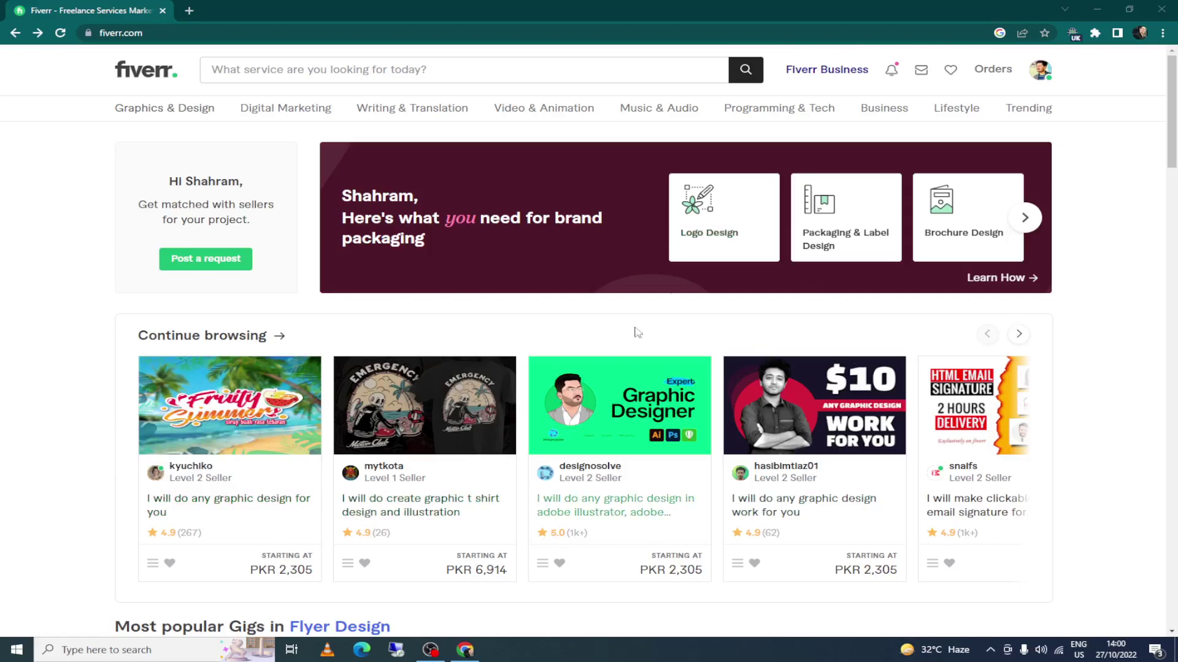
click(1041, 74)
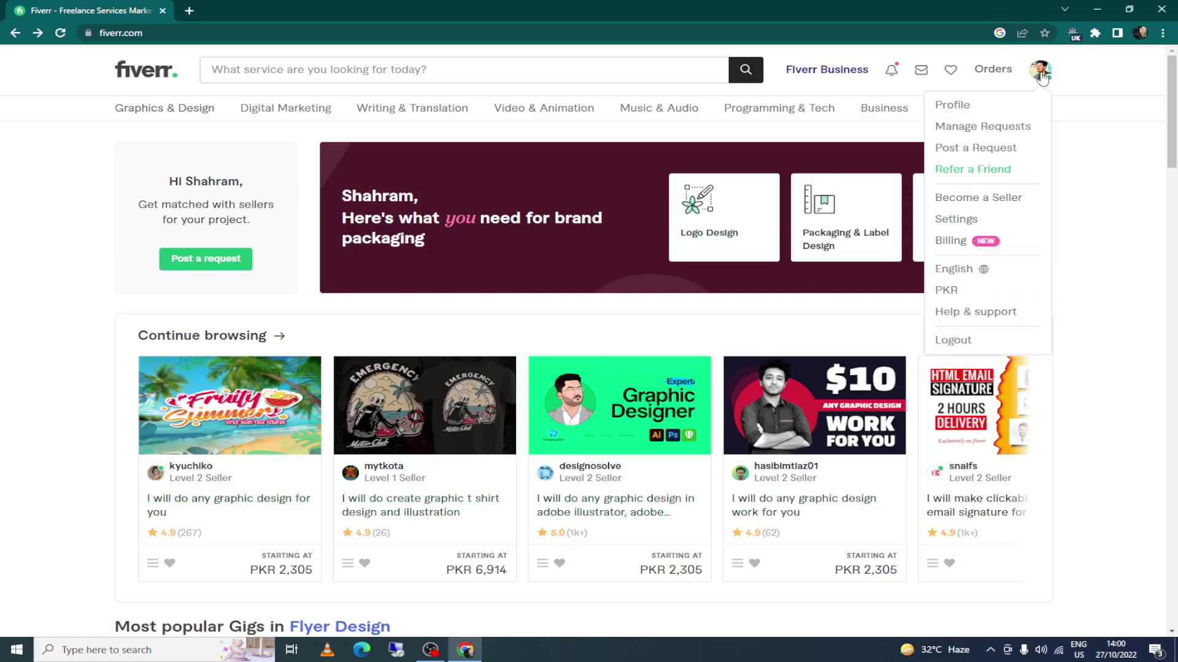
click(957, 107)
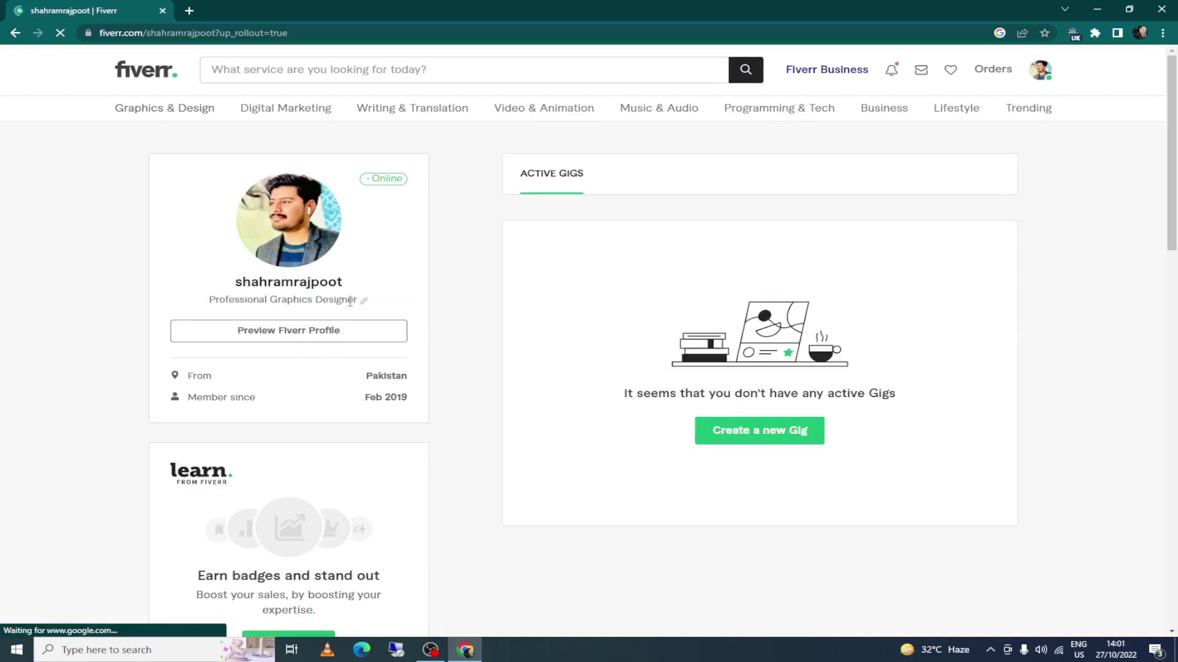
mouse_move(279, 223)
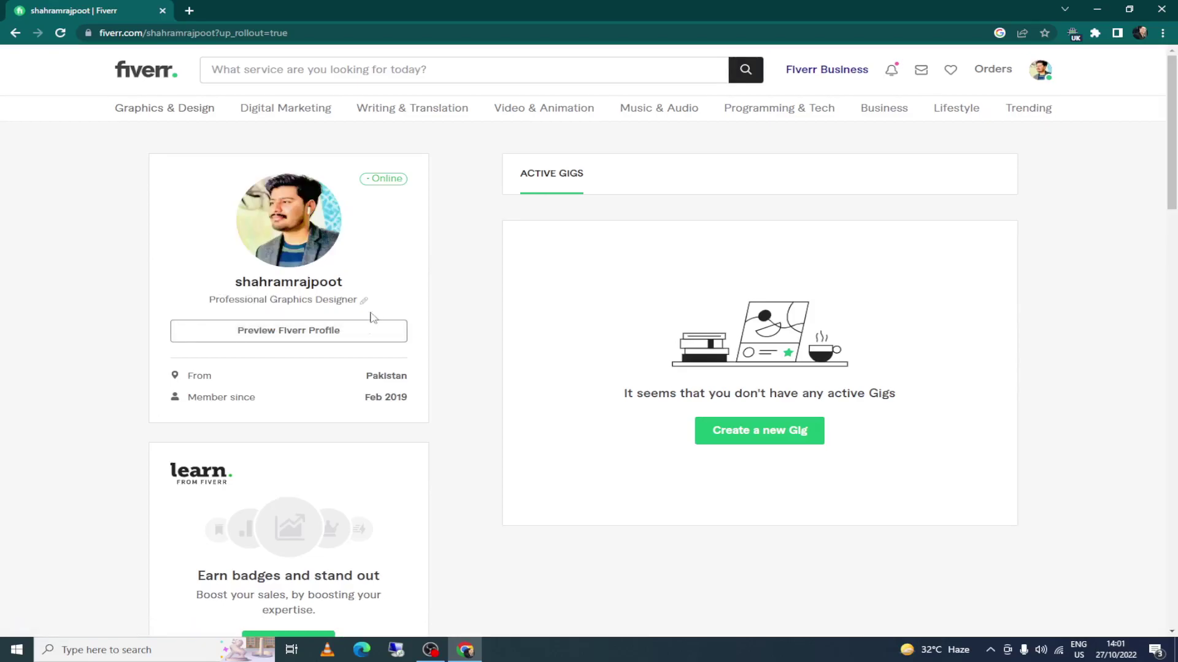
scroll(368, 325, down, 2)
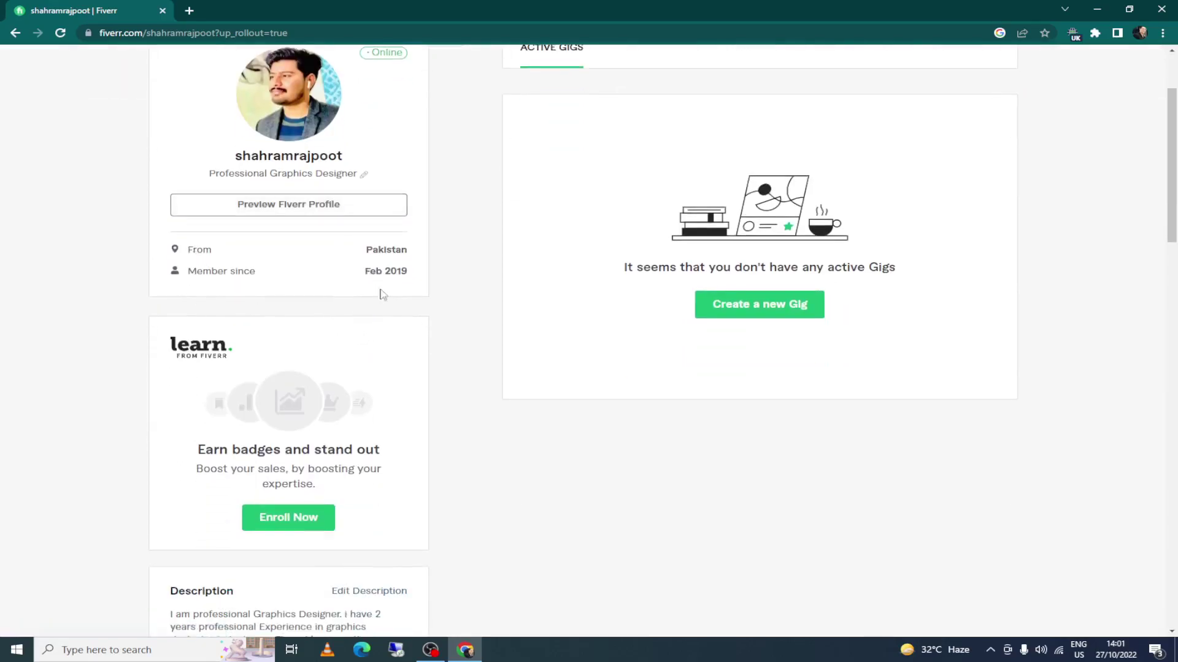
scroll(385, 331, down, 3)
scroll(387, 336, down, 4)
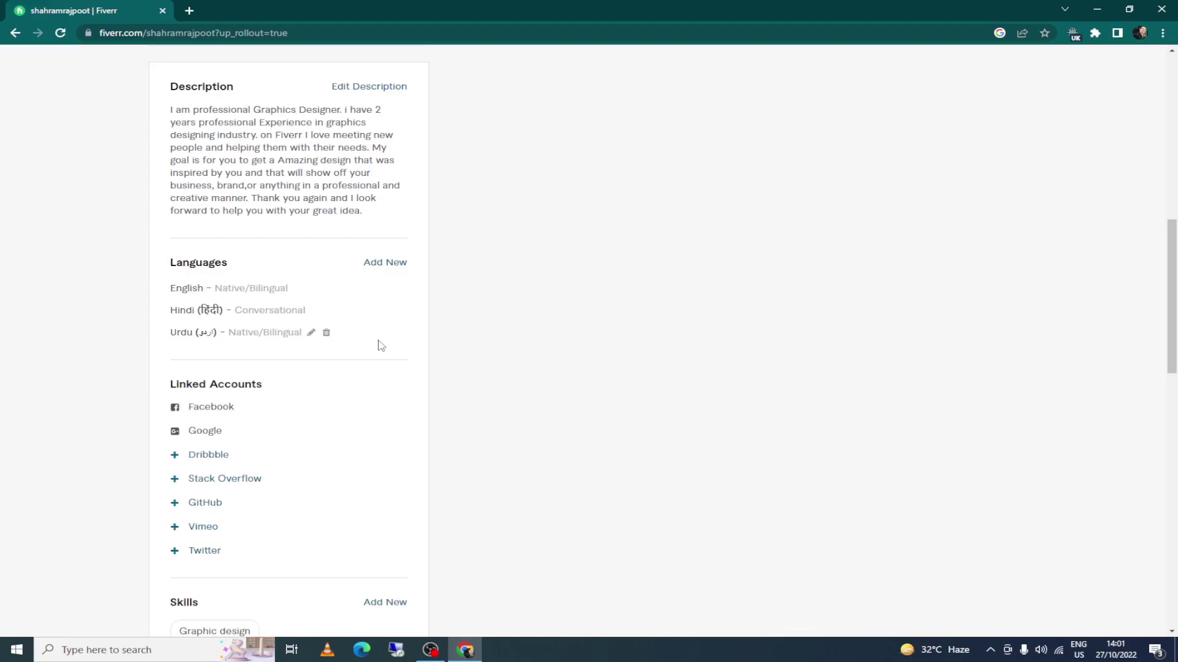
scroll(480, 265, up, 3)
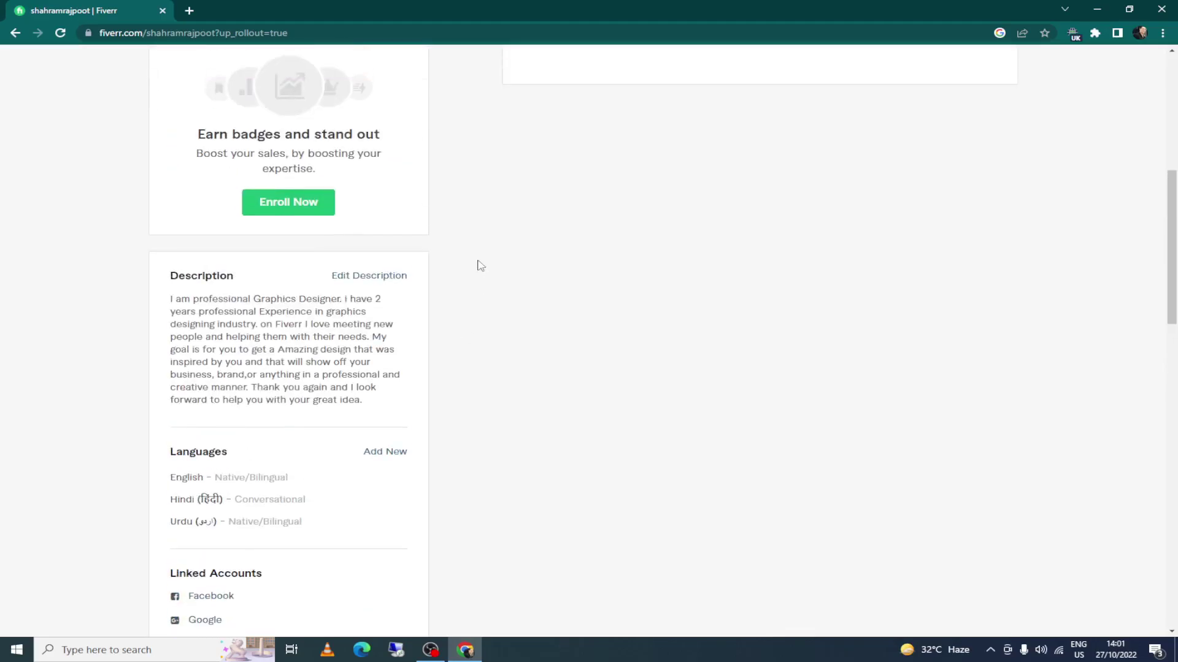
scroll(480, 265, up, 7)
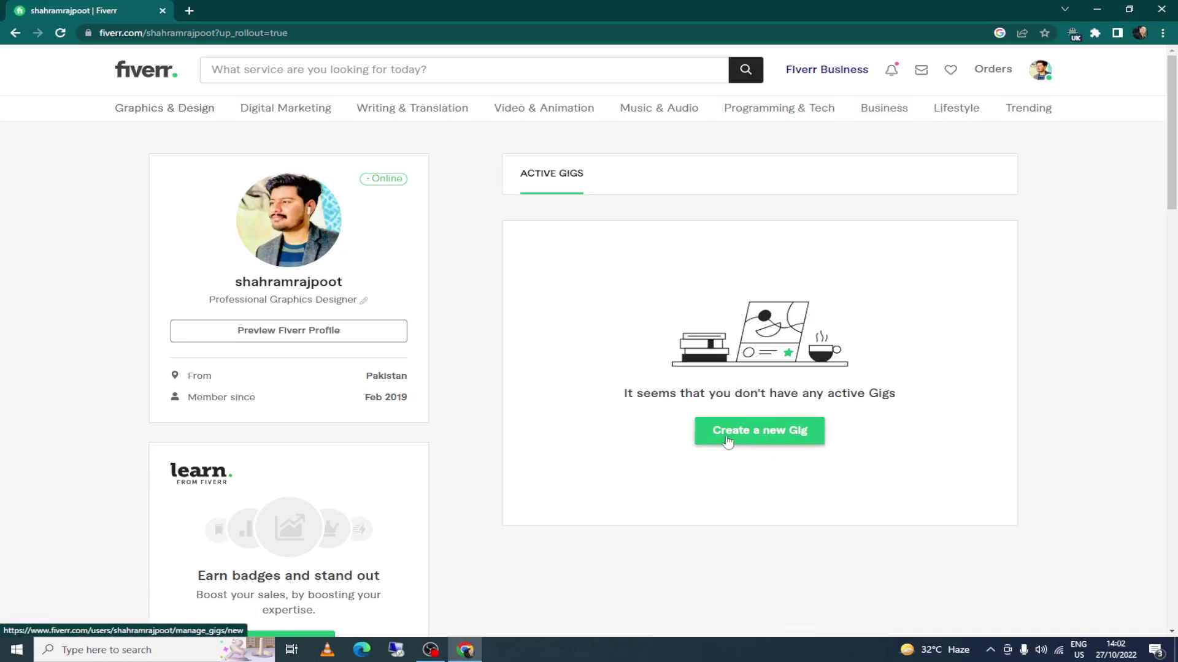
Step: Start creating a new gig and look over the title, category and search tag fields of its overview form
click(762, 436)
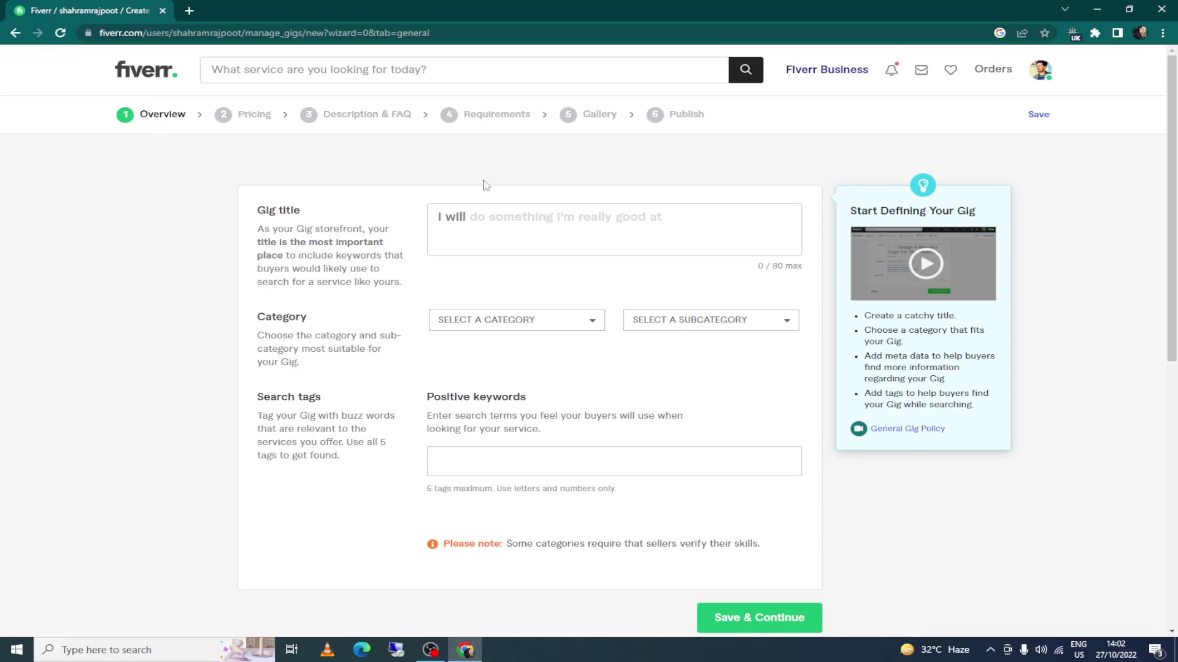
click(560, 218)
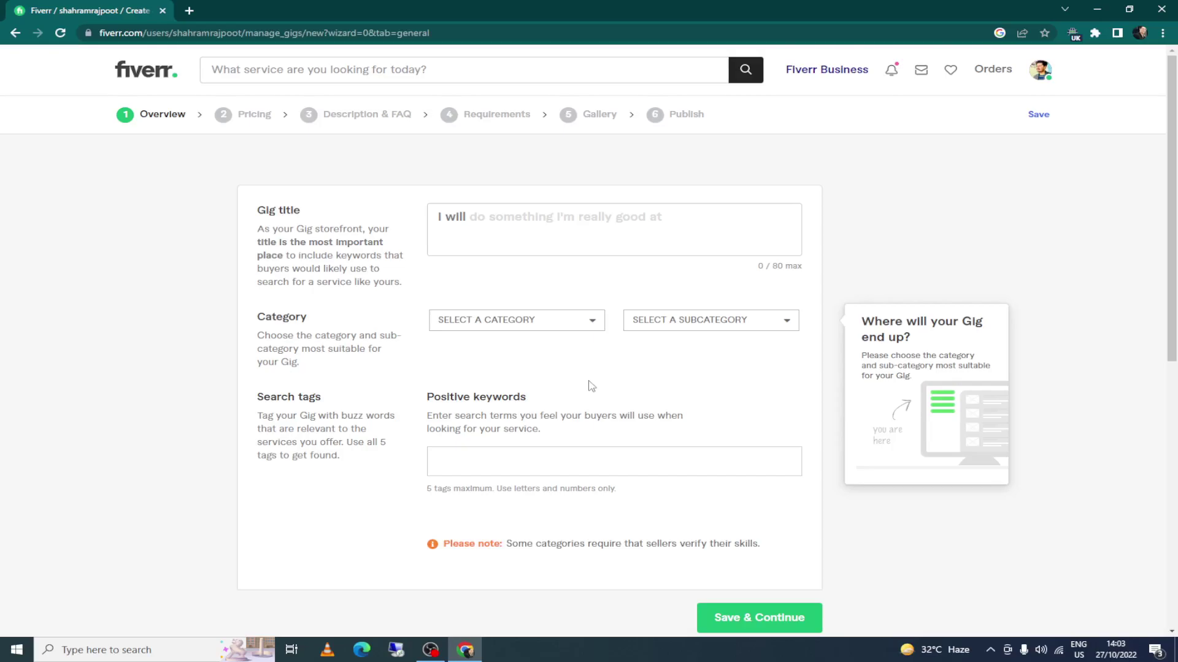
scroll(612, 408, down, 1)
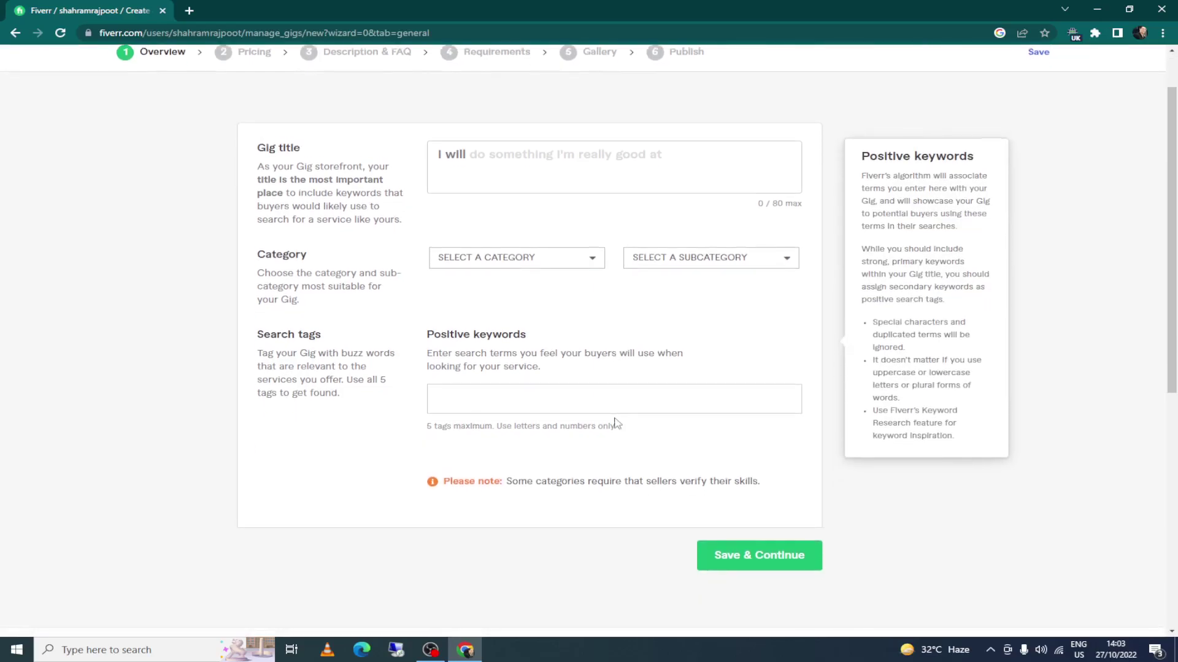
scroll(616, 423, up, 1)
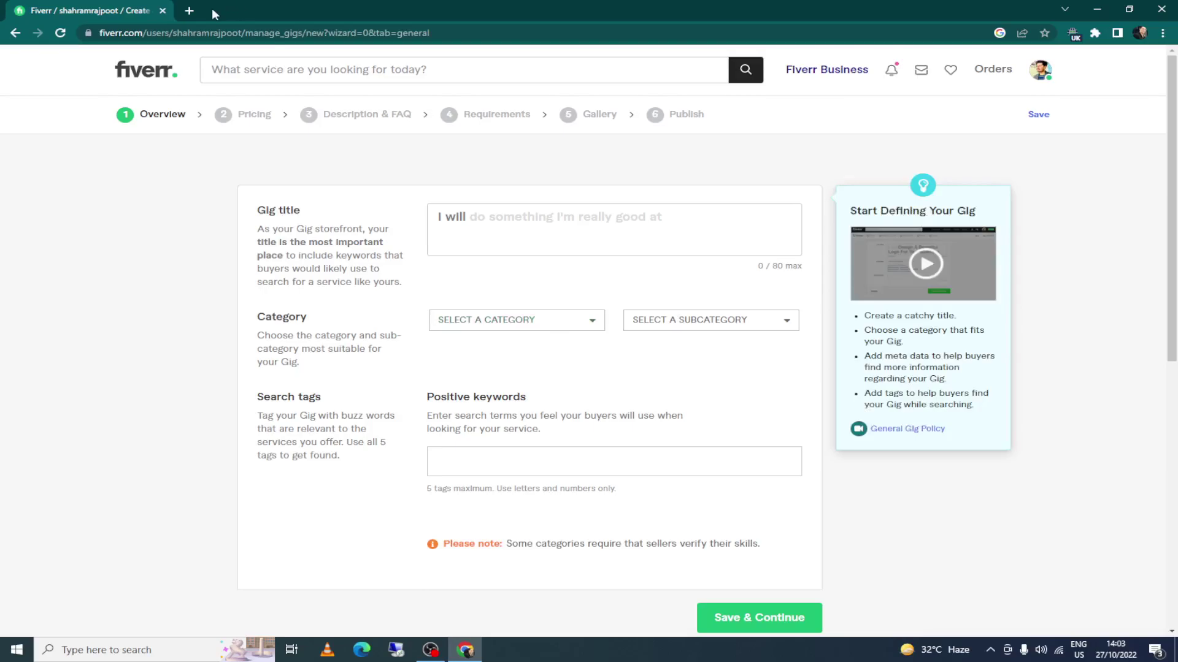
Step: Open the Fiverr home page in a second browser tab by searching Google for "fiverr", keeping the gig form open
click(188, 11)
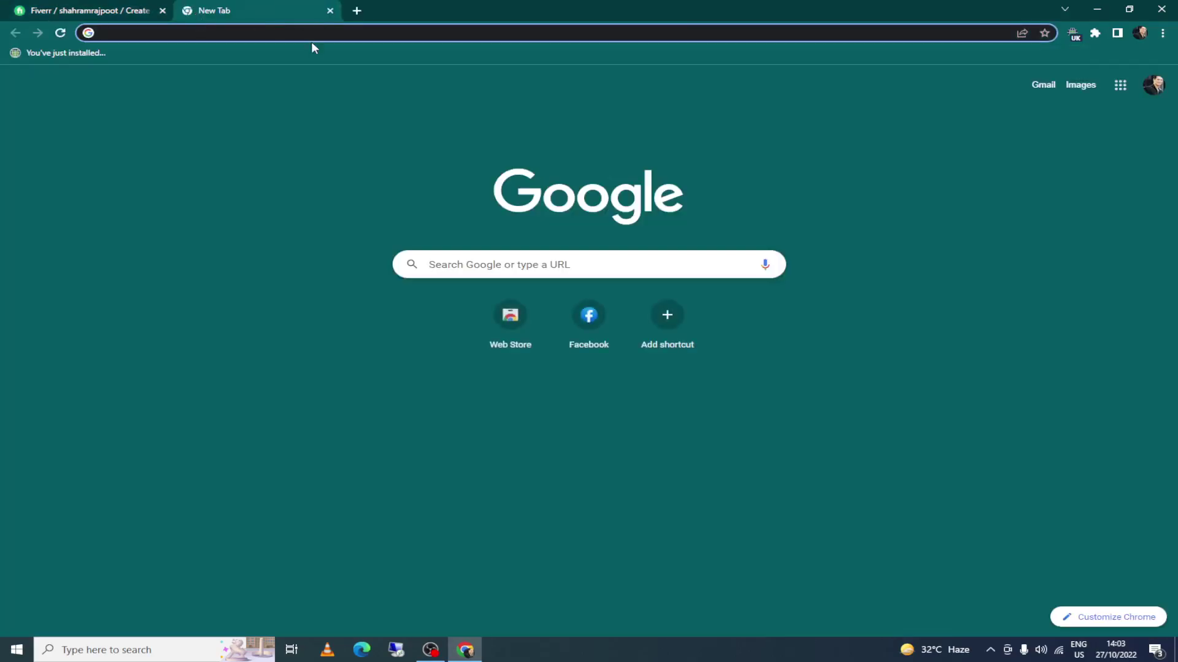
text(fiverr)
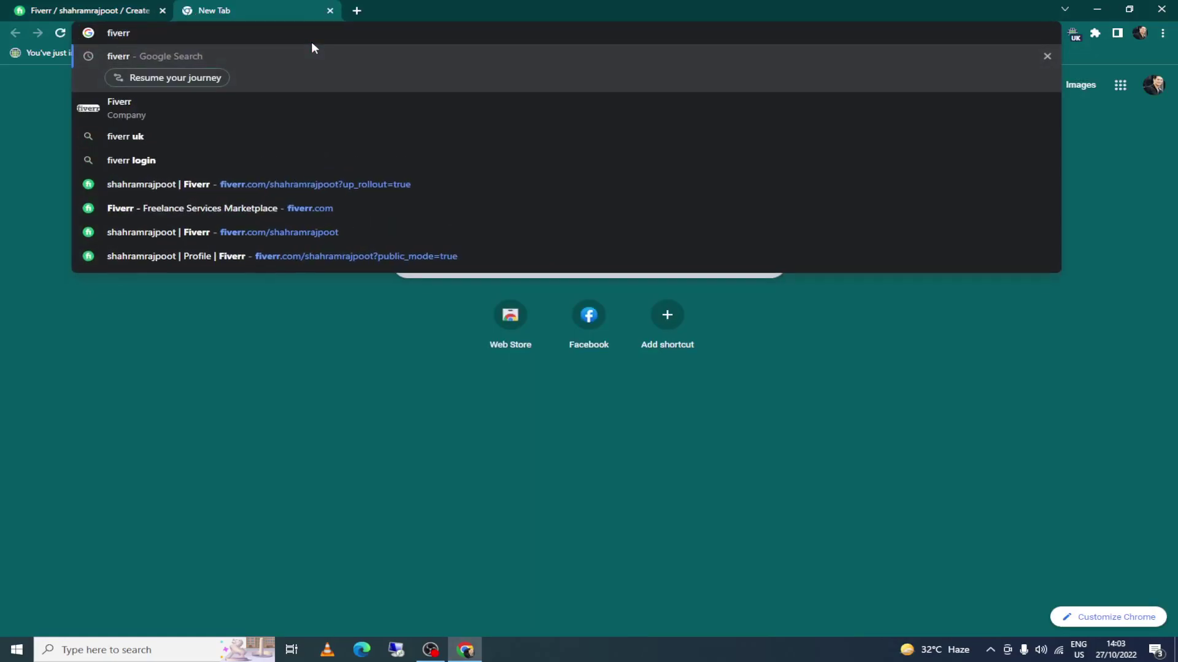
key(Return)
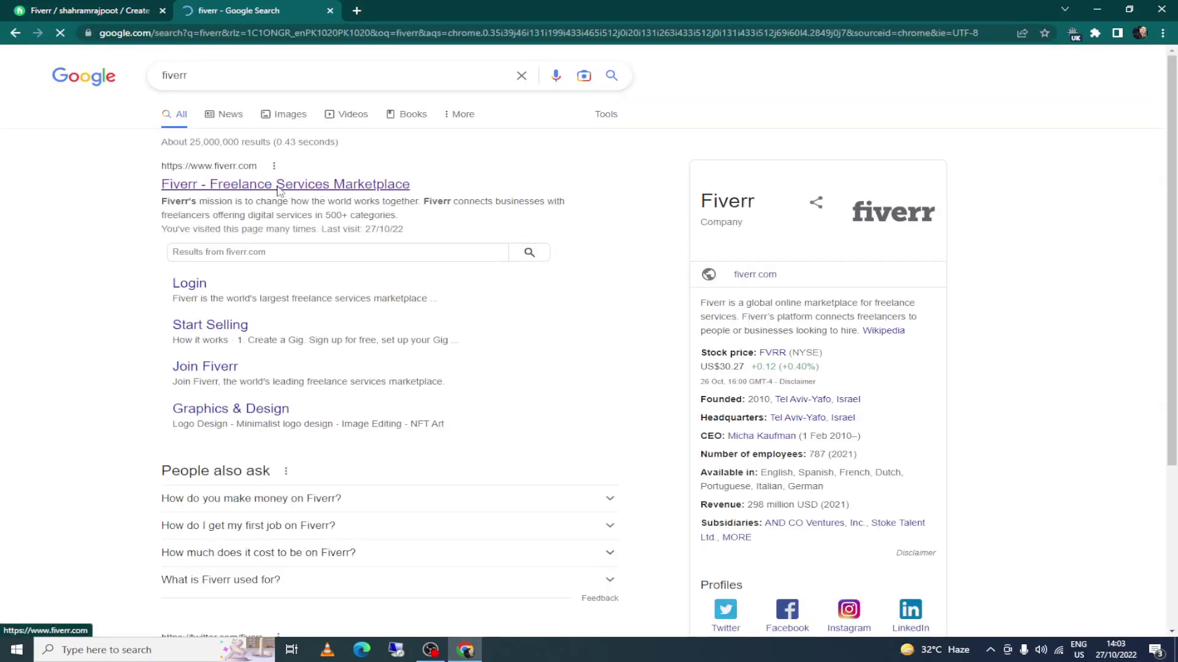
click(279, 187)
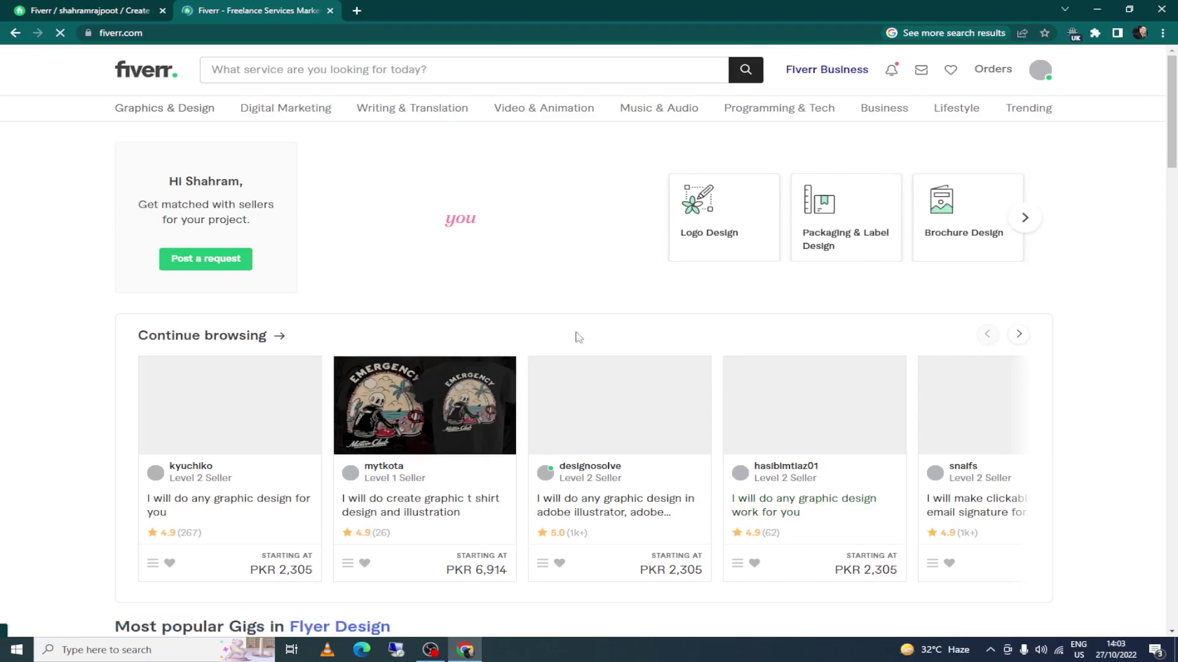
click(75, 6)
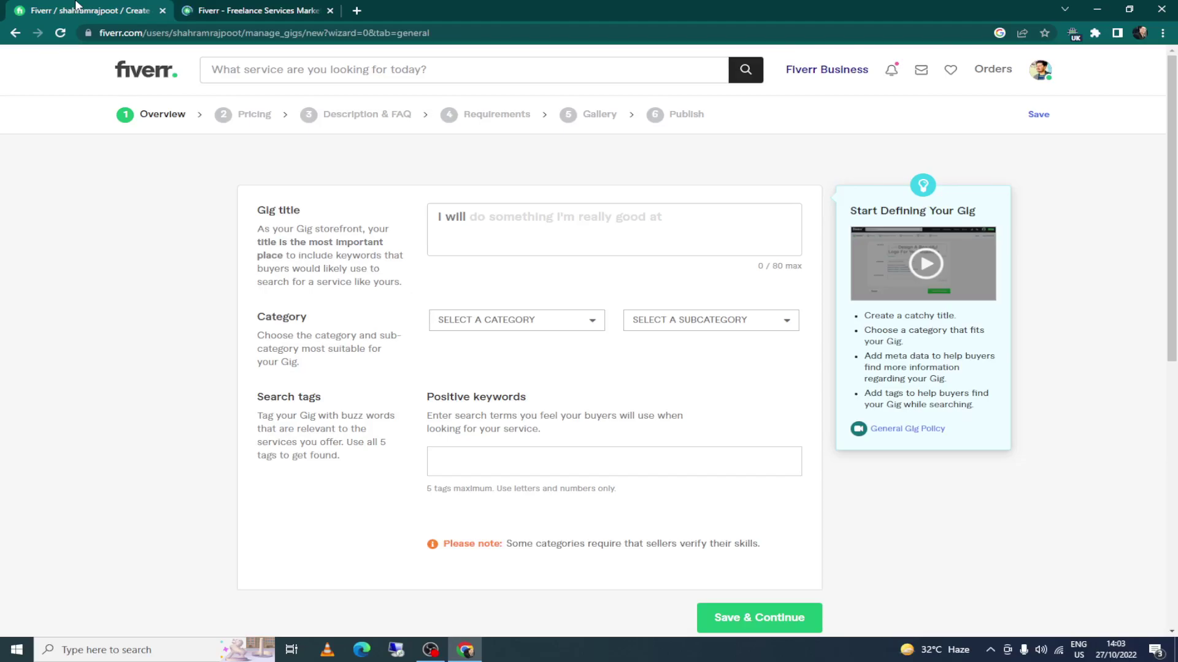
click(273, 9)
Step: Search Fiverr for "email signature" and look through the gigs found, comparing them with the blank gig form
click(468, 71)
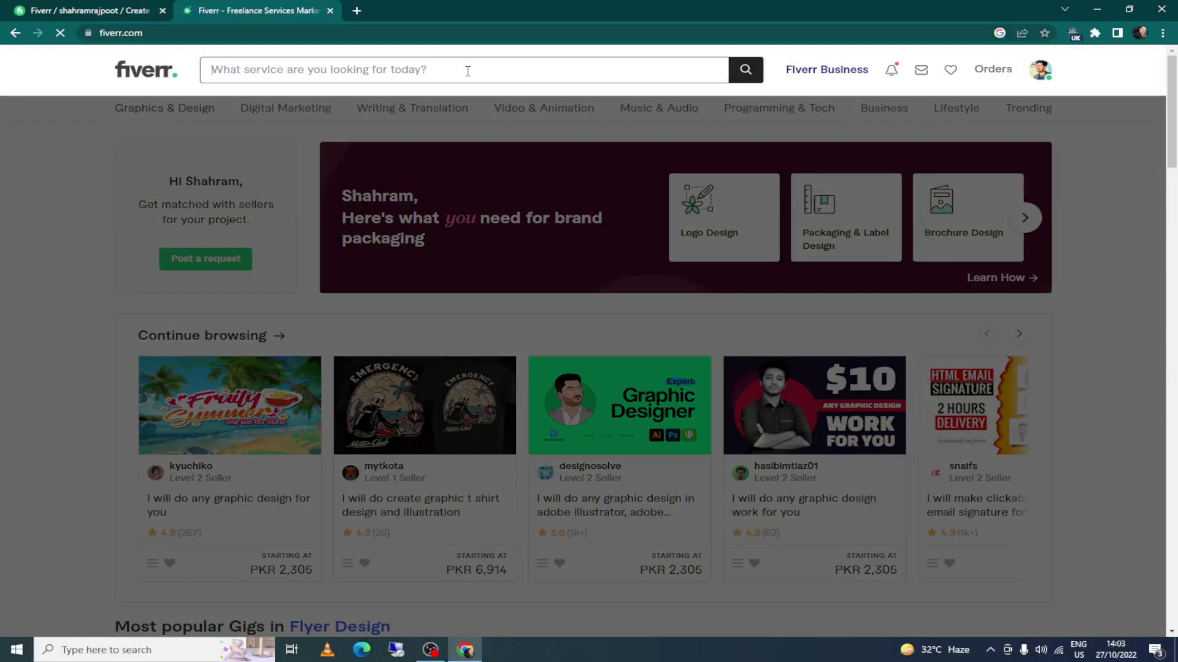
text(e)
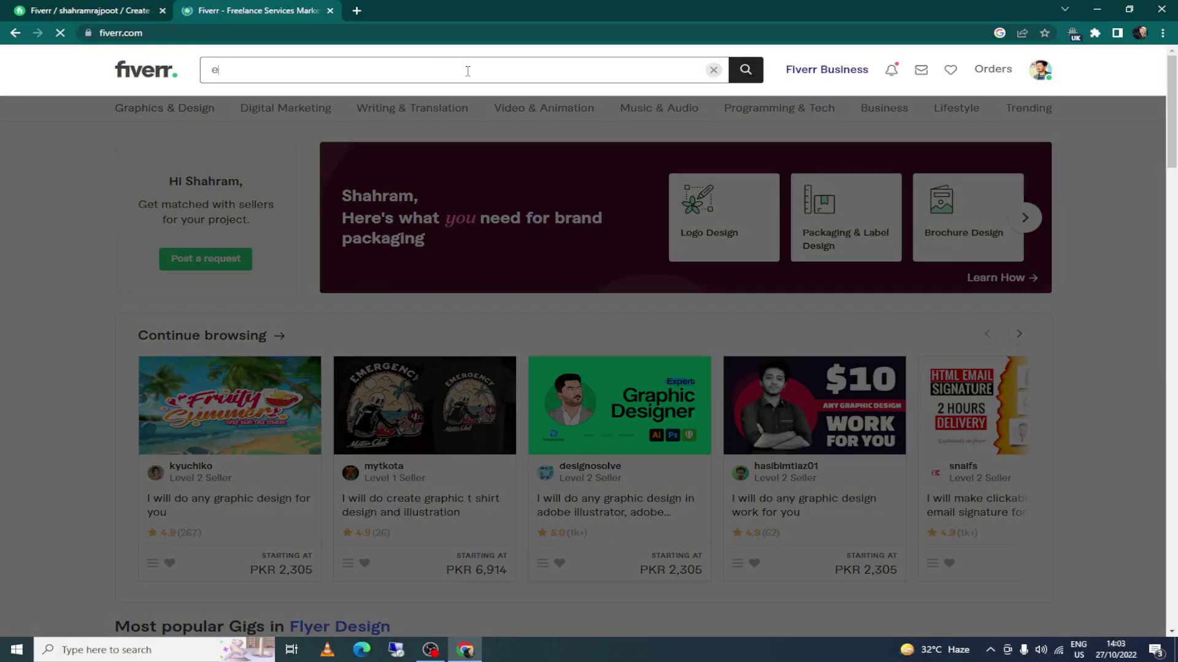
text(mail signat)
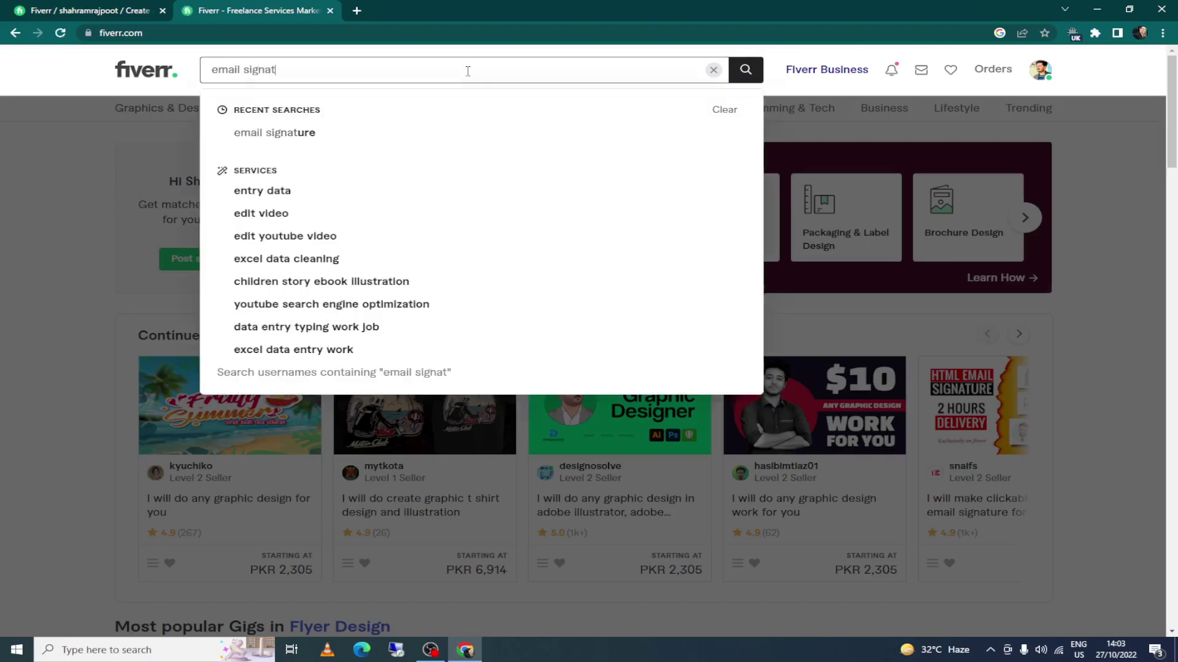
text(ure)
key(Return)
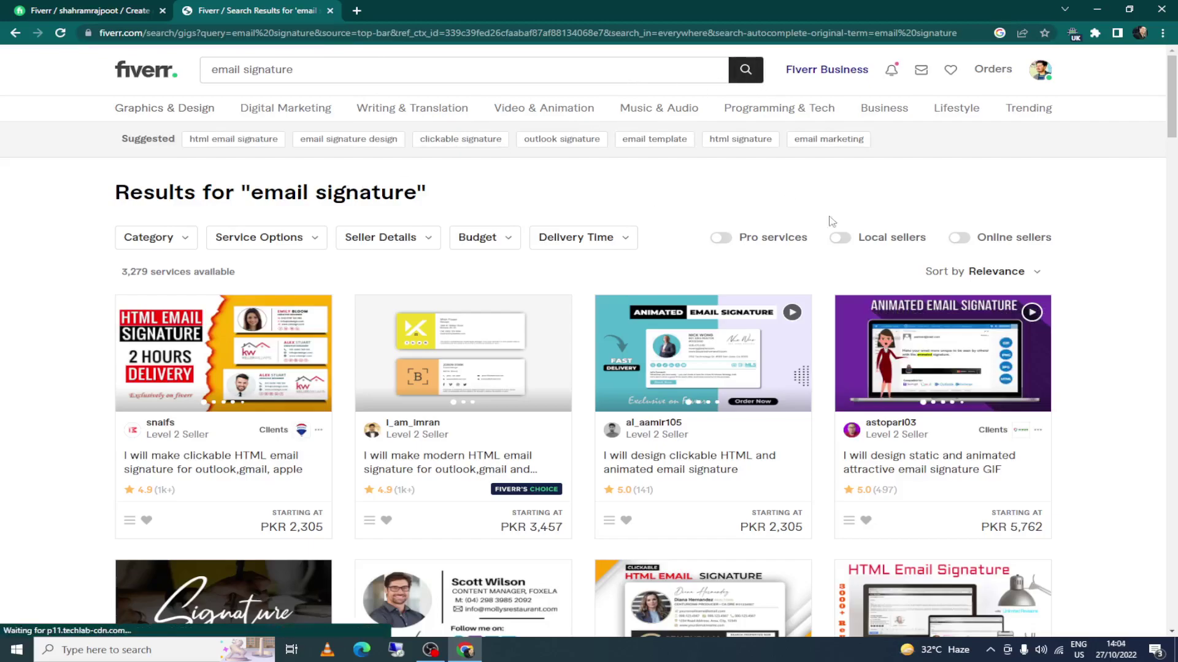
scroll(827, 210, down, 2)
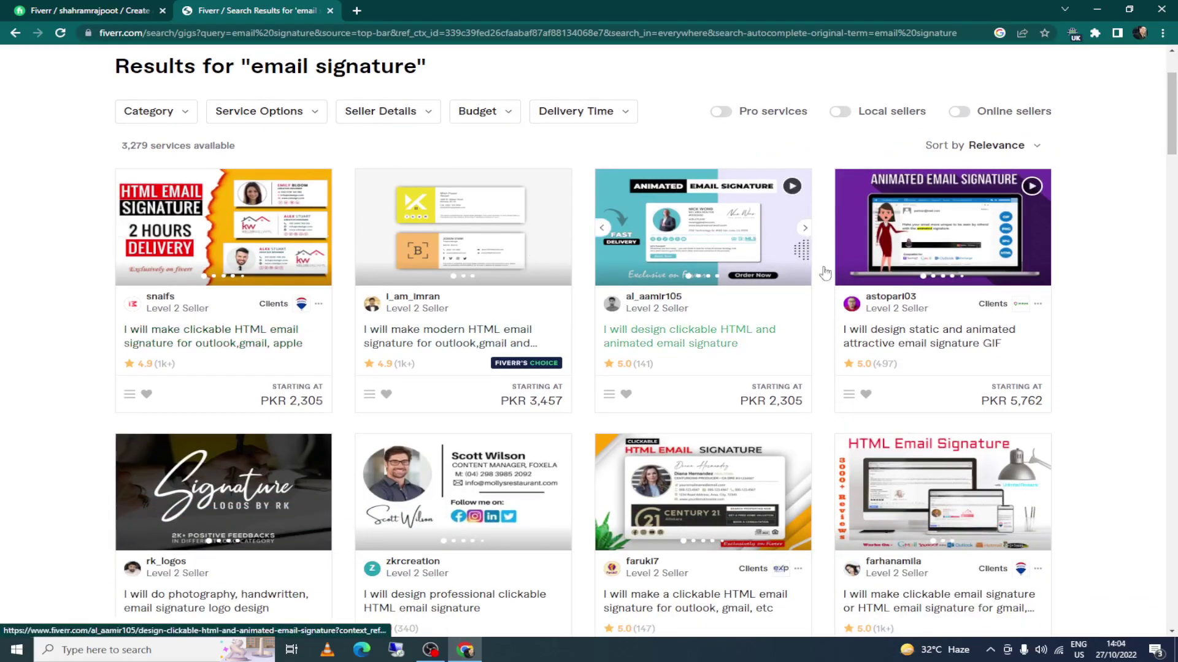
scroll(606, 343, down, 3)
scroll(606, 346, up, 3)
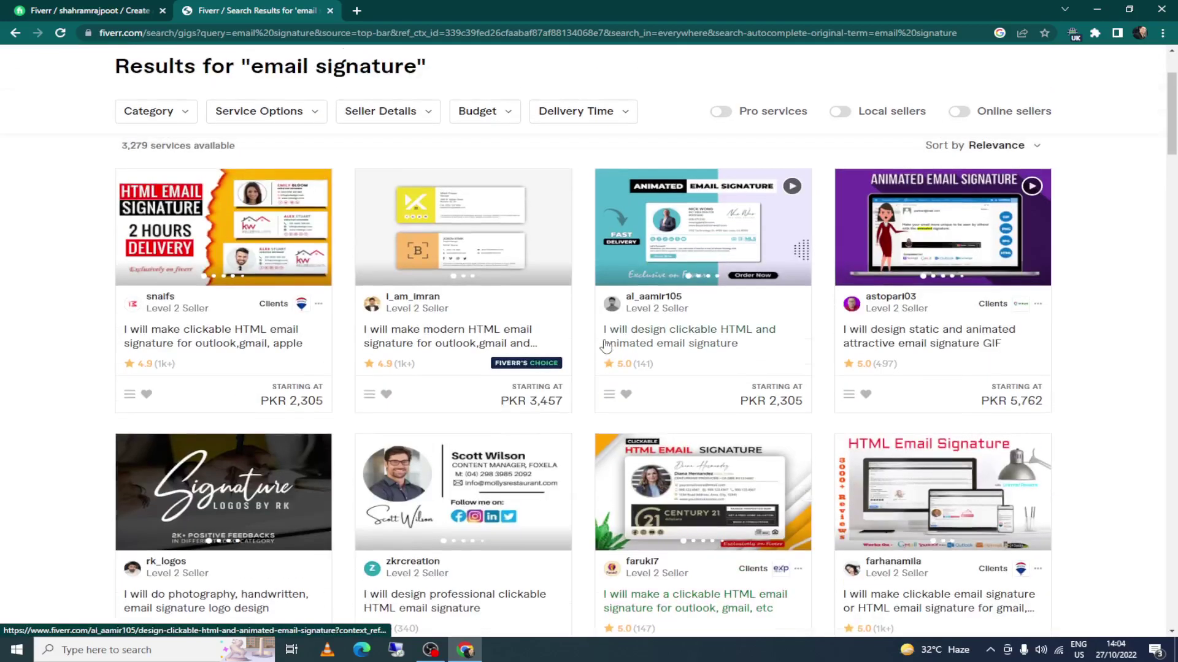
scroll(606, 344, up, 2)
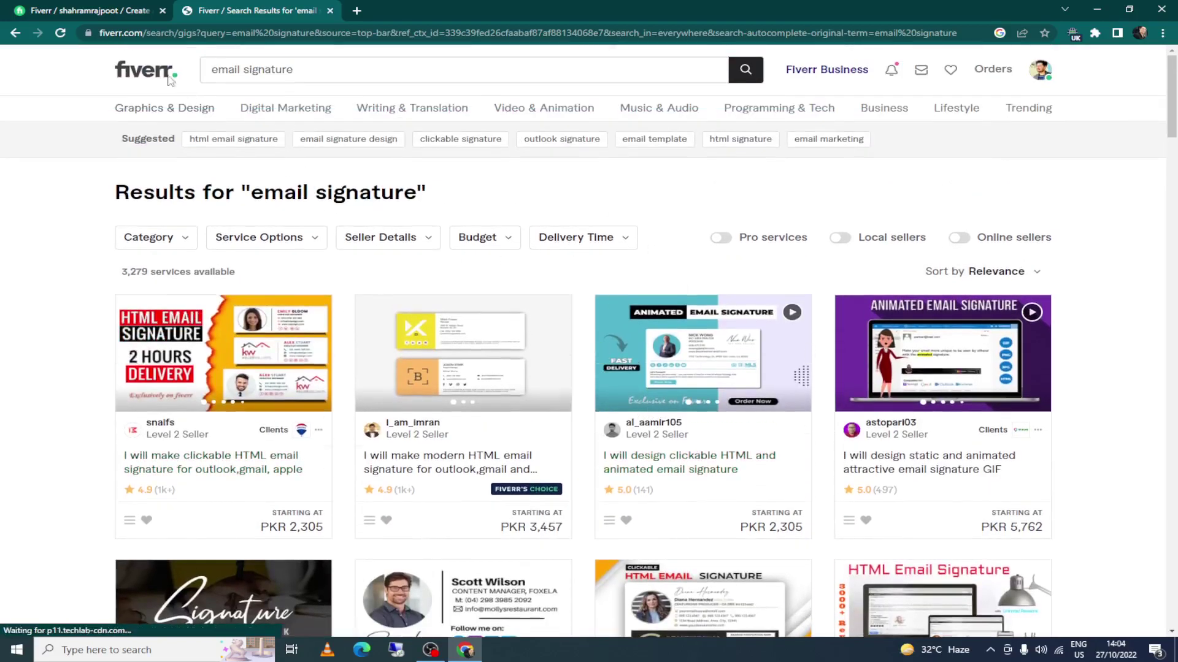
click(55, 5)
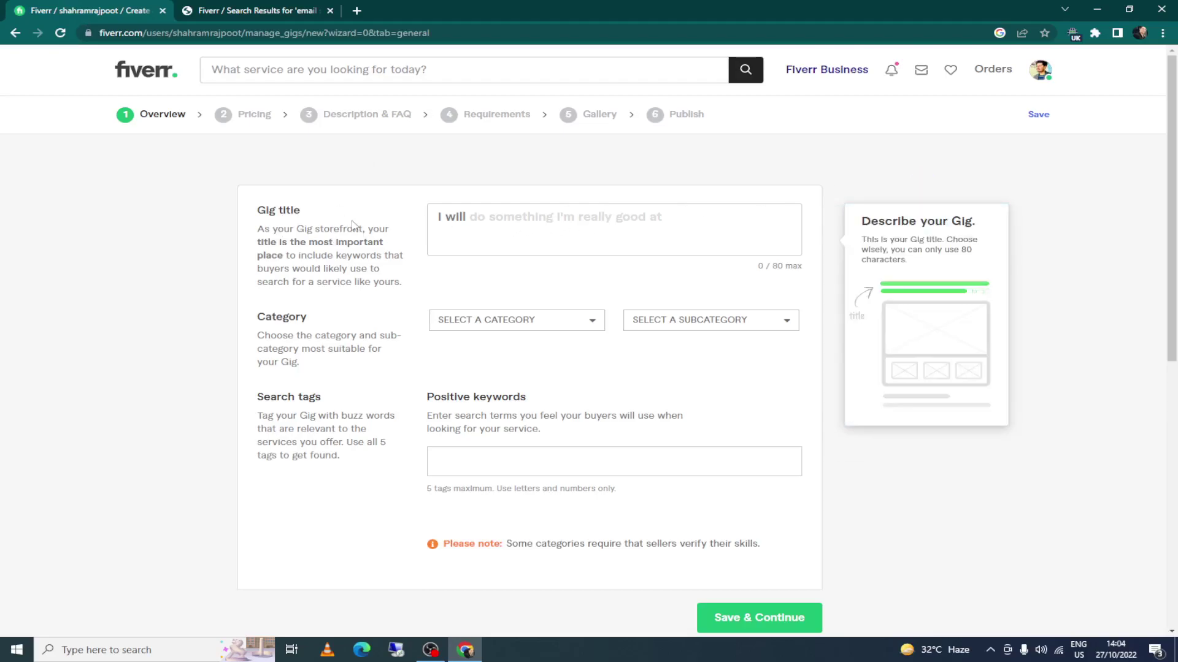
click(257, 11)
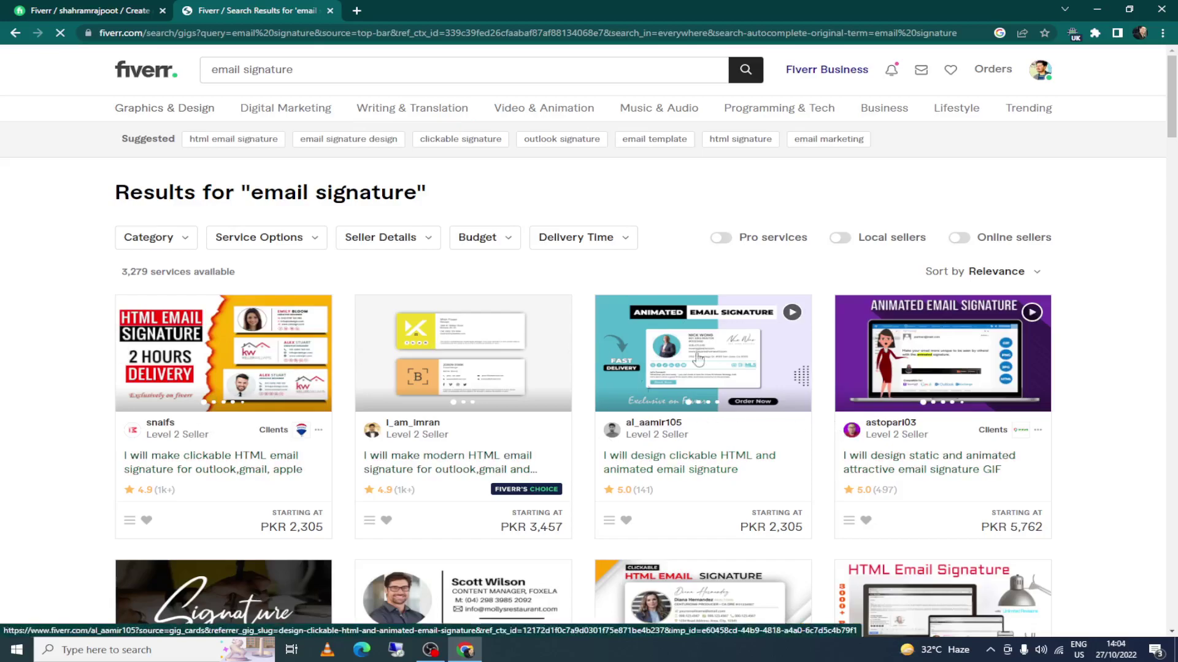
Step: Open the first four email signature gigs in separate tabs, view the first one and return to the search results
scroll(552, 381, down, 1)
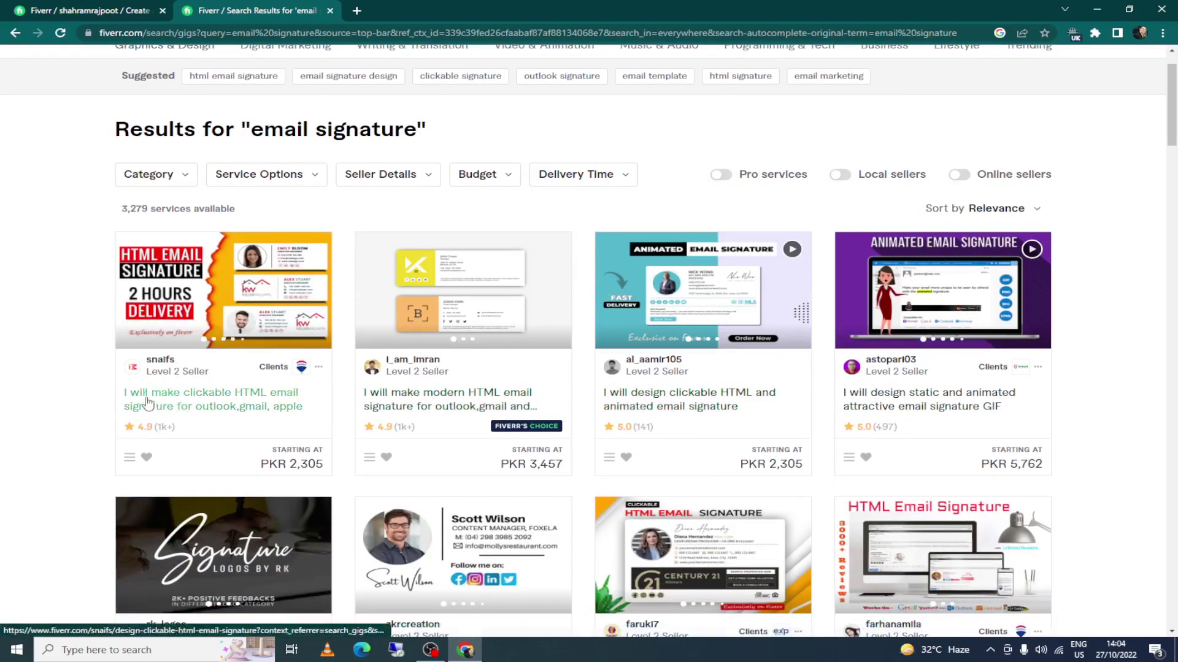
right_click(196, 401)
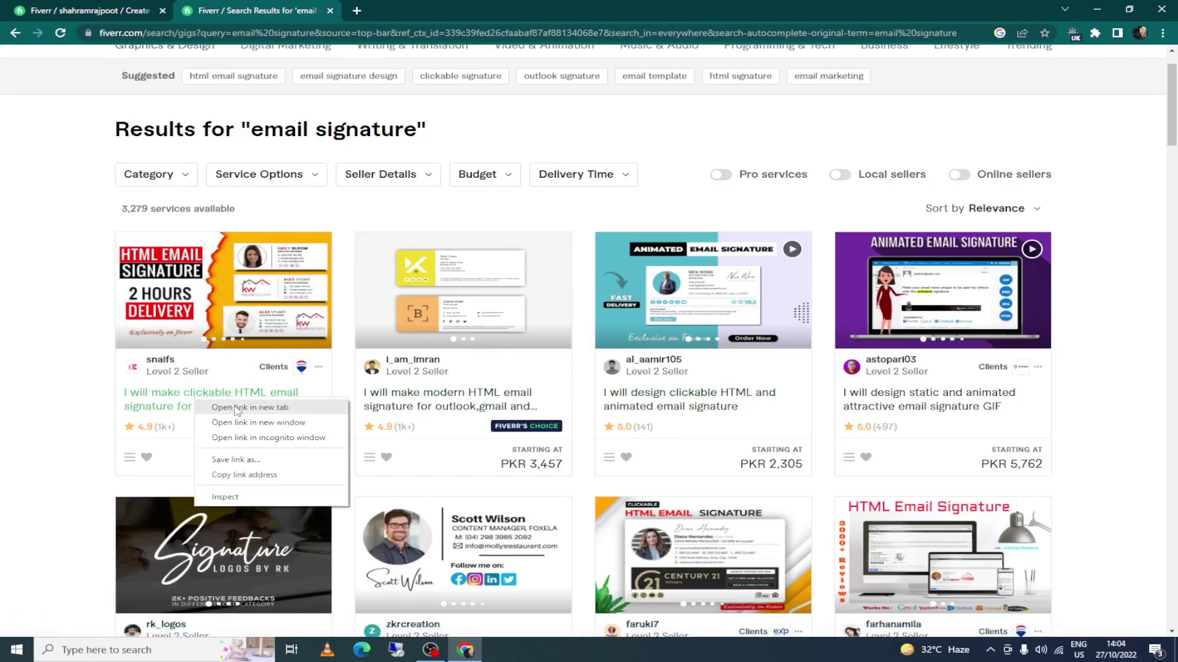
click(233, 407)
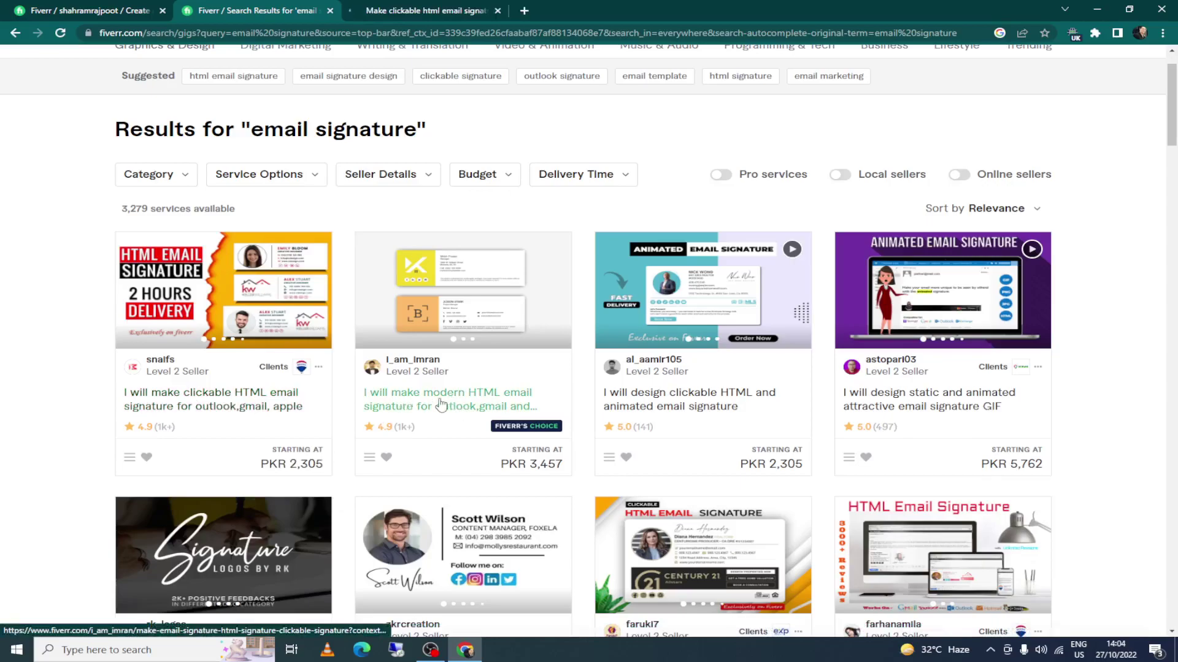
right_click(404, 404)
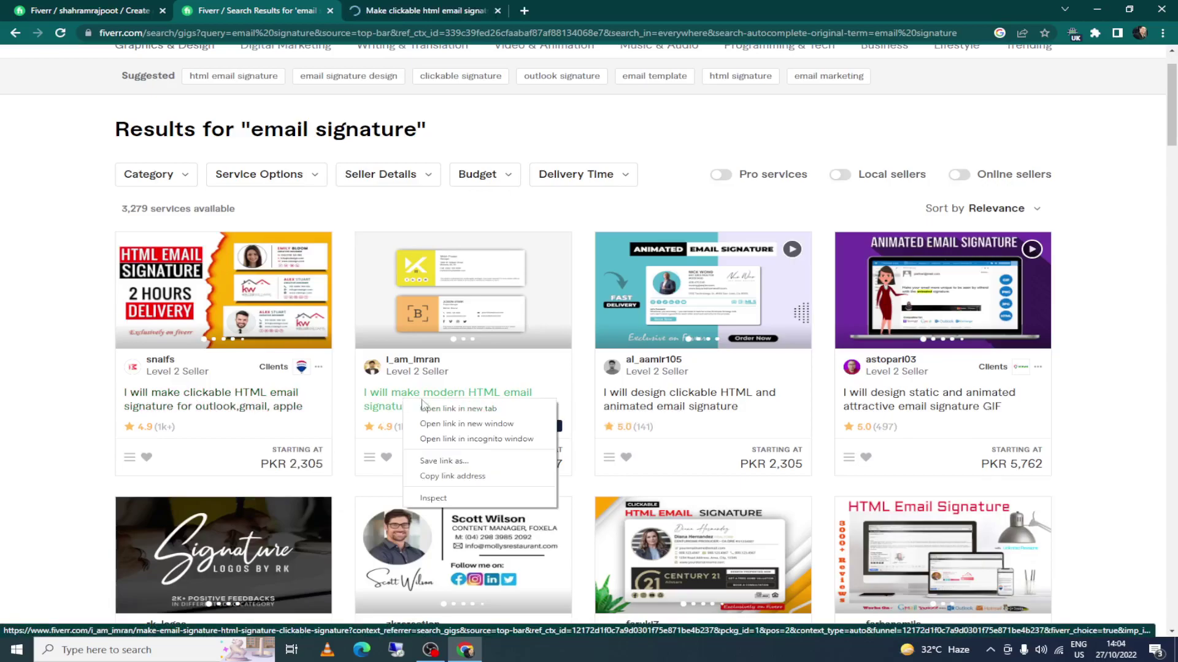
click(443, 408)
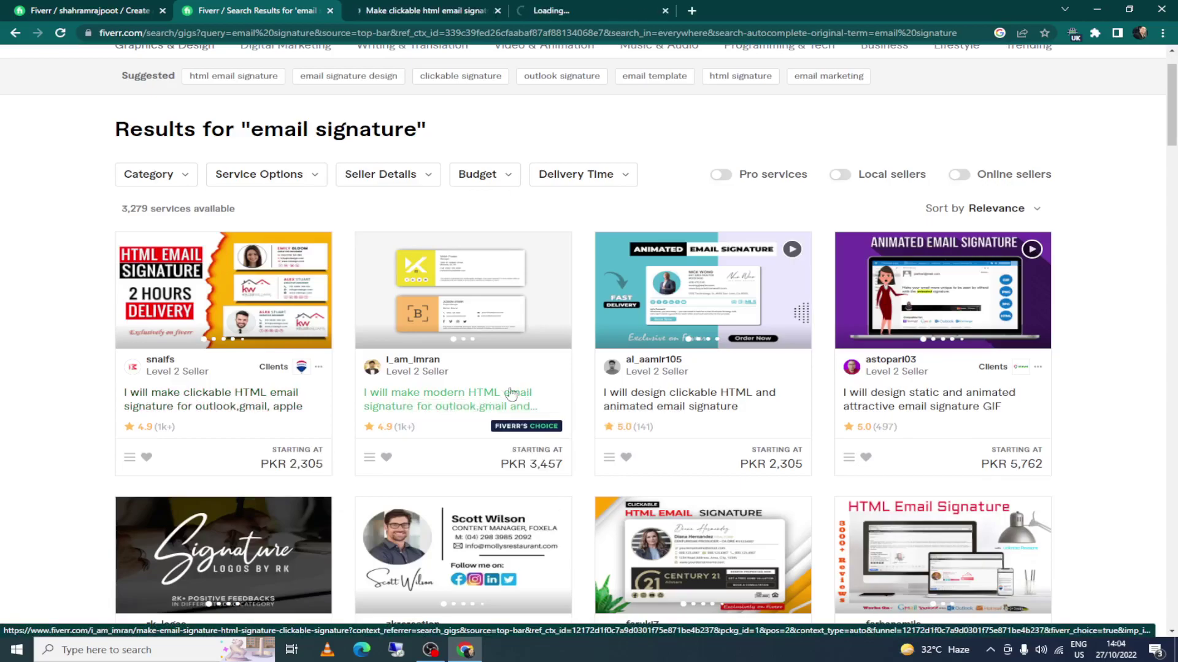
right_click(663, 408)
click(717, 412)
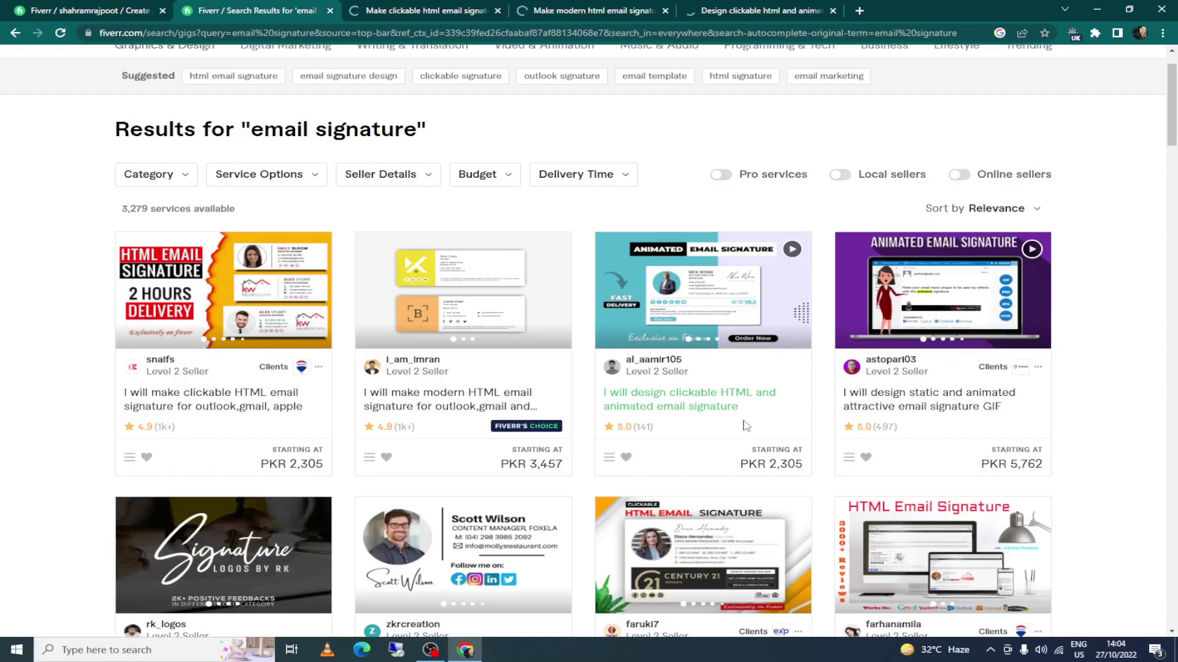
right_click(909, 394)
click(959, 402)
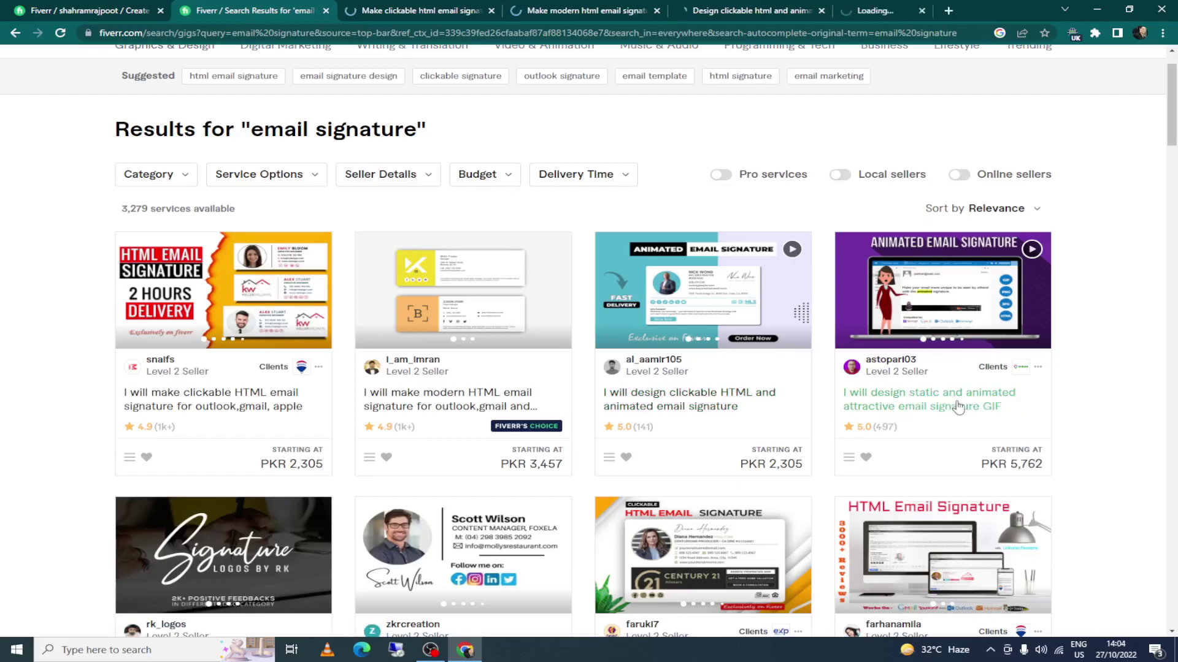
click(437, 6)
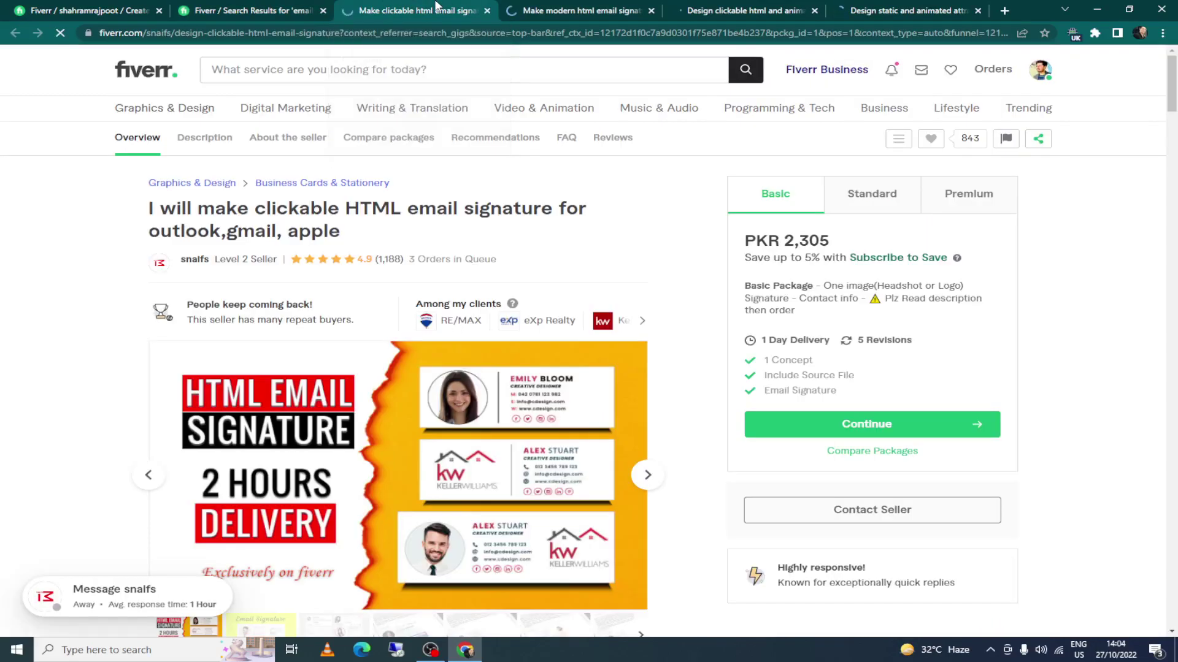
click(244, 7)
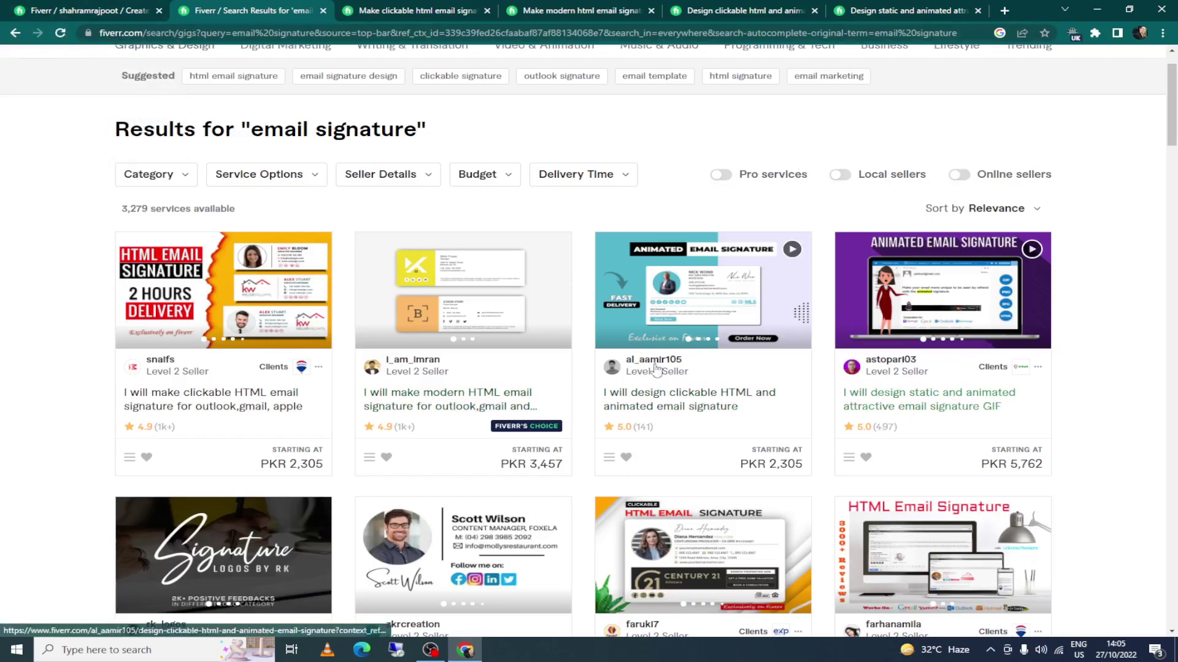
Step: Return to the new gig form and enter the gig title "design modern clickable email signature"
key(ctrl+shift+Tab)
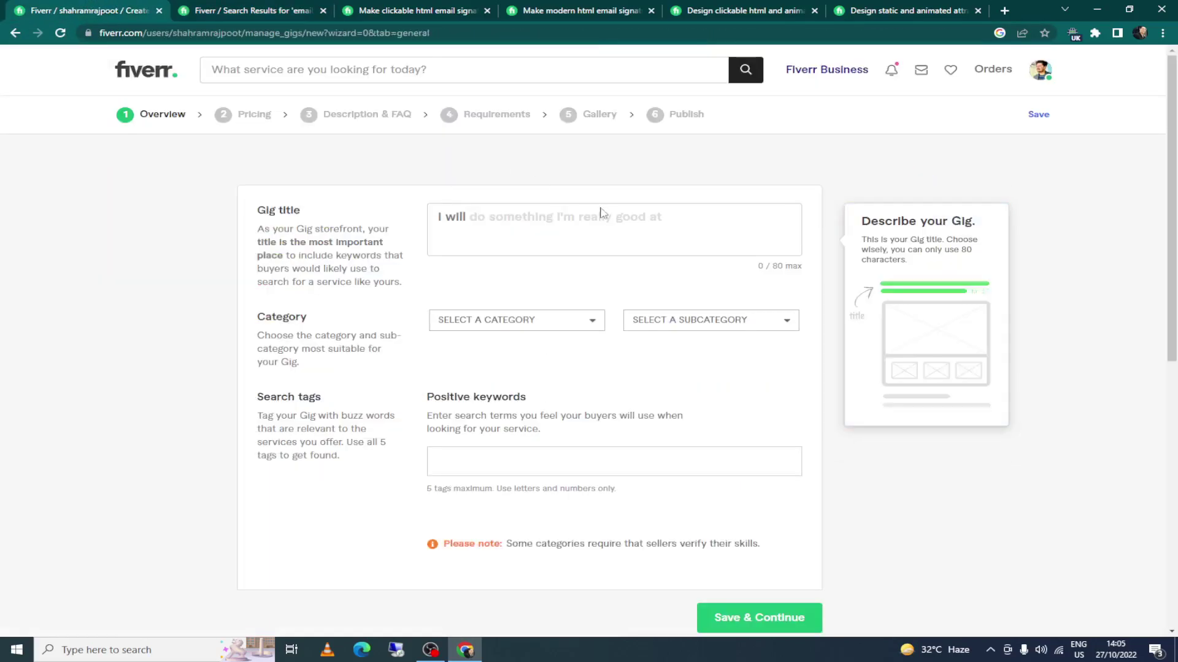
click(543, 218)
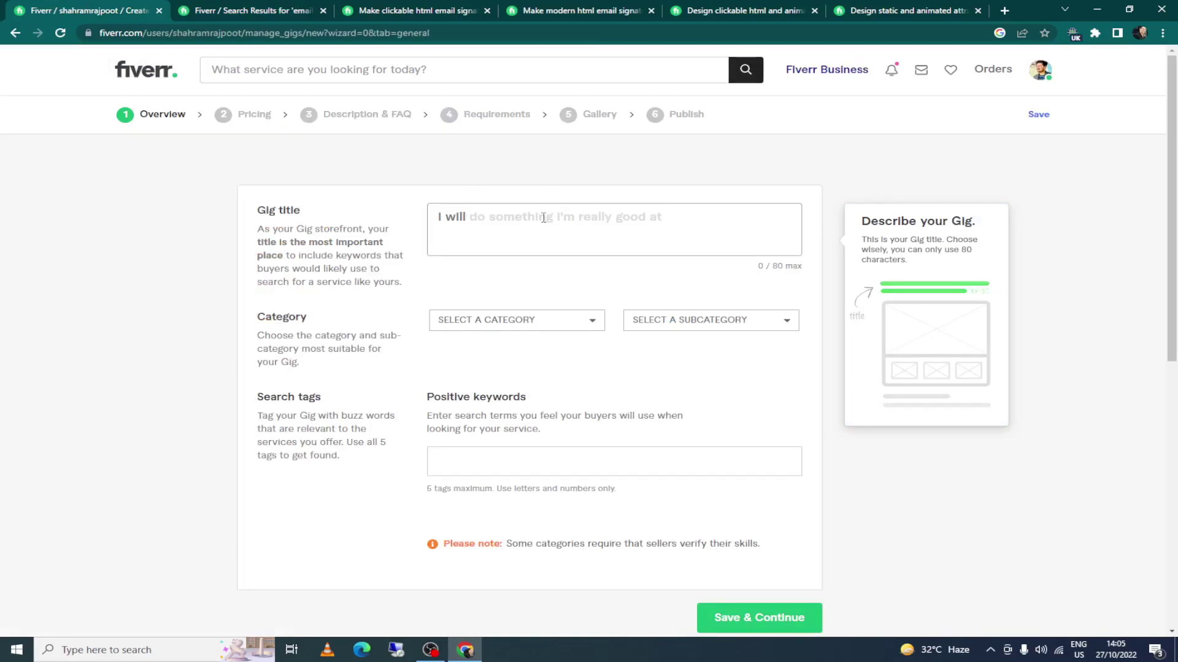
text(designe)
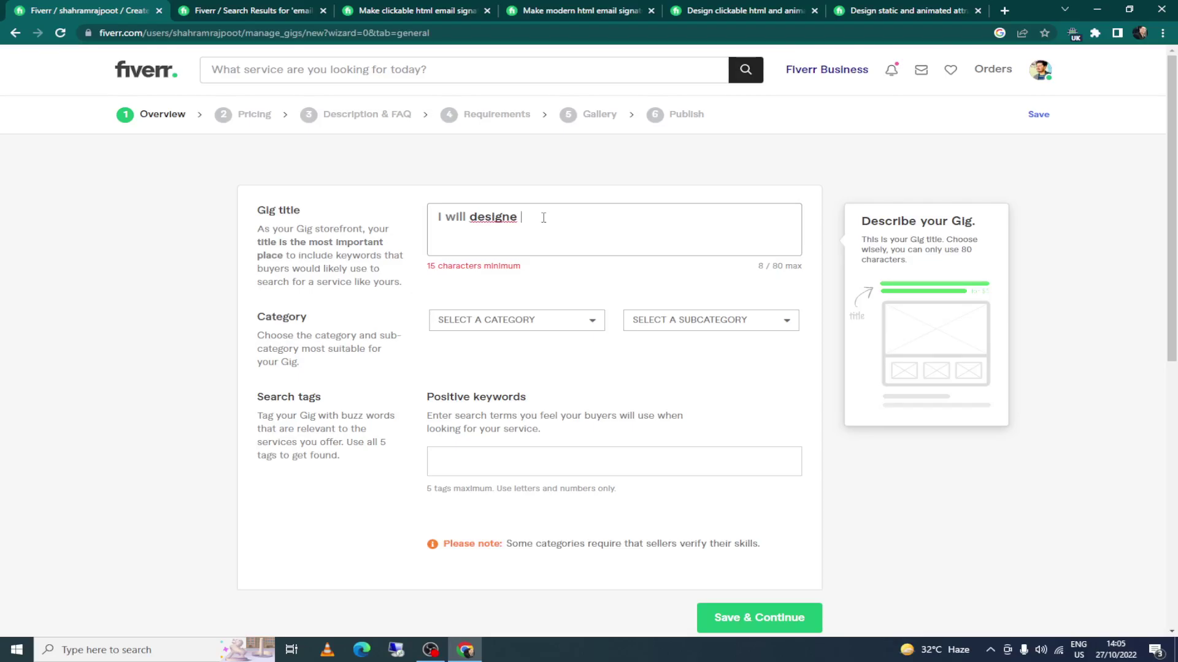
key(BackSpace)
text(modern clickab)
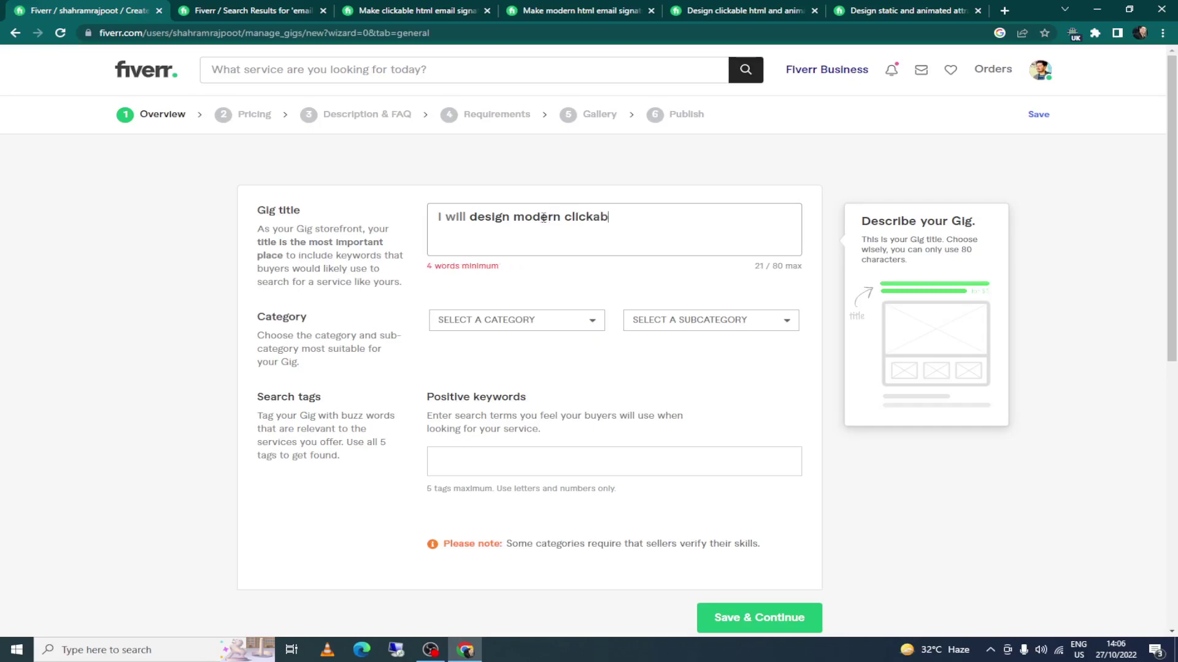
text(le email signature)
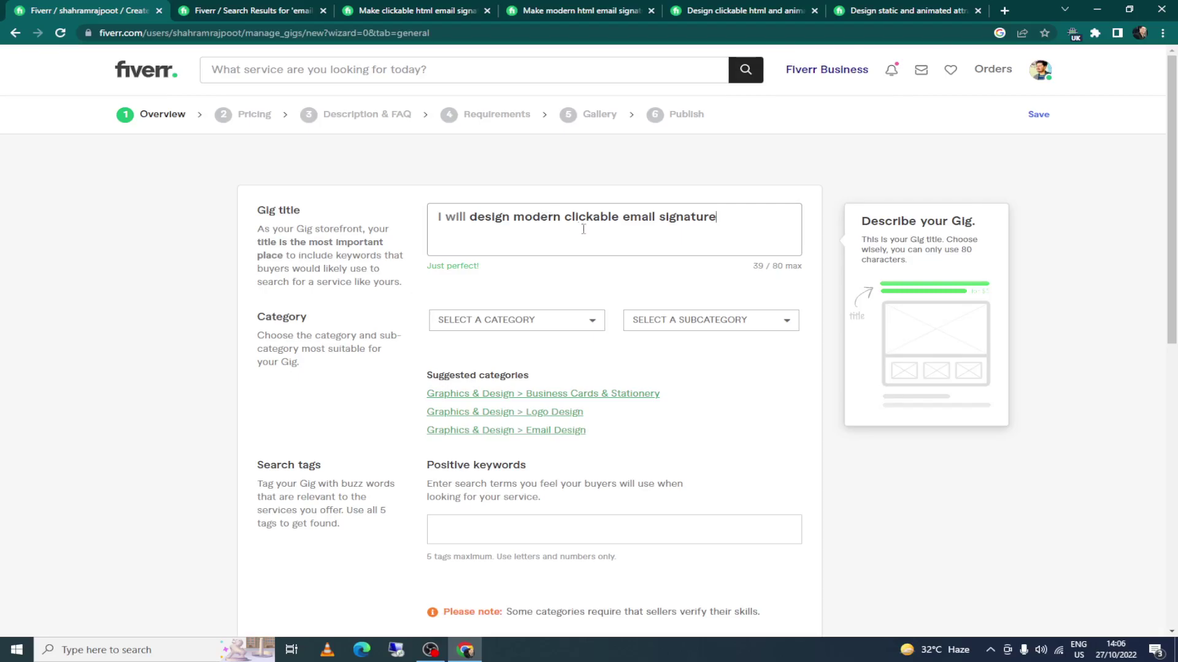
Step: Check the competing gig titles in the email signature search results and extend the new gig's title with "for gmail"
click(490, 160)
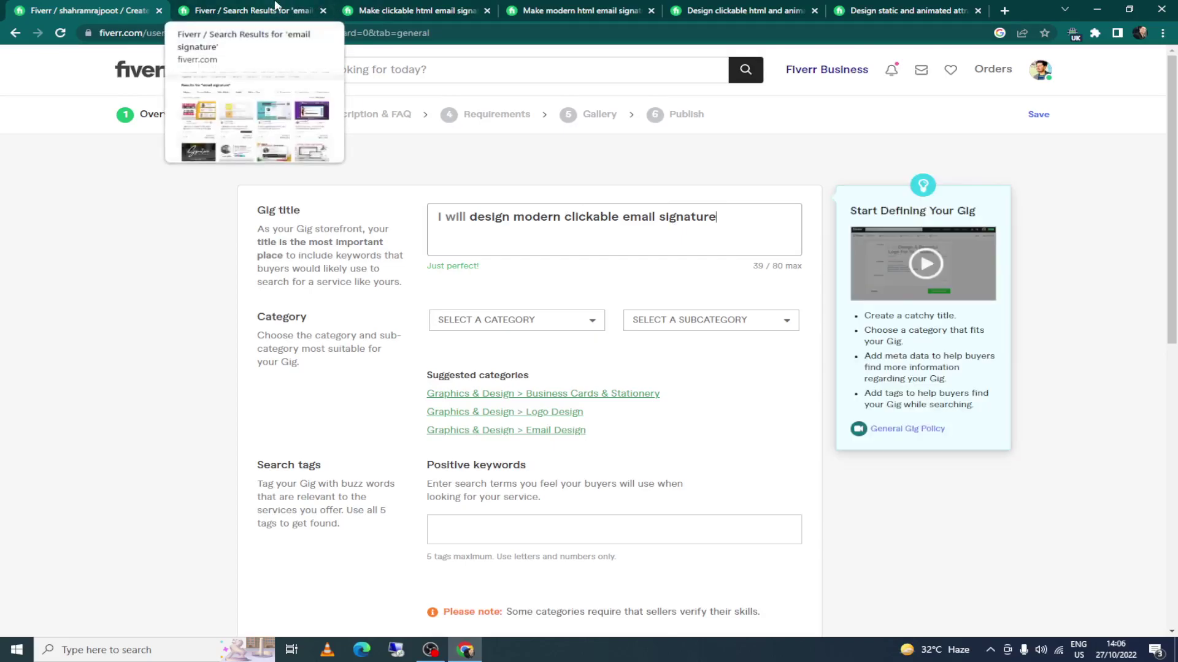
click(432, 233)
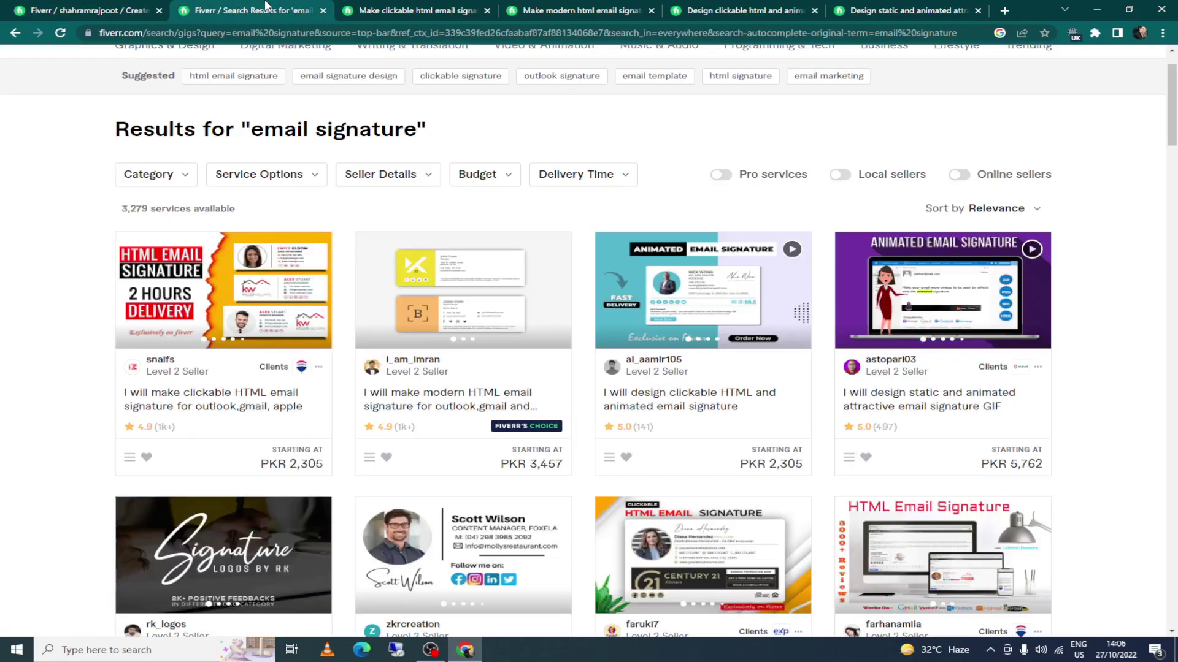
click(269, 8)
click(102, 9)
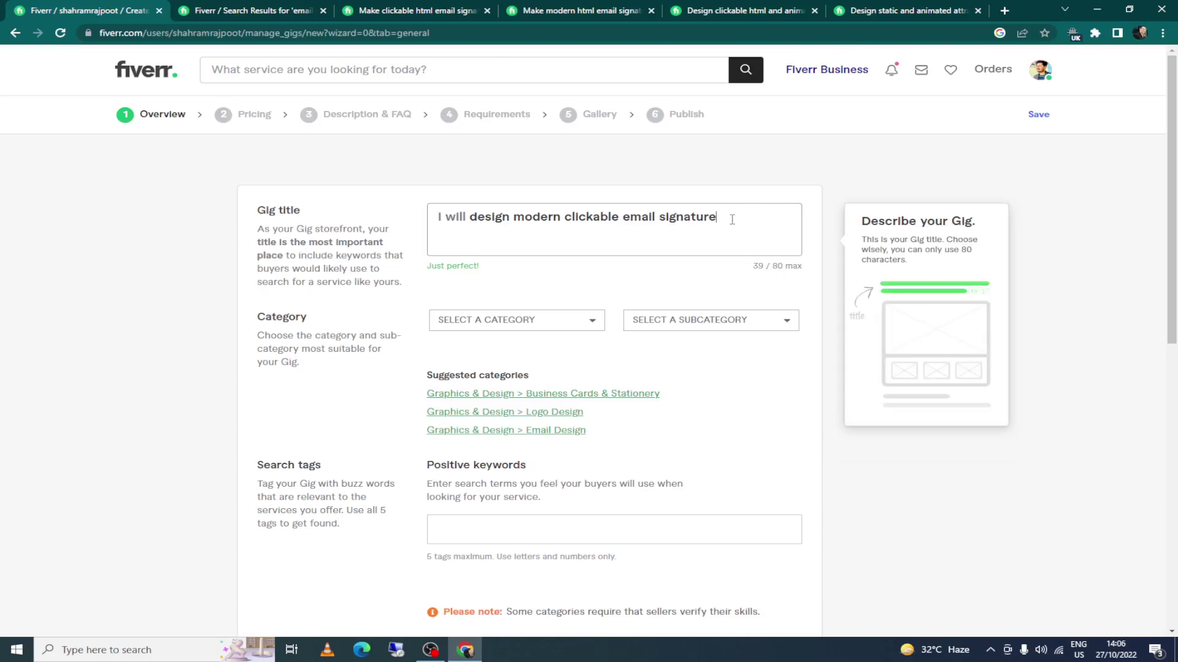
text(or gmail)
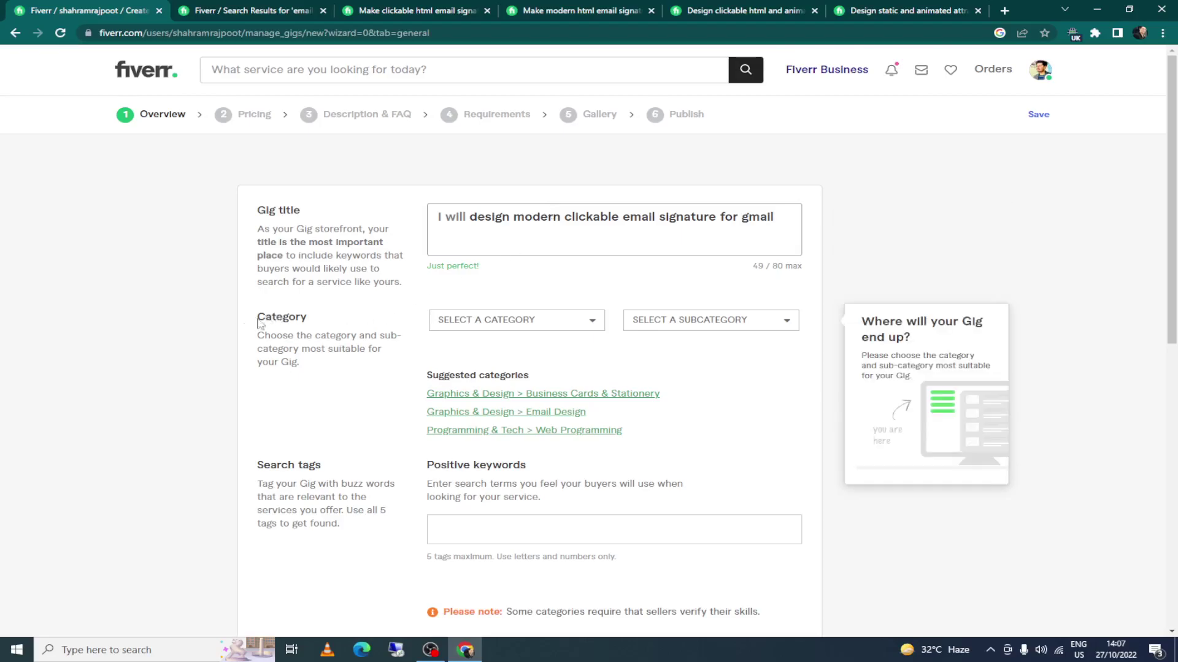
Step: Set the gig's category to Graphics & Design and its subcategory to Email Design
click(586, 320)
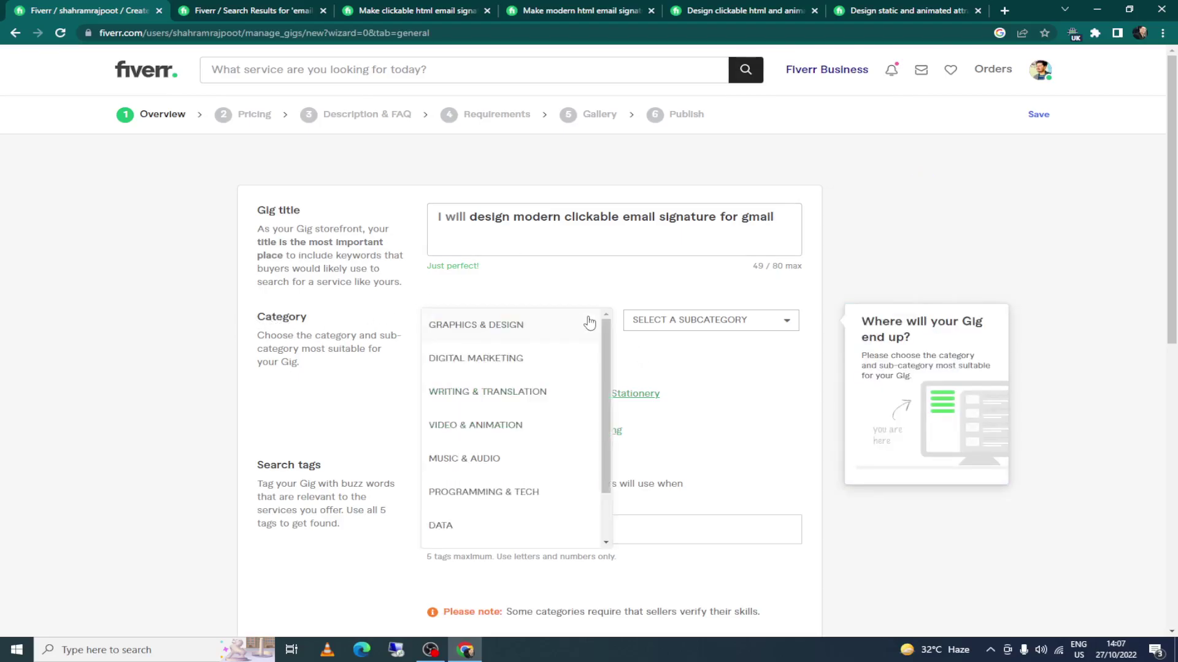
click(519, 328)
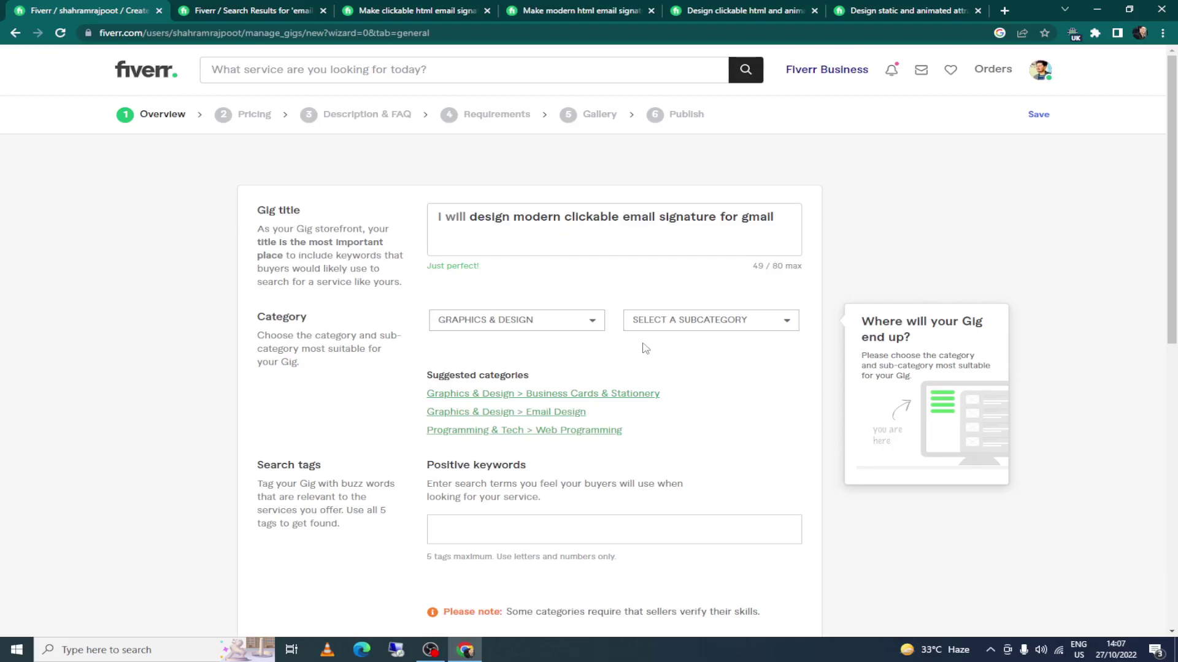
click(788, 326)
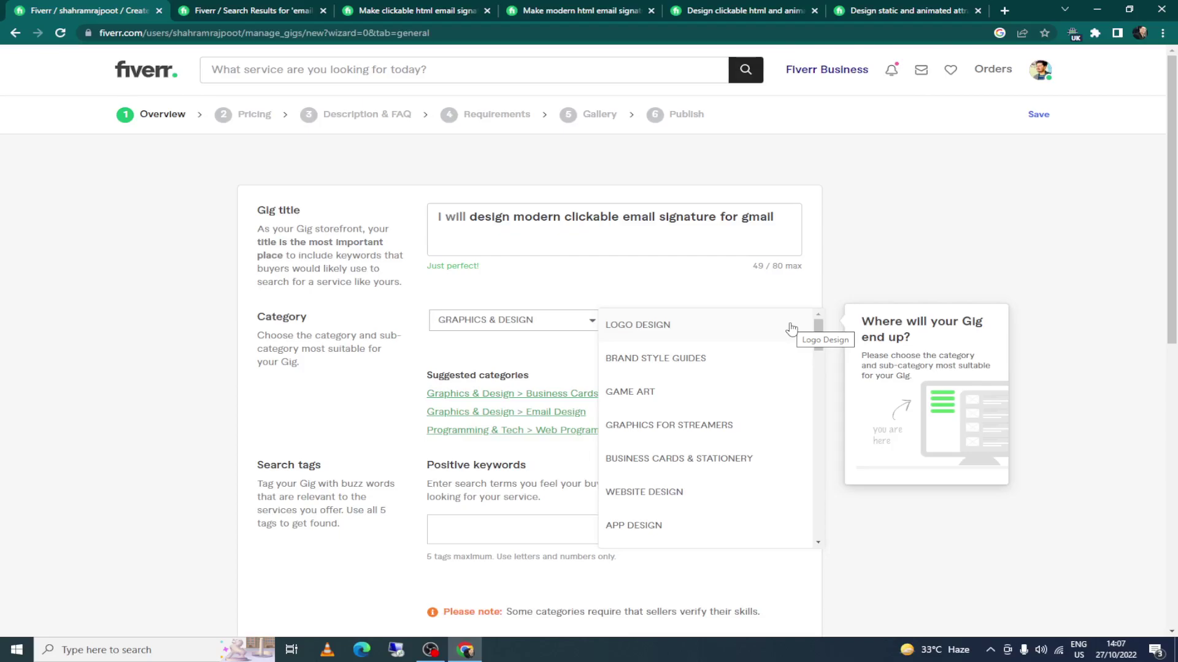
scroll(760, 382, down, 5)
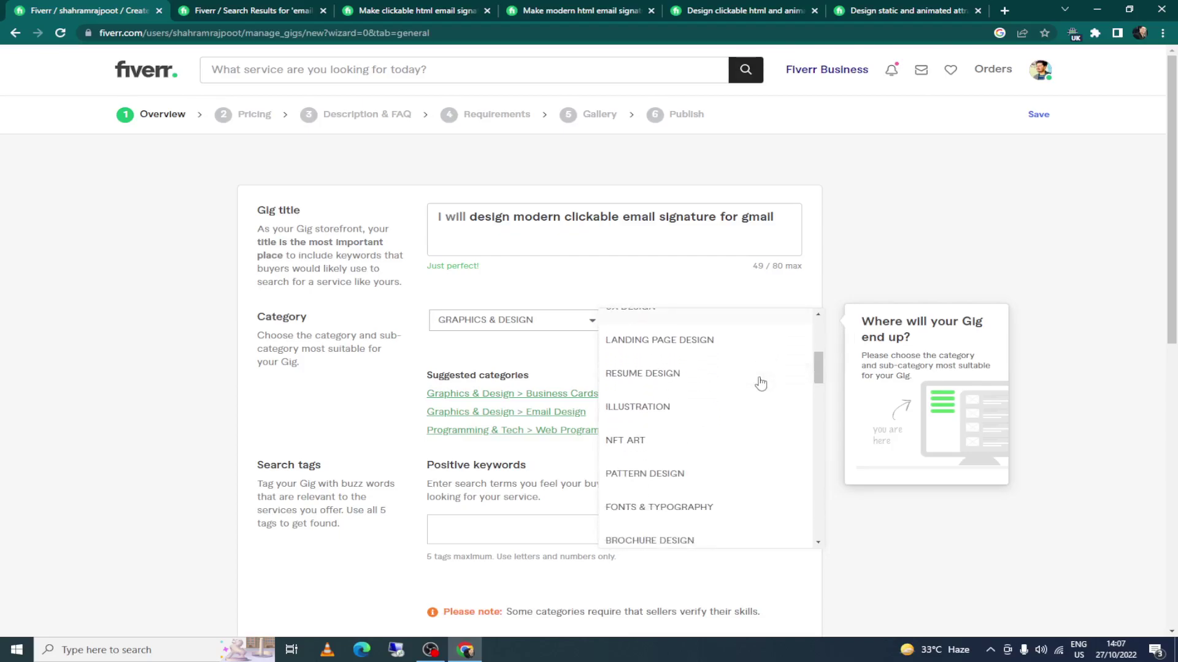
scroll(699, 434, down, 3)
scroll(675, 442, down, 2)
scroll(675, 445, down, 1)
scroll(663, 429, down, 2)
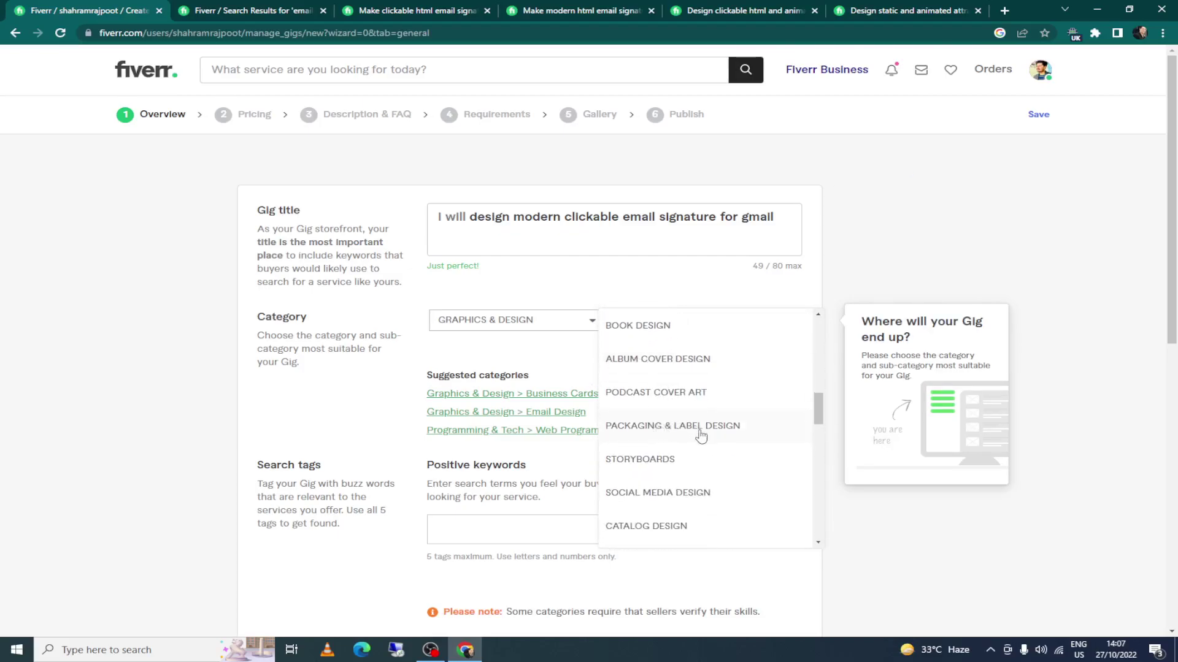
scroll(657, 471, down, 2)
scroll(659, 485, down, 2)
scroll(660, 495, up, 3)
scroll(661, 490, up, 10)
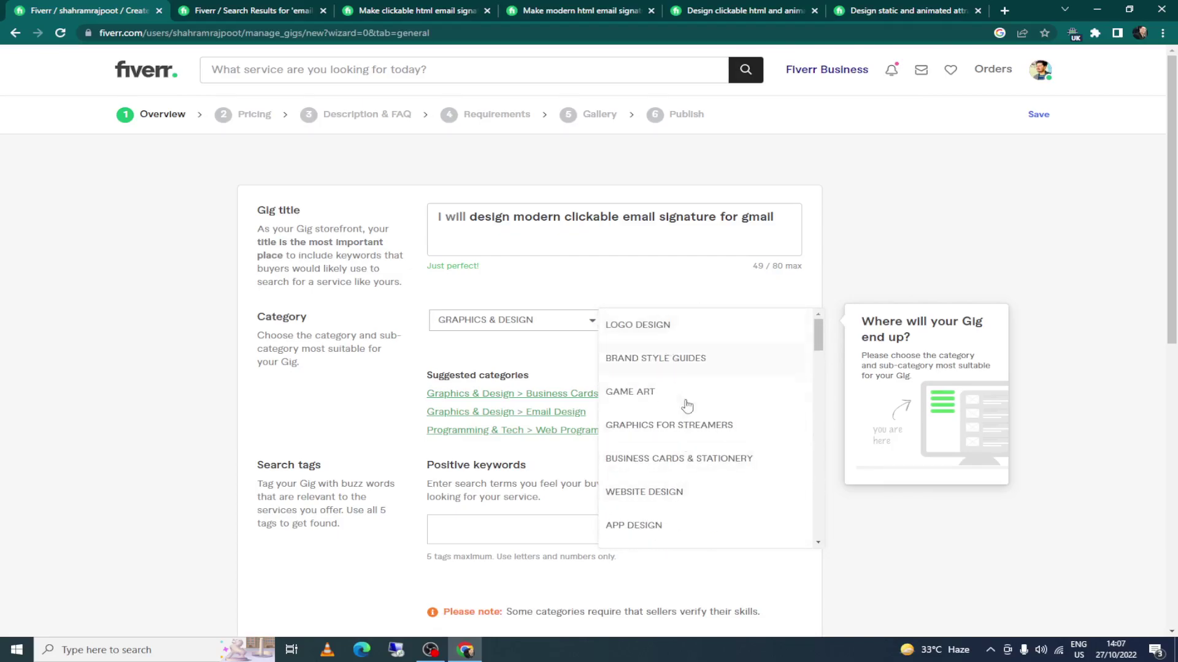
scroll(686, 399, down, 2)
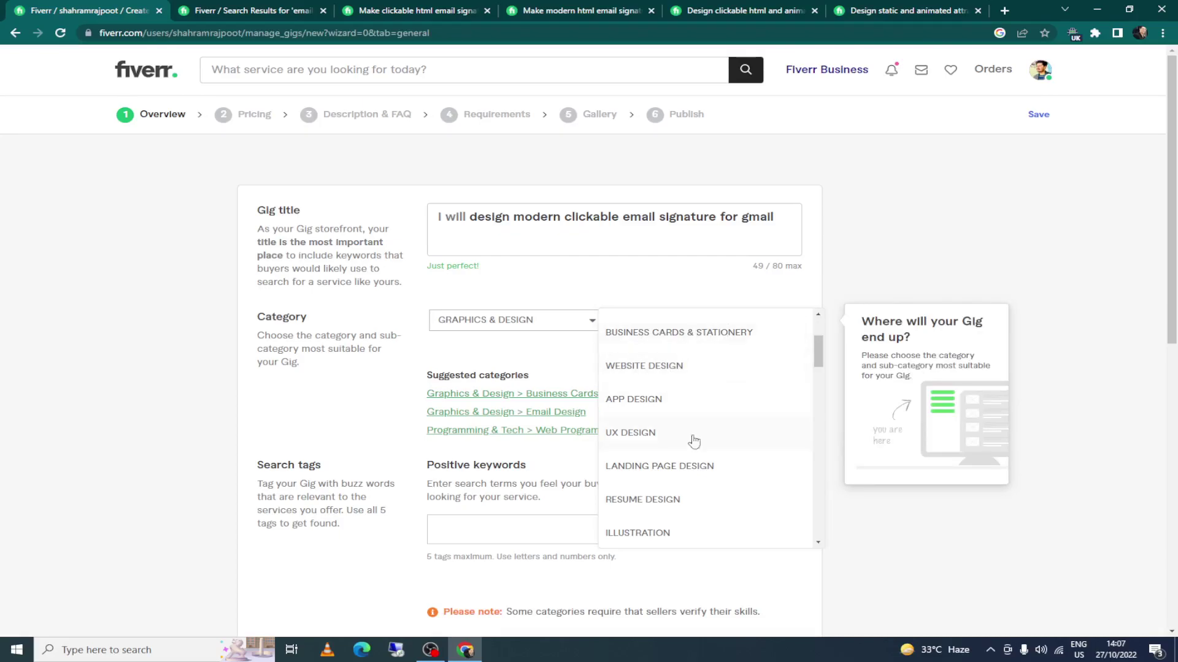
scroll(705, 471, down, 1)
scroll(704, 471, down, 4)
scroll(673, 438, down, 5)
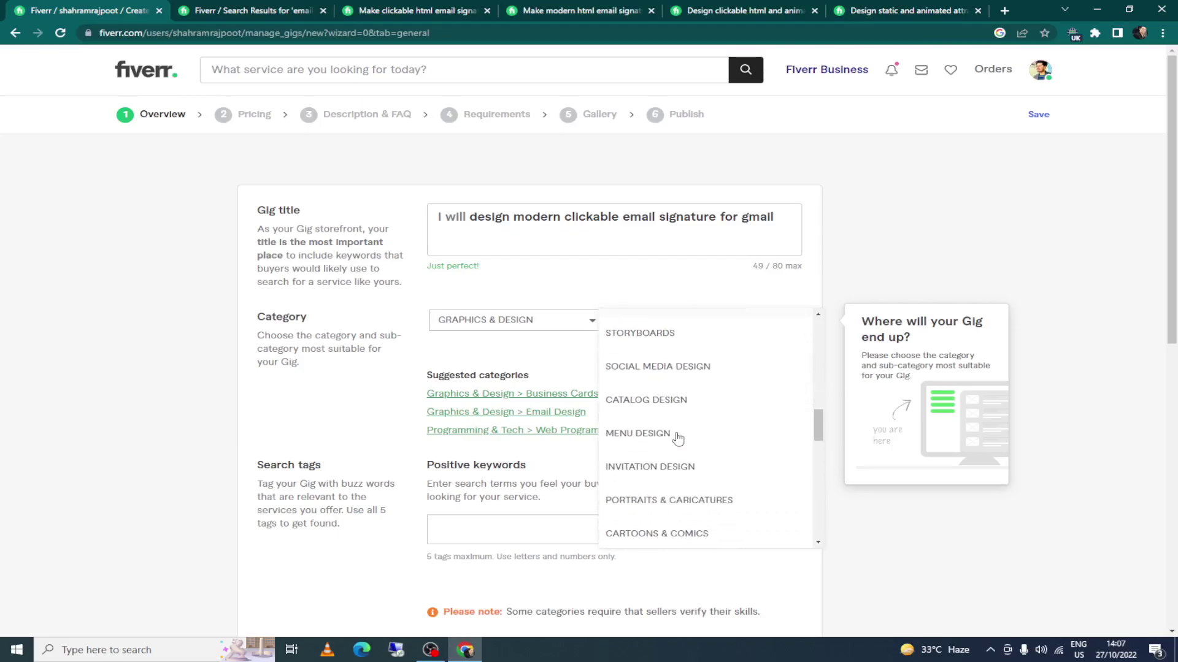
scroll(678, 438, down, 3)
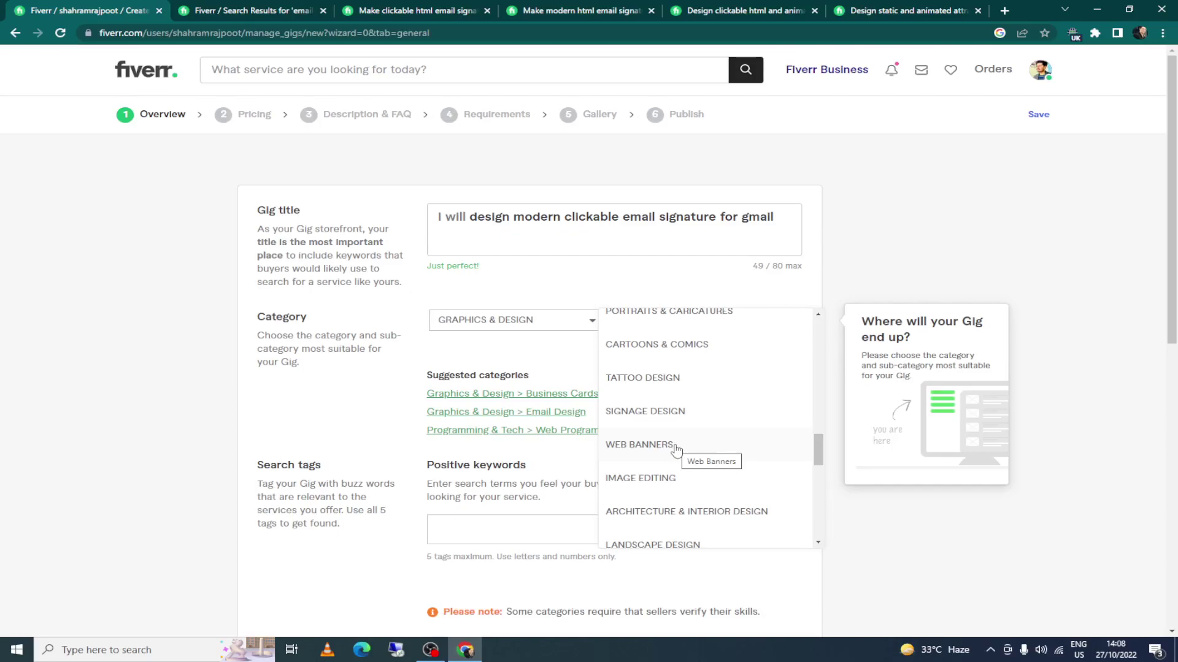
scroll(676, 450, down, 3)
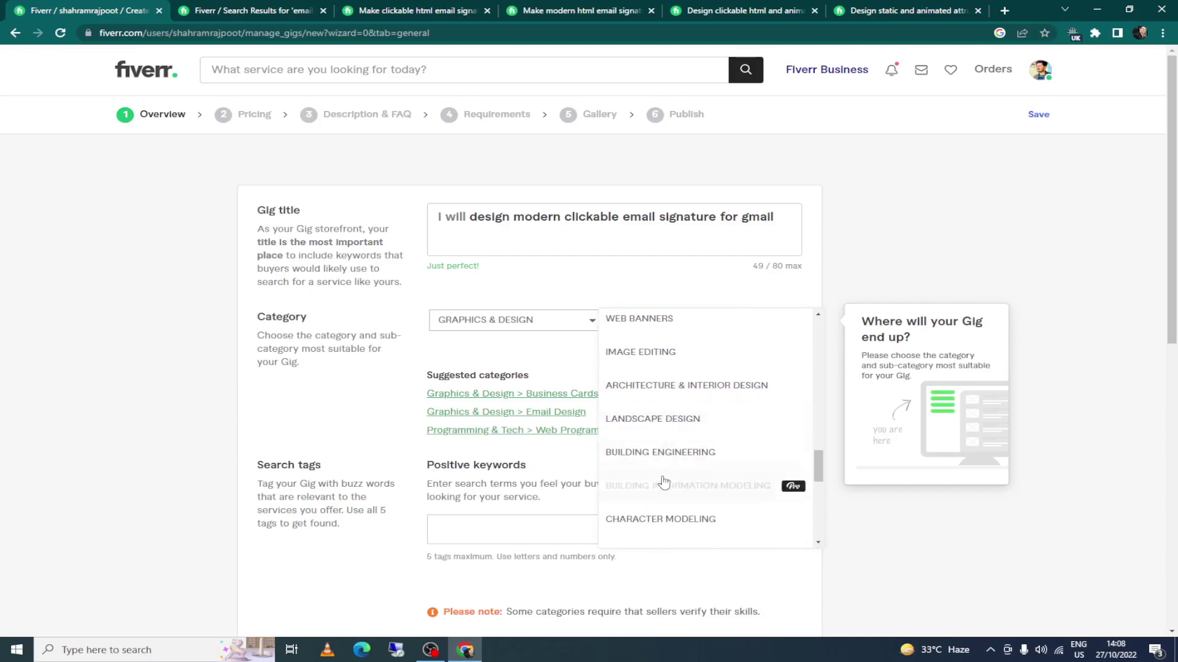
scroll(663, 483, down, 4)
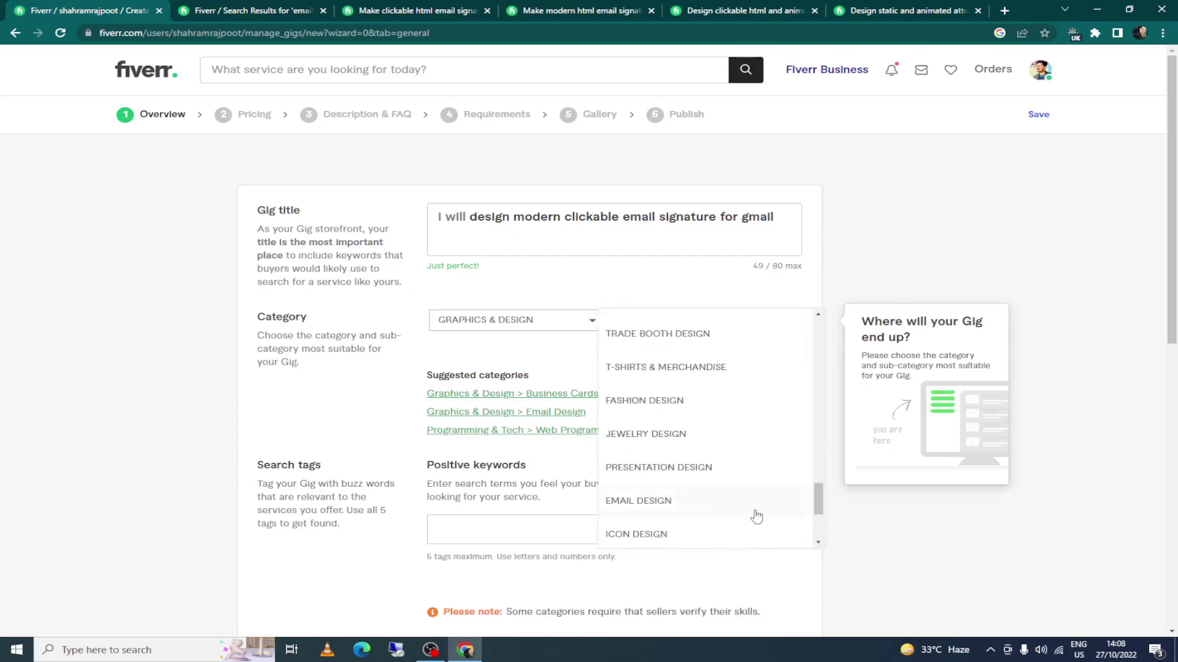
click(650, 499)
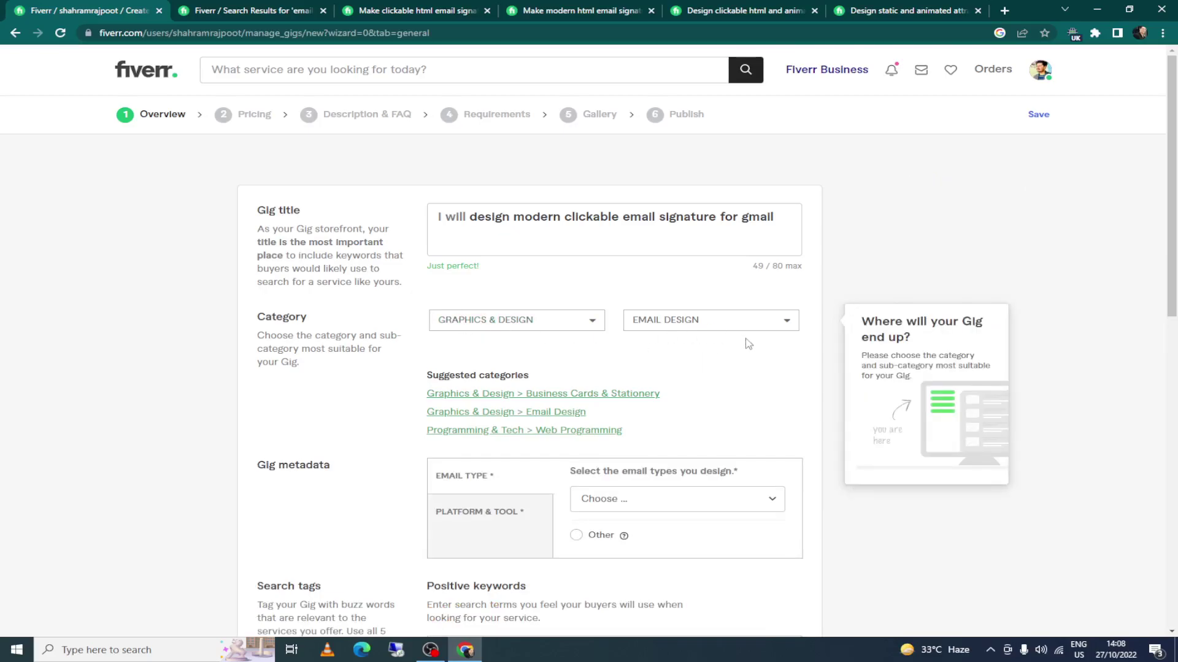
Step: Set the email type in the gig metadata to Marketing & newsletter
scroll(745, 343, down, 2)
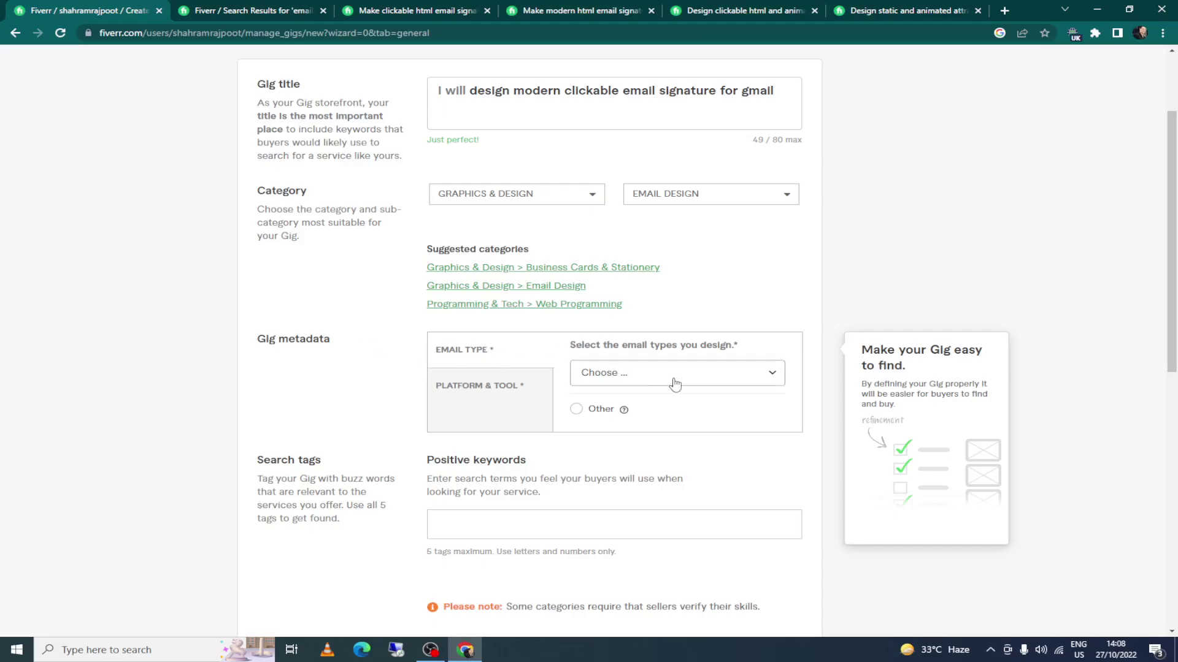
click(710, 381)
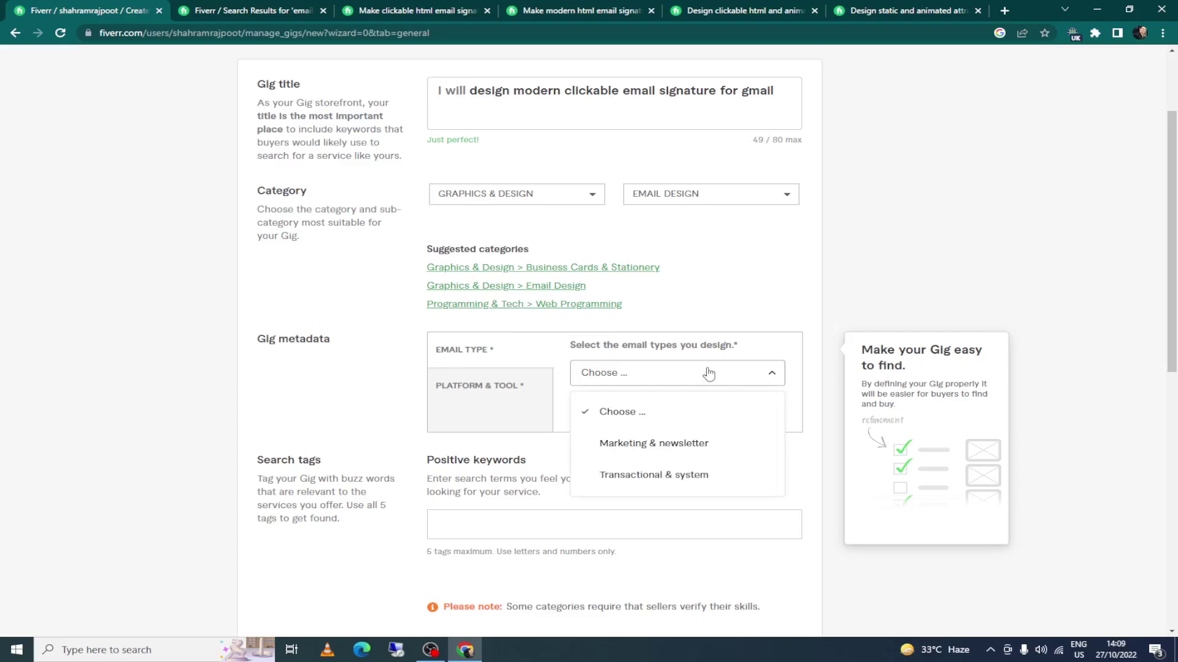
click(488, 362)
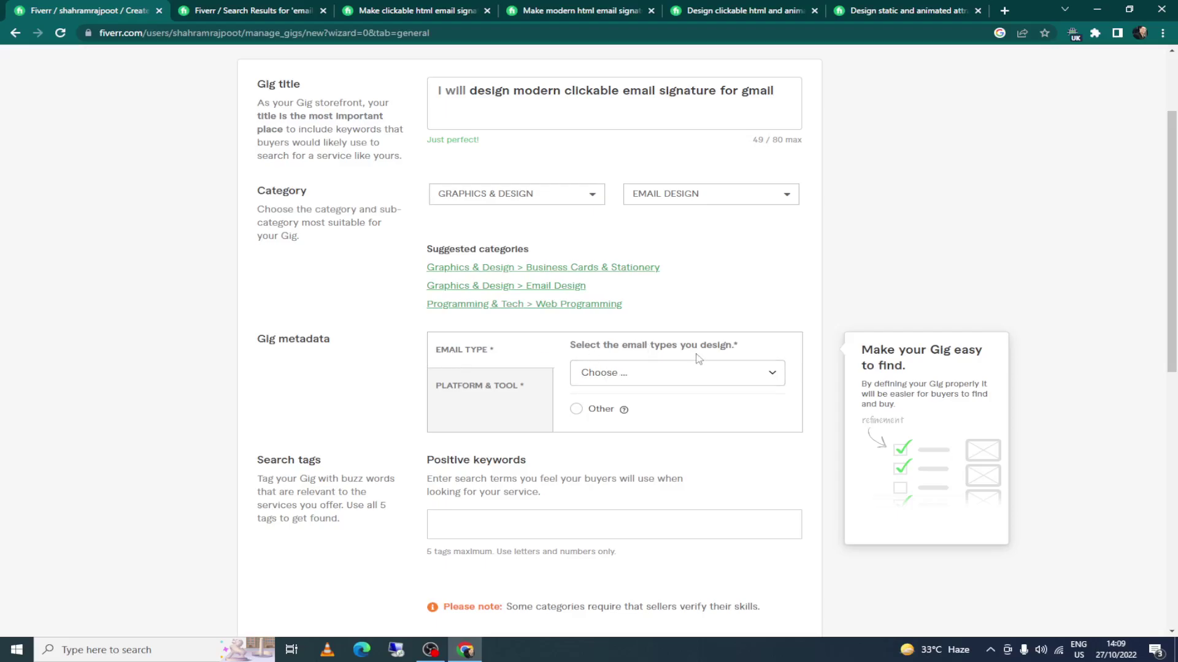
click(730, 374)
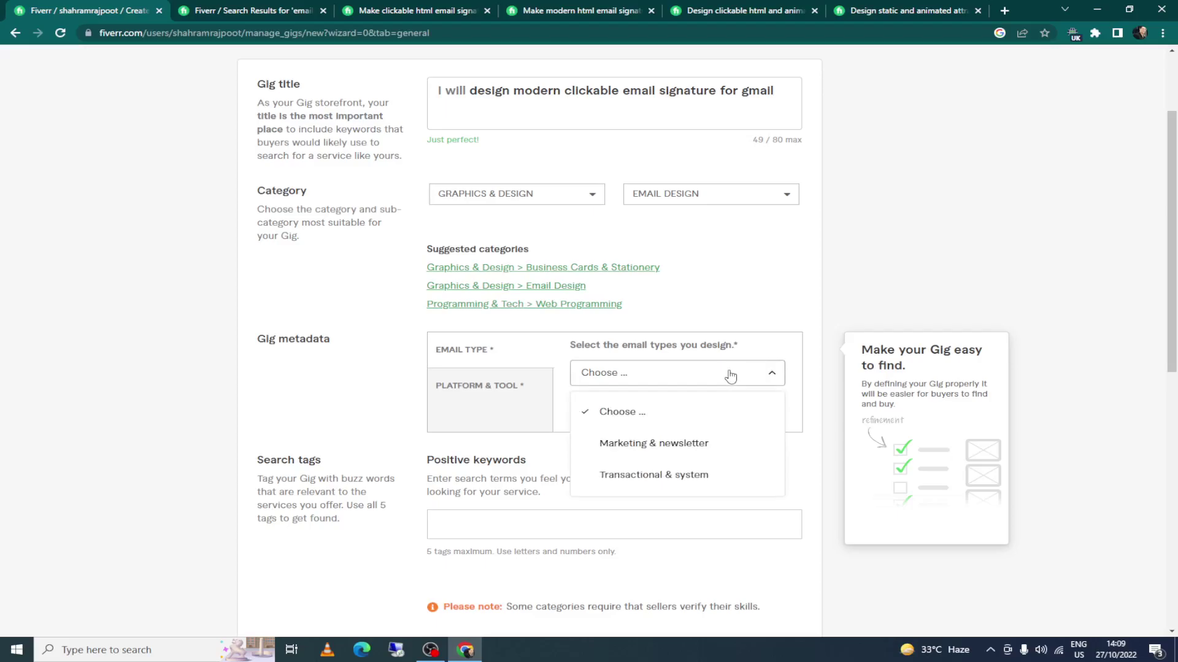
click(647, 443)
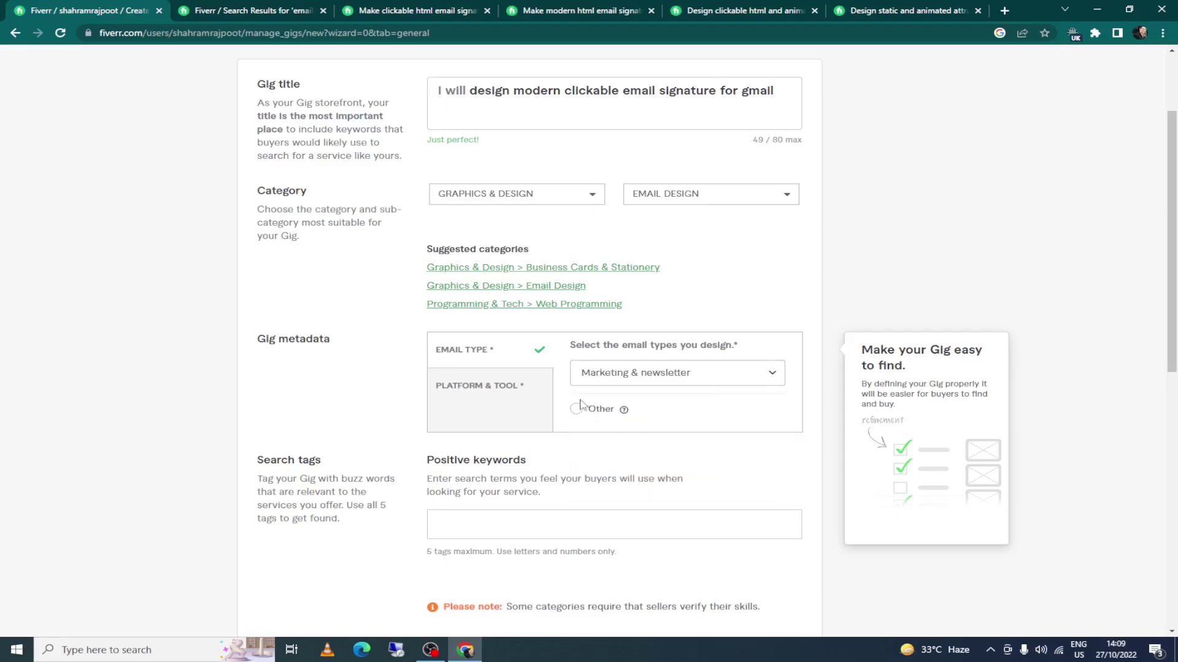
Step: Choose Adobe XD, Photoshop and HubSpot as the platforms and tools in the gig metadata
click(481, 387)
scroll(794, 412, down, 3)
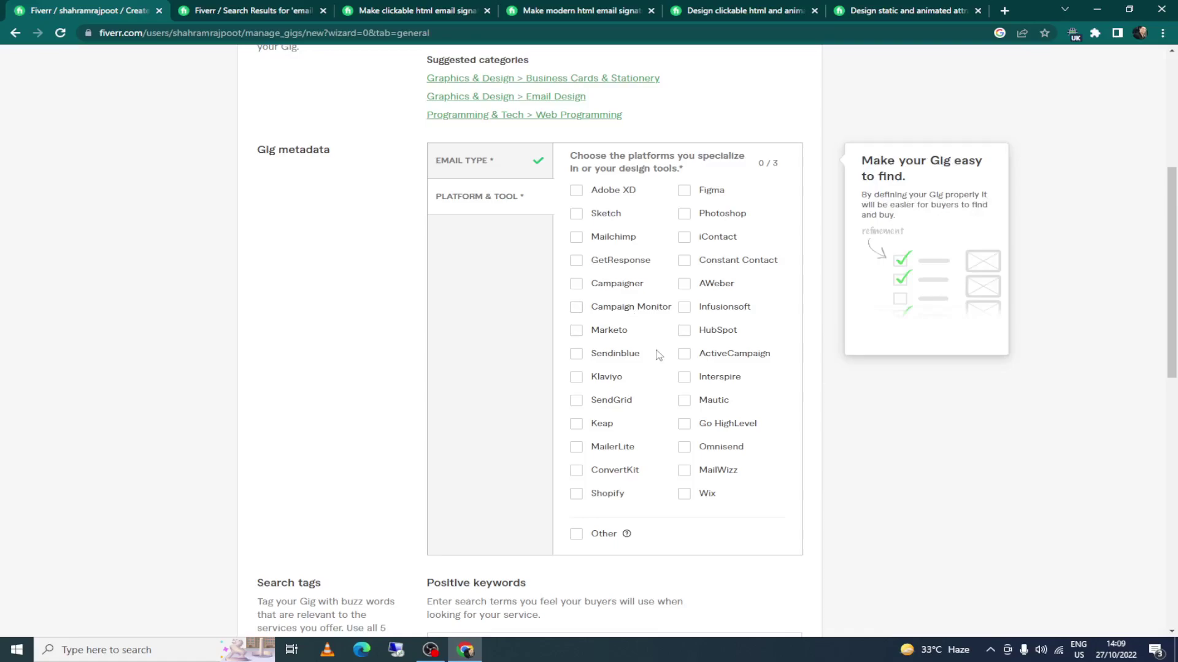
click(576, 194)
click(684, 332)
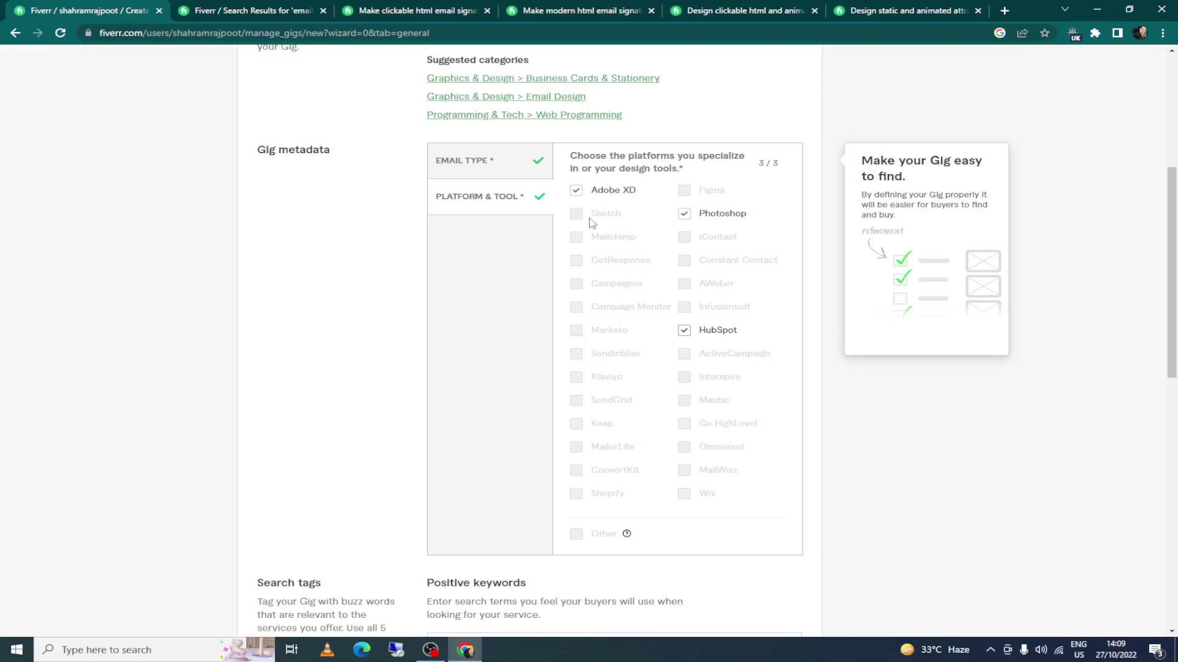
Step: View the gig form's search tags section, then repeat the "email signature" search in the Fiverr results tab
scroll(617, 240, down, 3)
scroll(617, 240, down, 1)
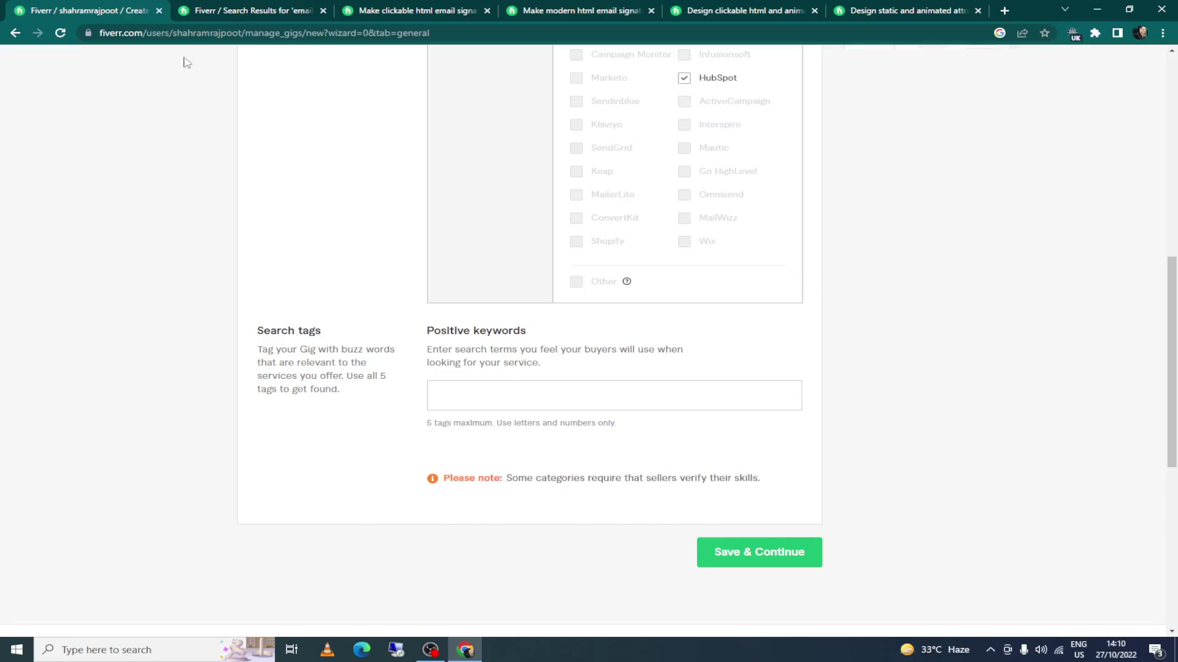
click(289, 10)
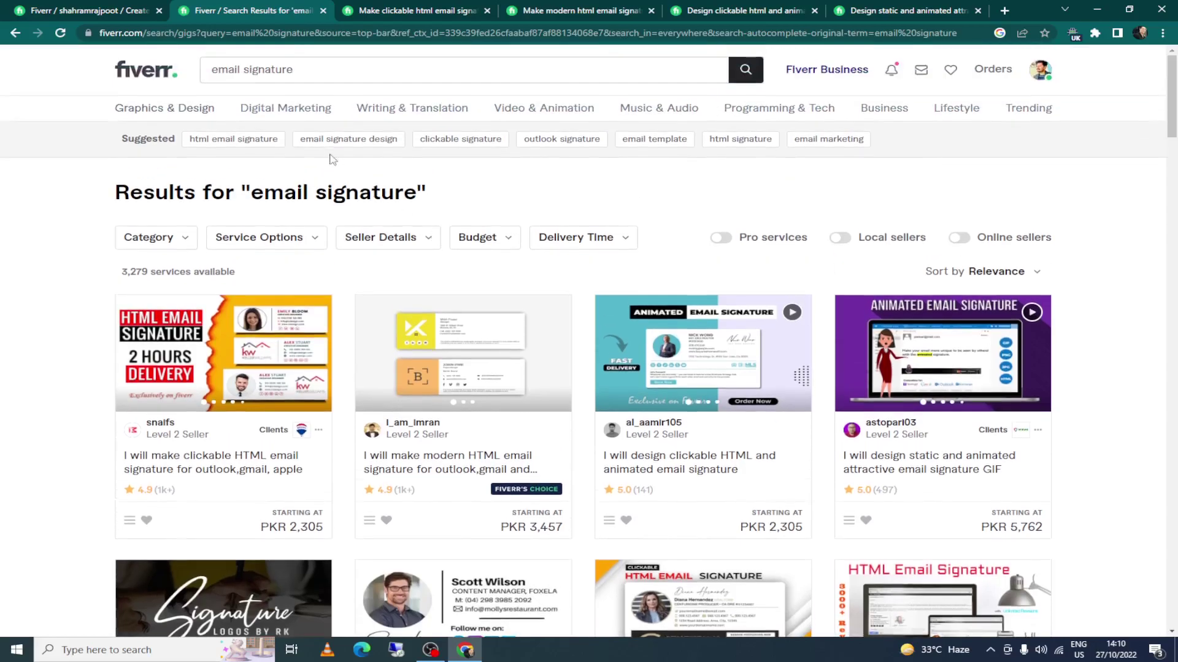
click(212, 65)
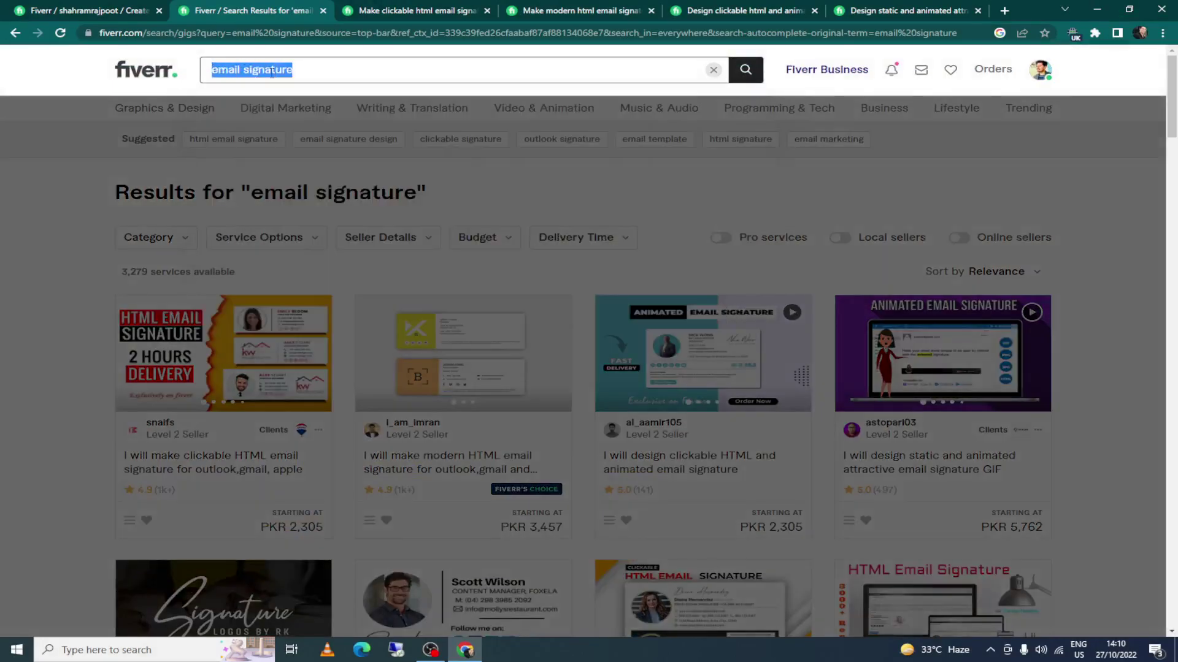
click(302, 71)
key(Return)
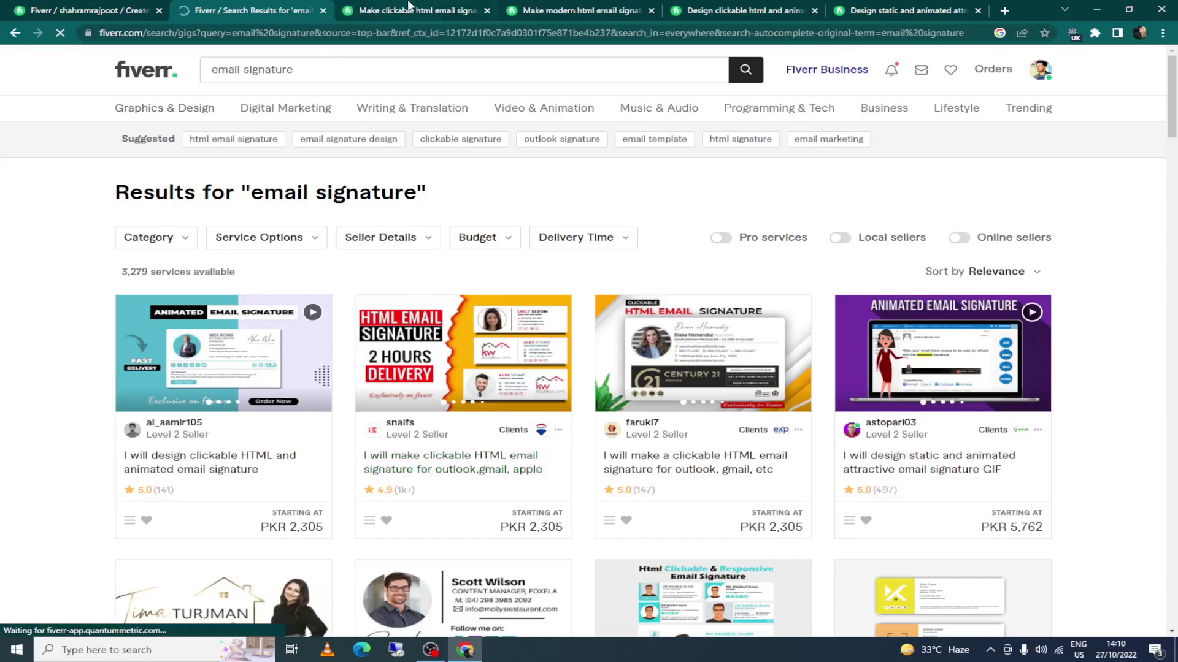
Step: Look over the opened competitor gig "I will make clickable HTML email signature for outlook,gmail, apple", including its reviews and description
click(390, 9)
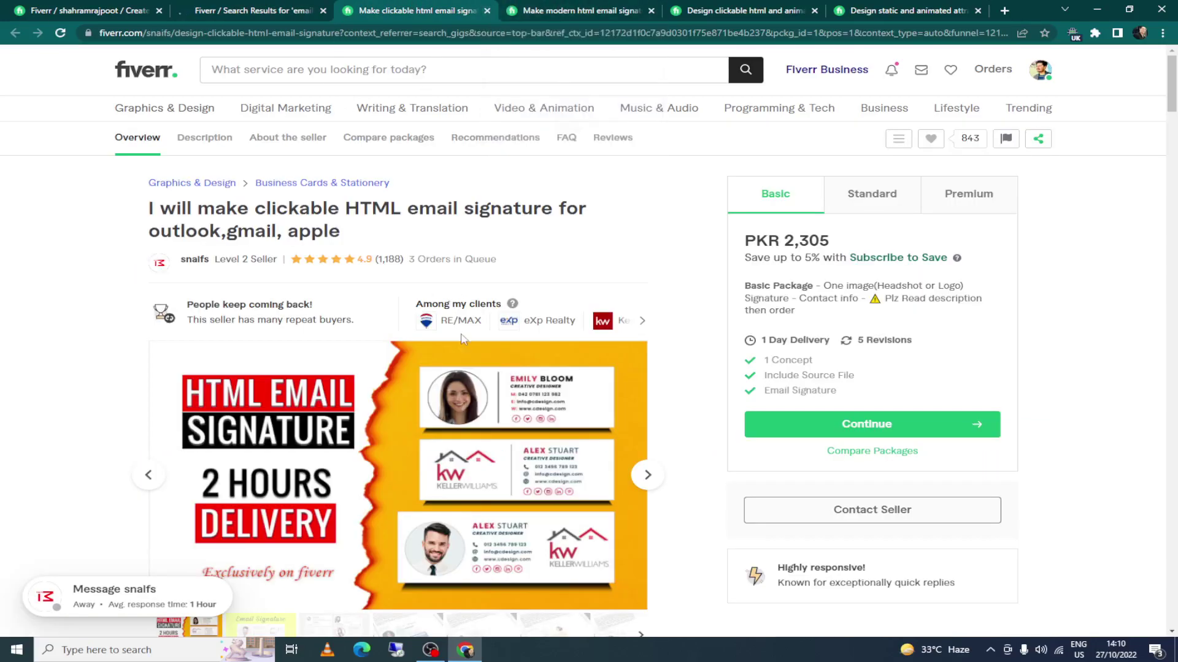
scroll(466, 378, down, 4)
scroll(466, 377, down, 5)
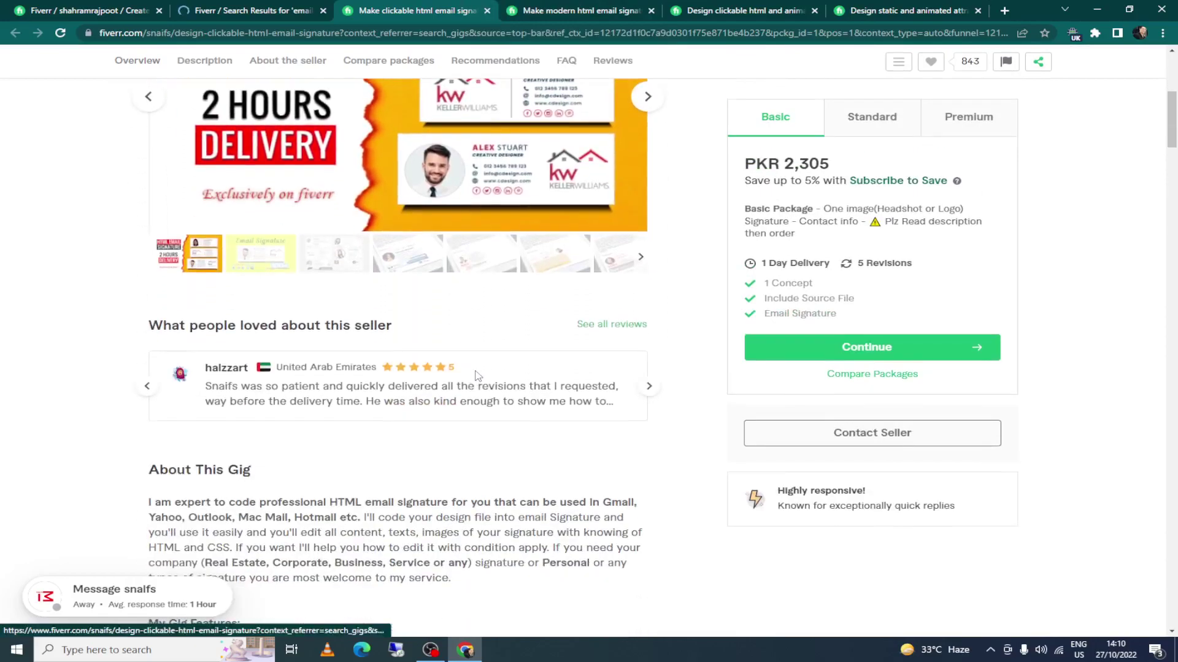
scroll(479, 375, up, 10)
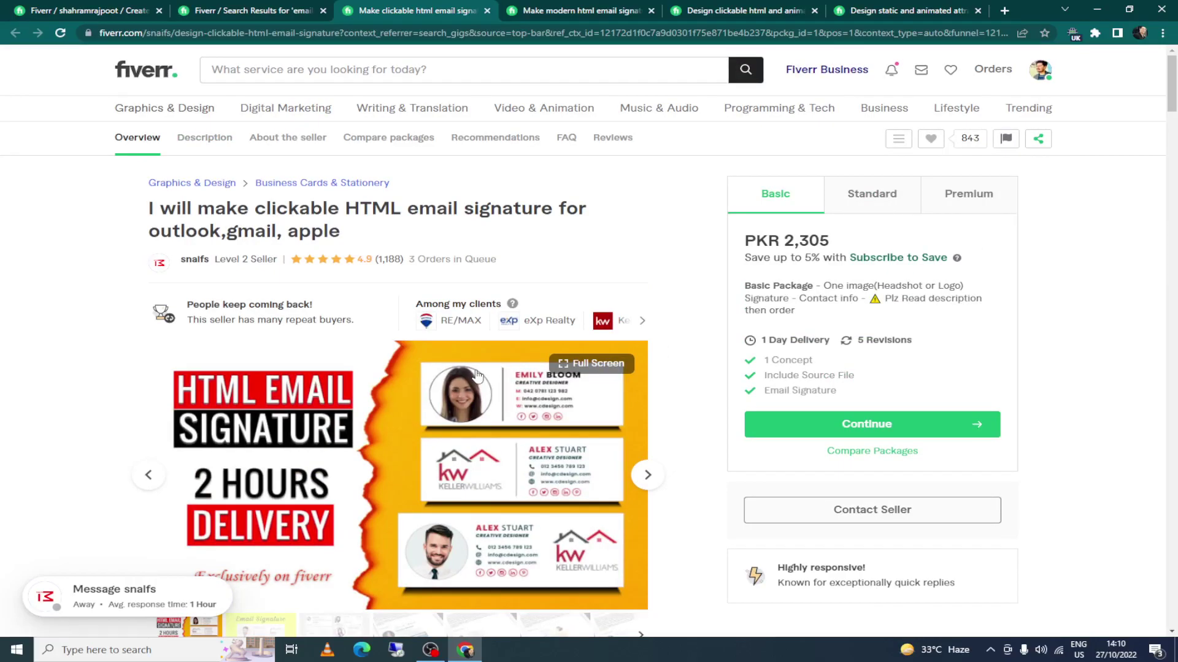
Step: Examine the first competitor gig's seller details, packages, FAQ and reviews down to its related tags
scroll(477, 376, down, 10)
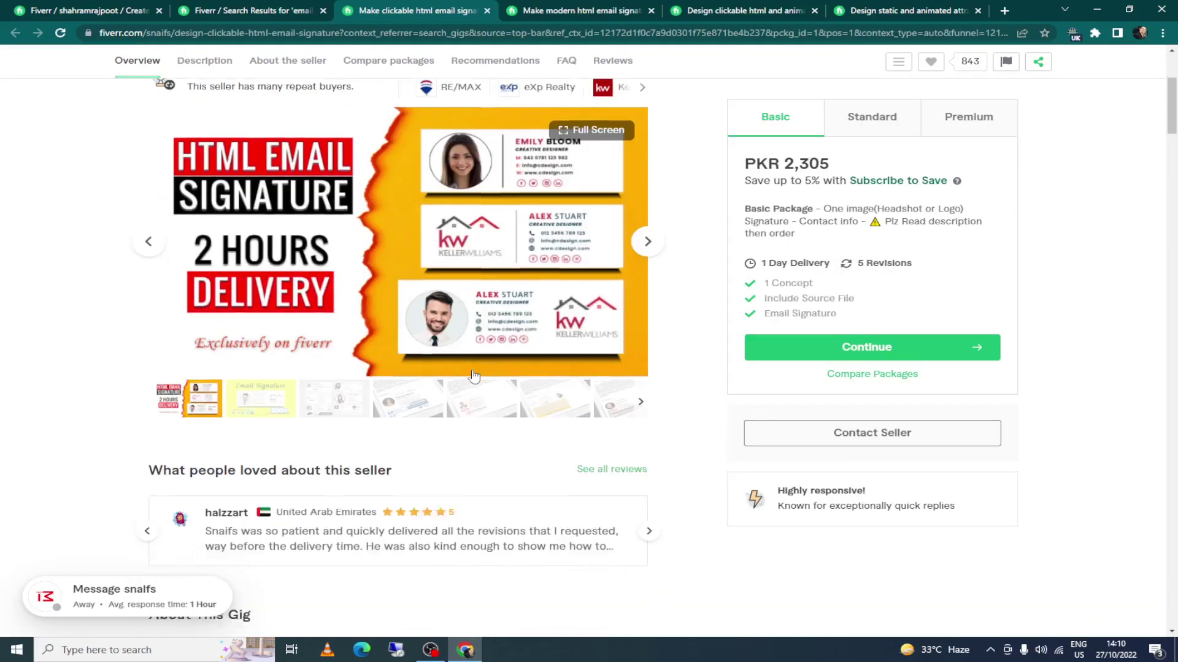
scroll(474, 375, up, 8)
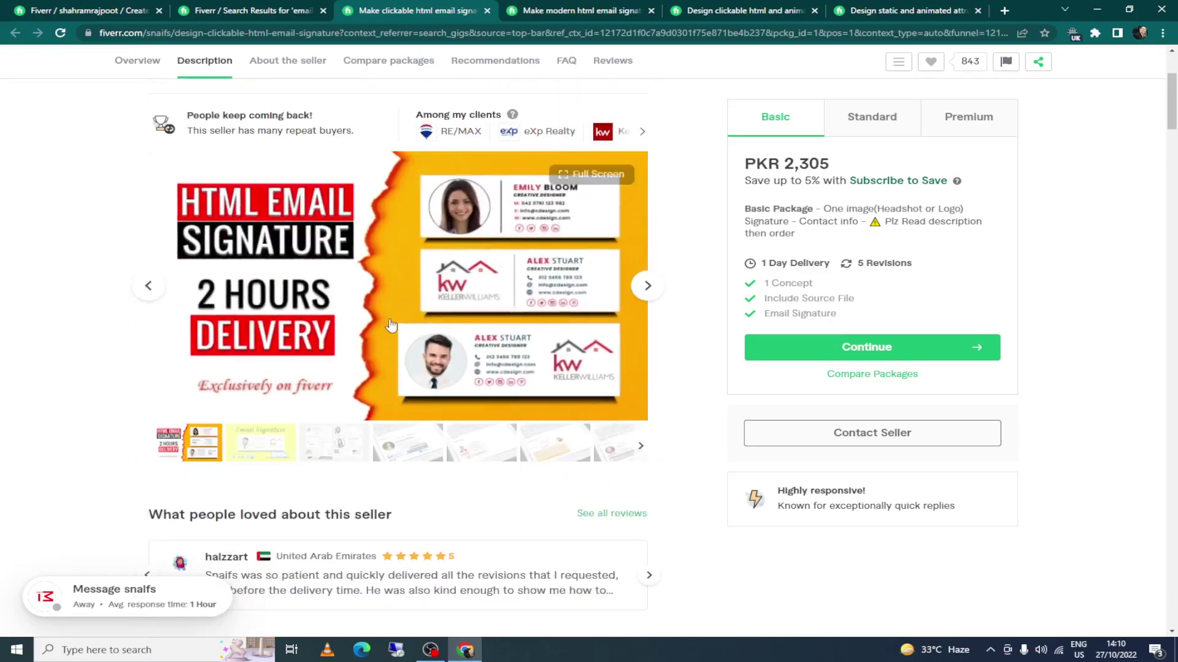
scroll(391, 323, down, 9)
scroll(391, 323, down, 9)
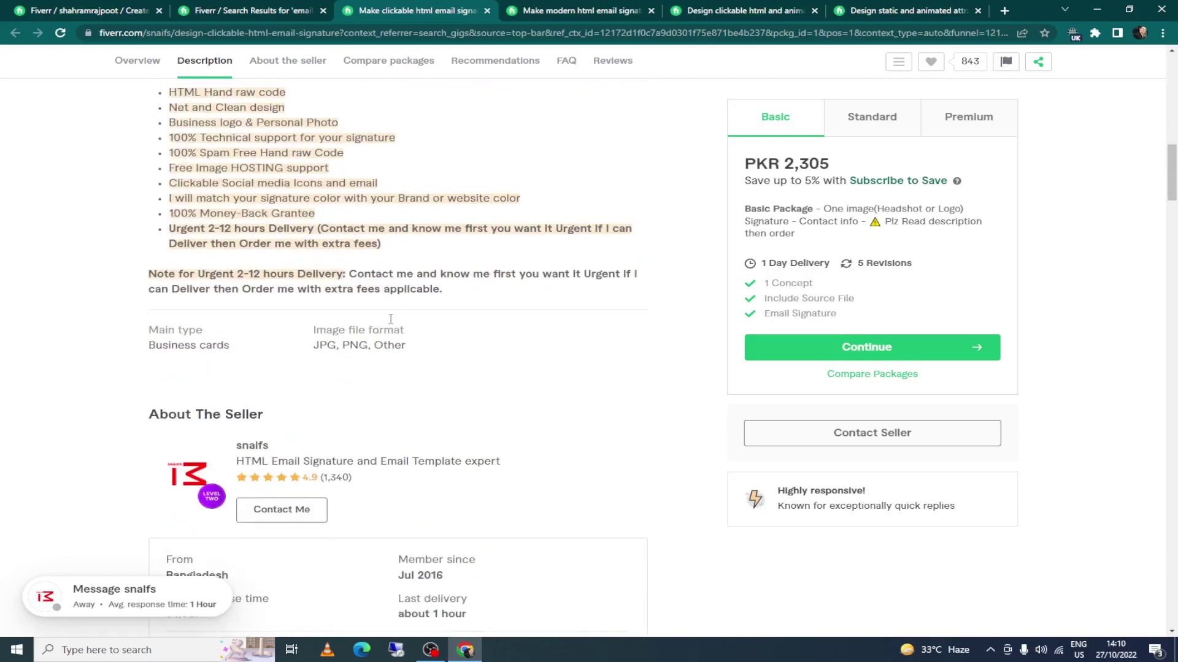
scroll(392, 320, down, 9)
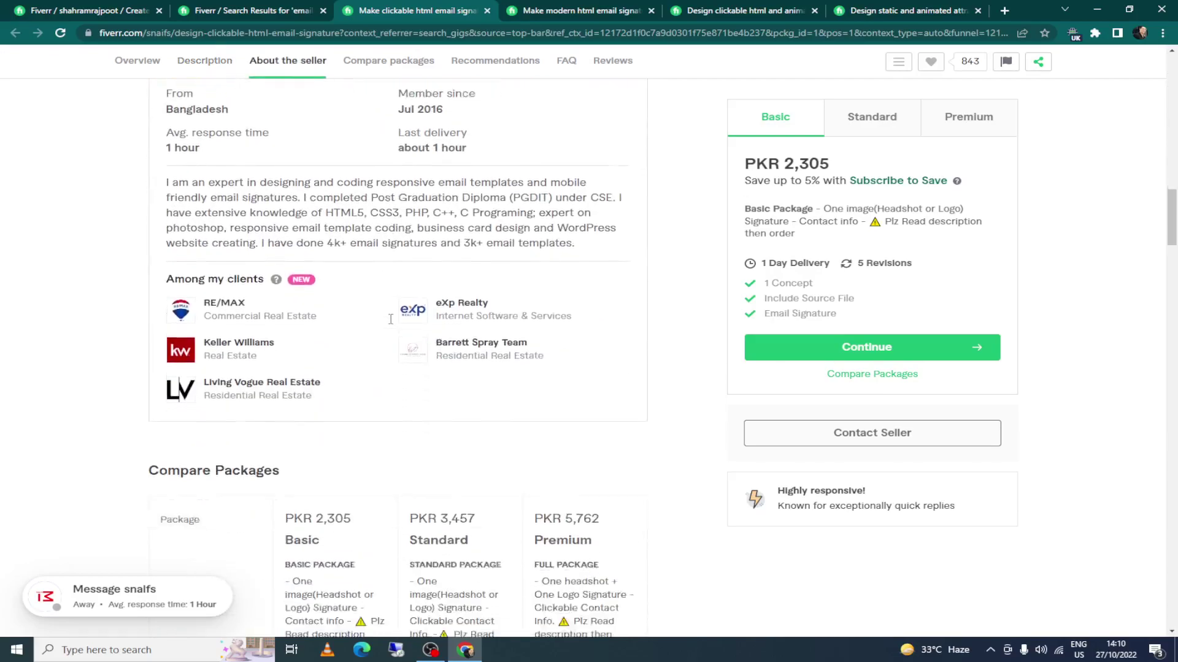
scroll(391, 323, down, 9)
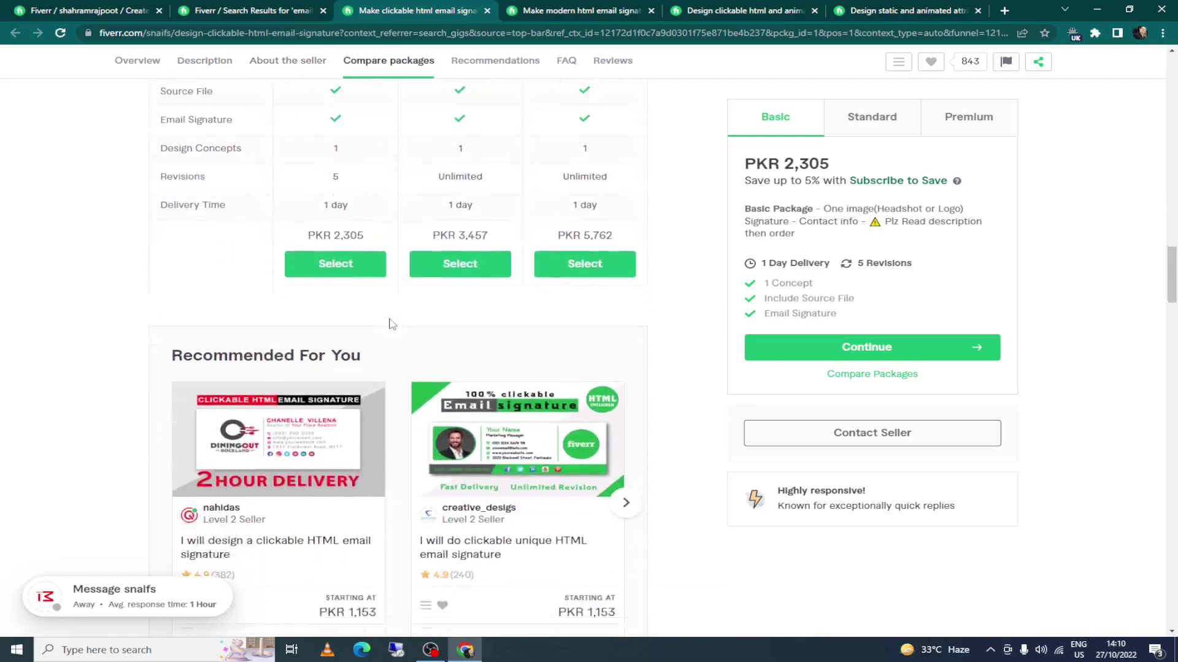
scroll(391, 323, down, 8)
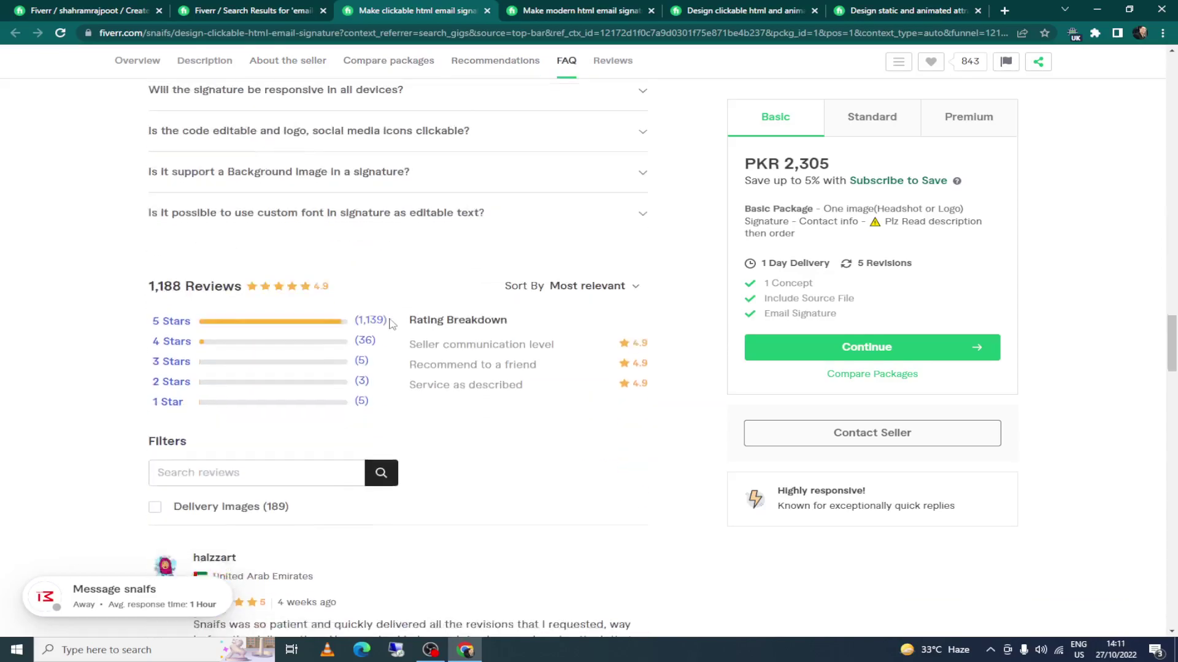
scroll(392, 324, down, 9)
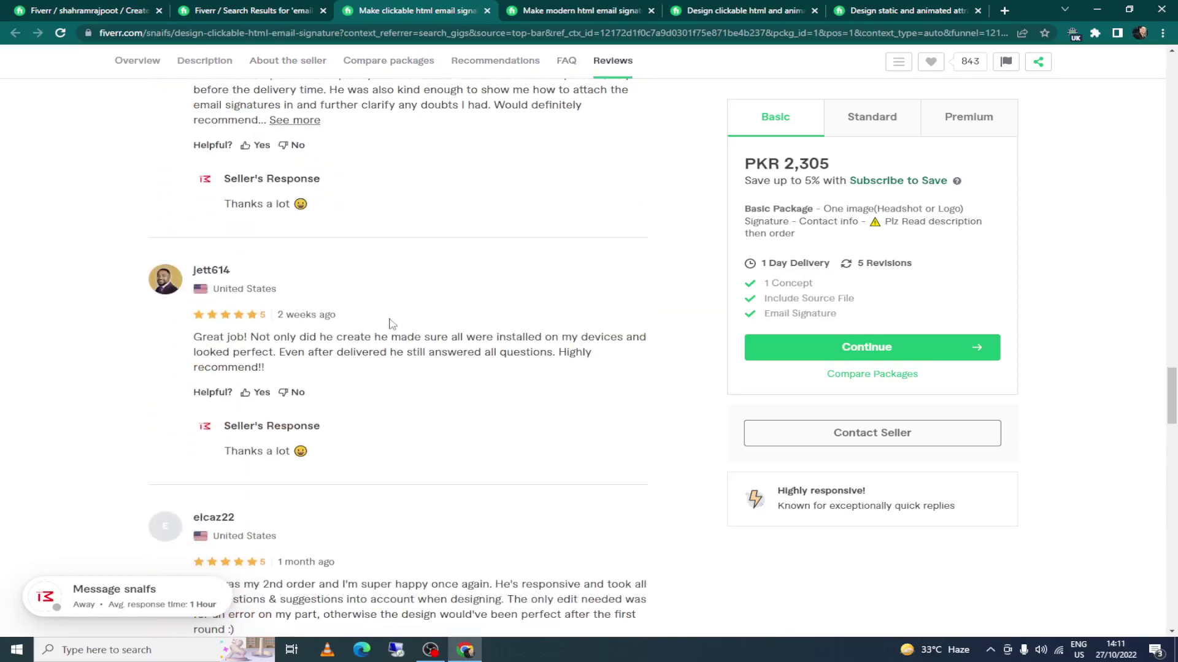
scroll(392, 324, down, 6)
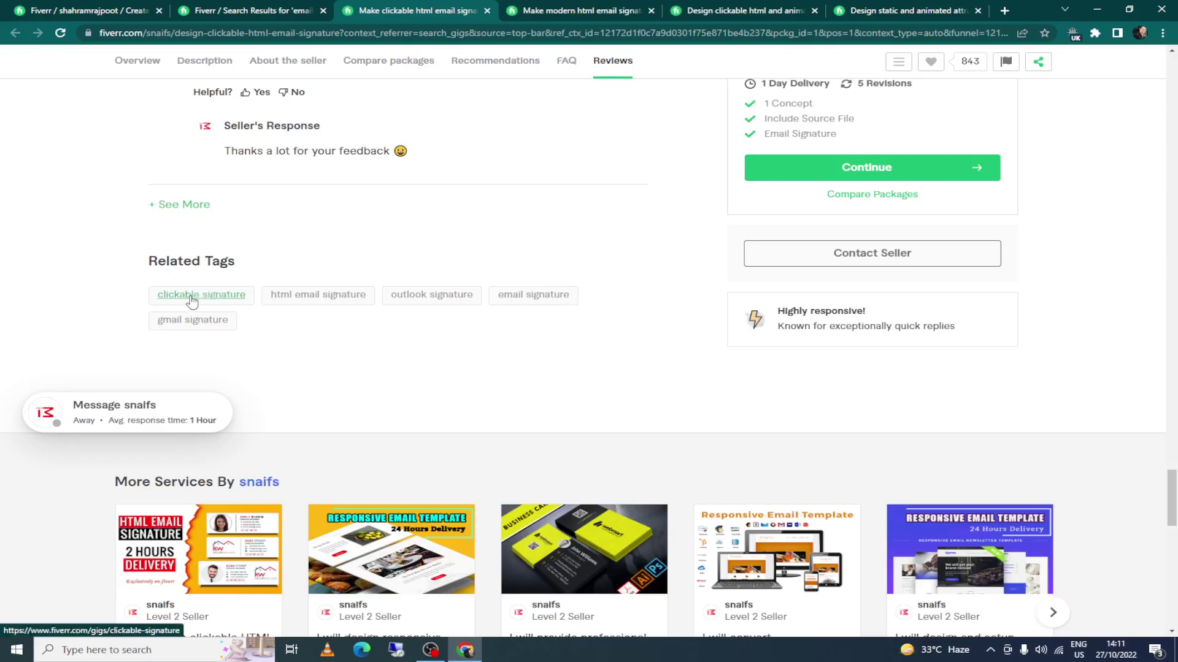
Step: Add "email signature" as a positive keyword in the search tags of the new gig form
click(86, 8)
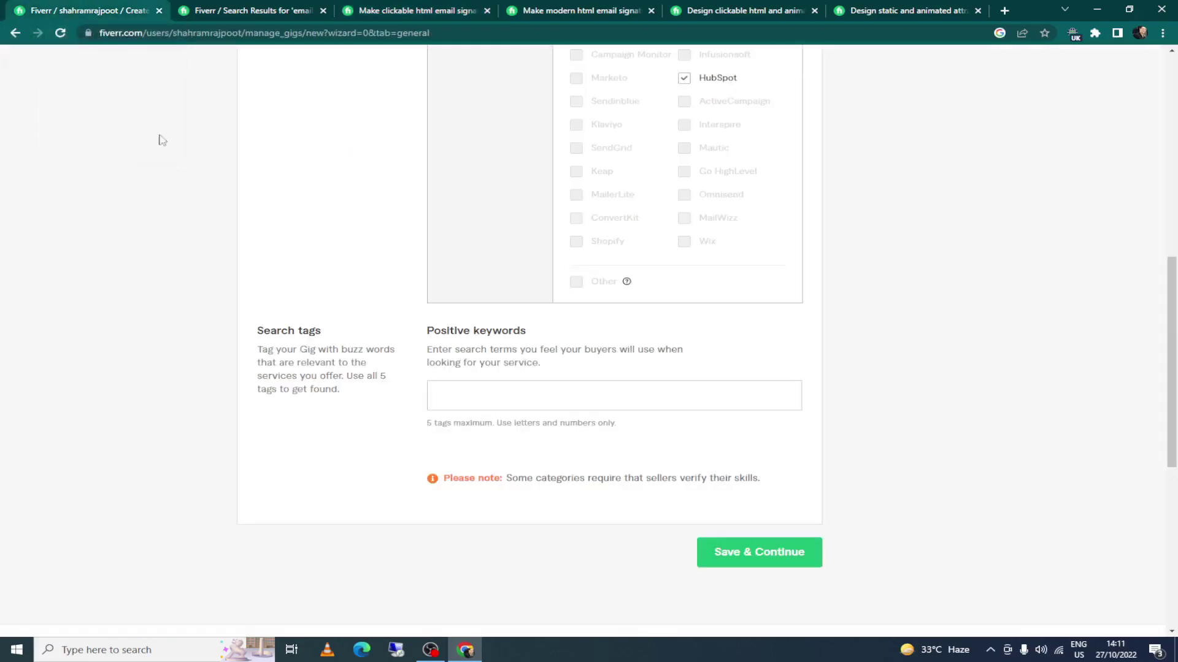
click(469, 395)
text(email)
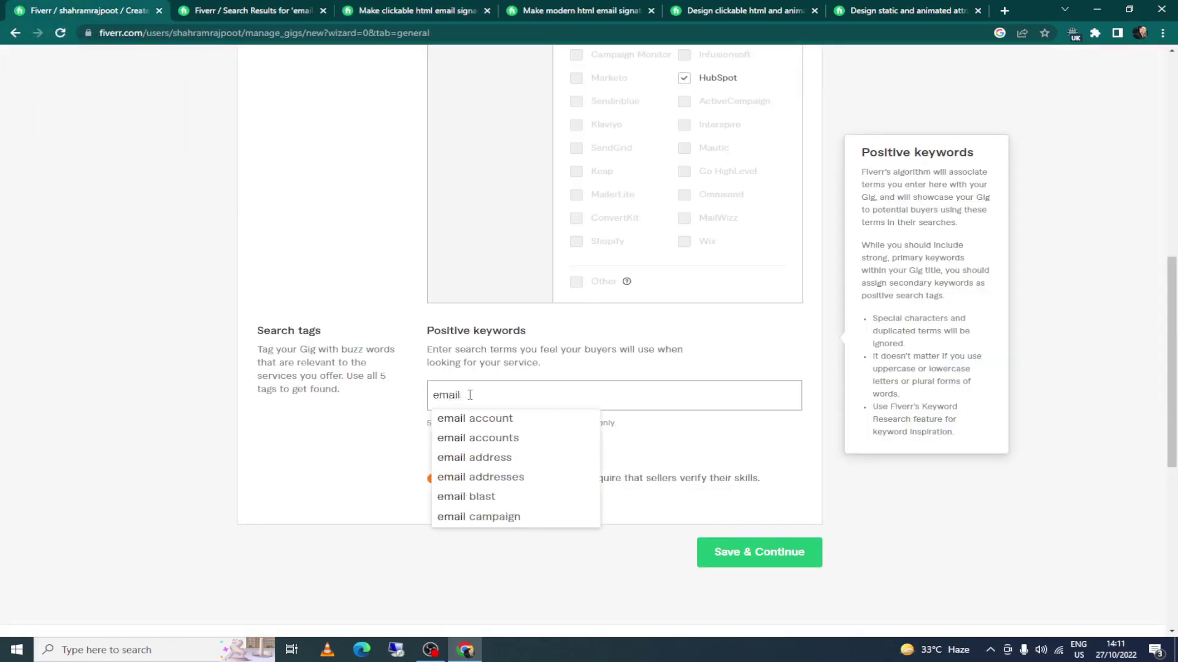
text( signature)
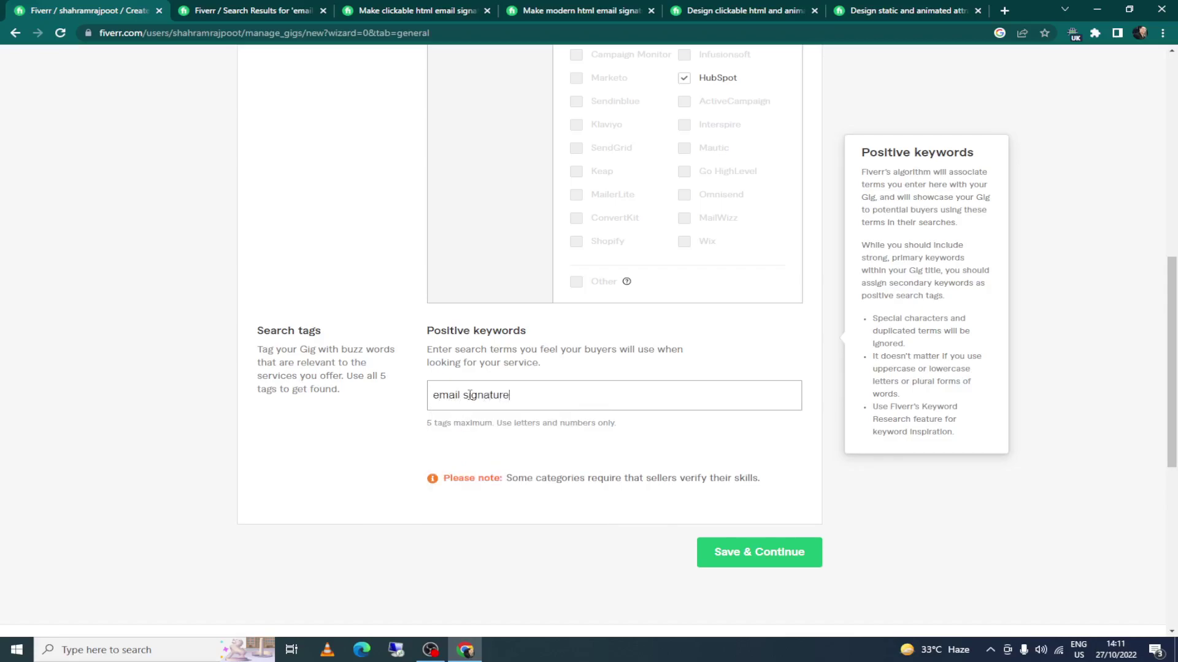
key(Return)
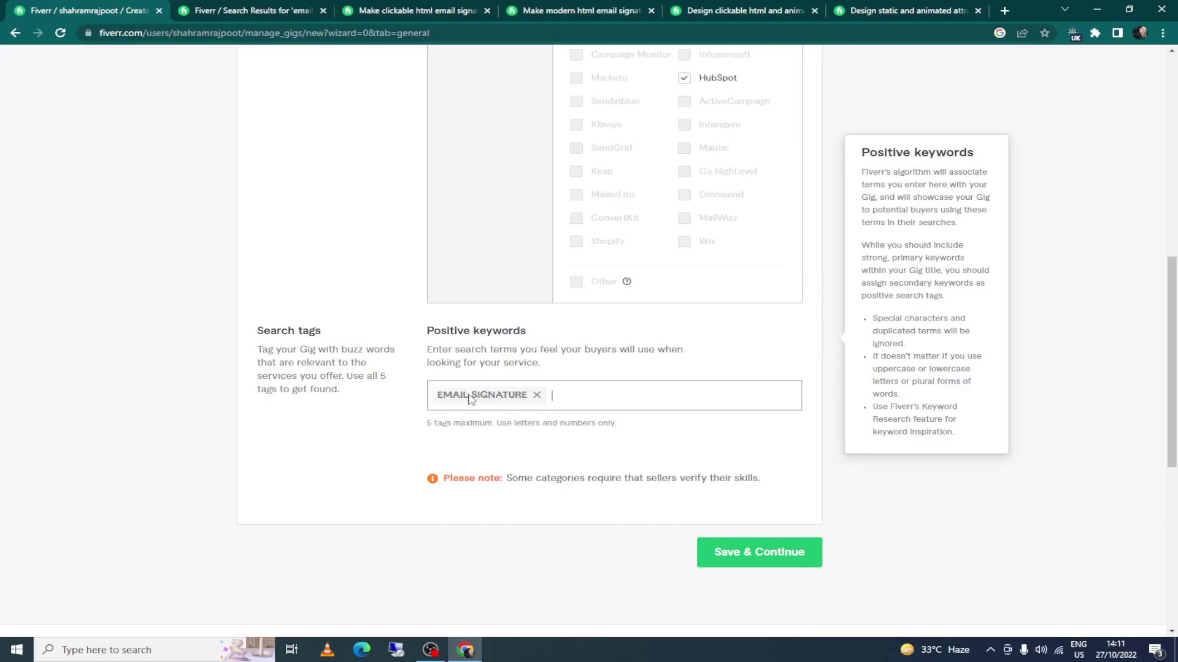
Step: Check the first competitor gig's related tags again and add "html email signature" to the new gig's positive keywords
click(253, 7)
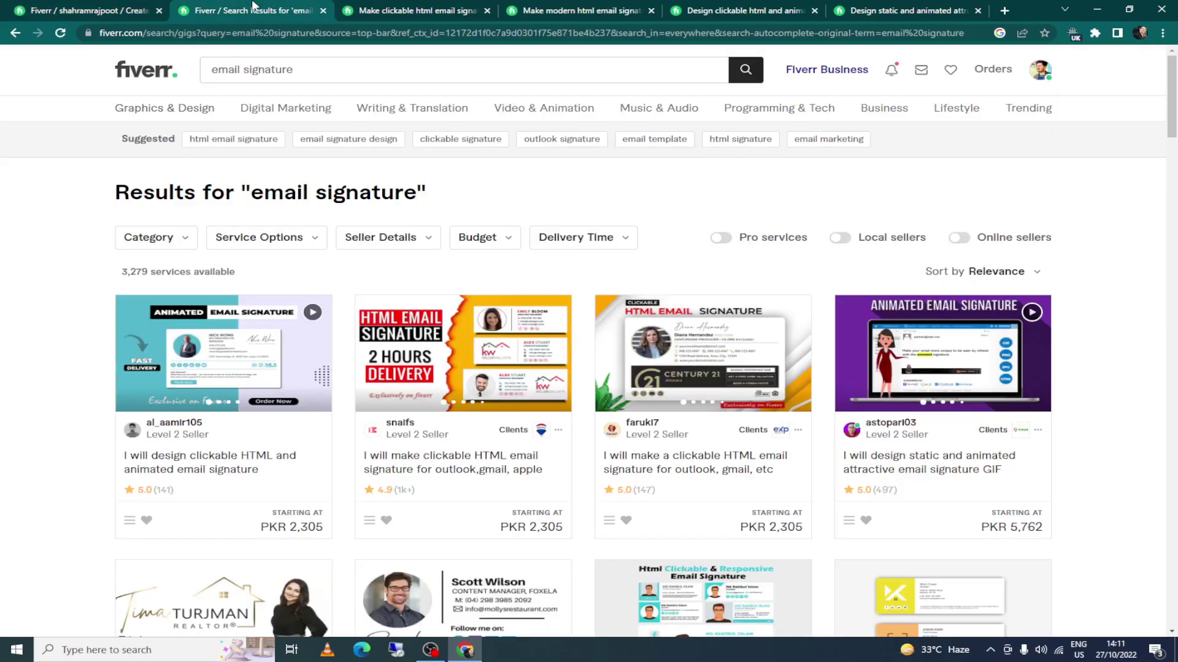
click(399, 9)
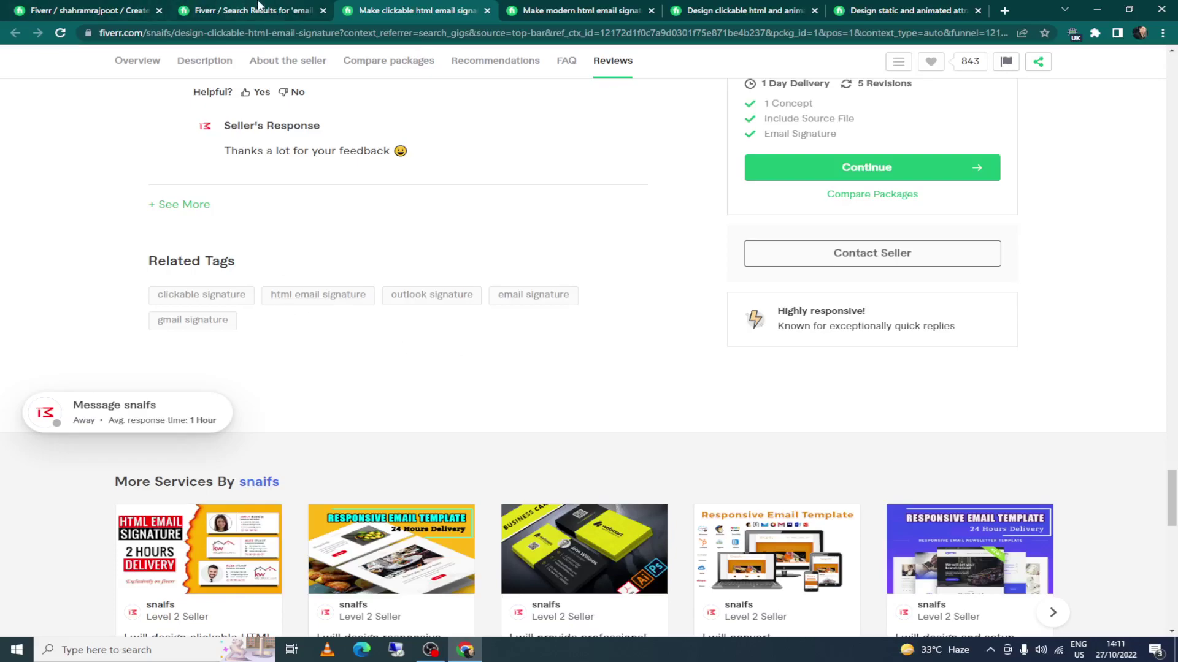
click(99, 7)
text(html)
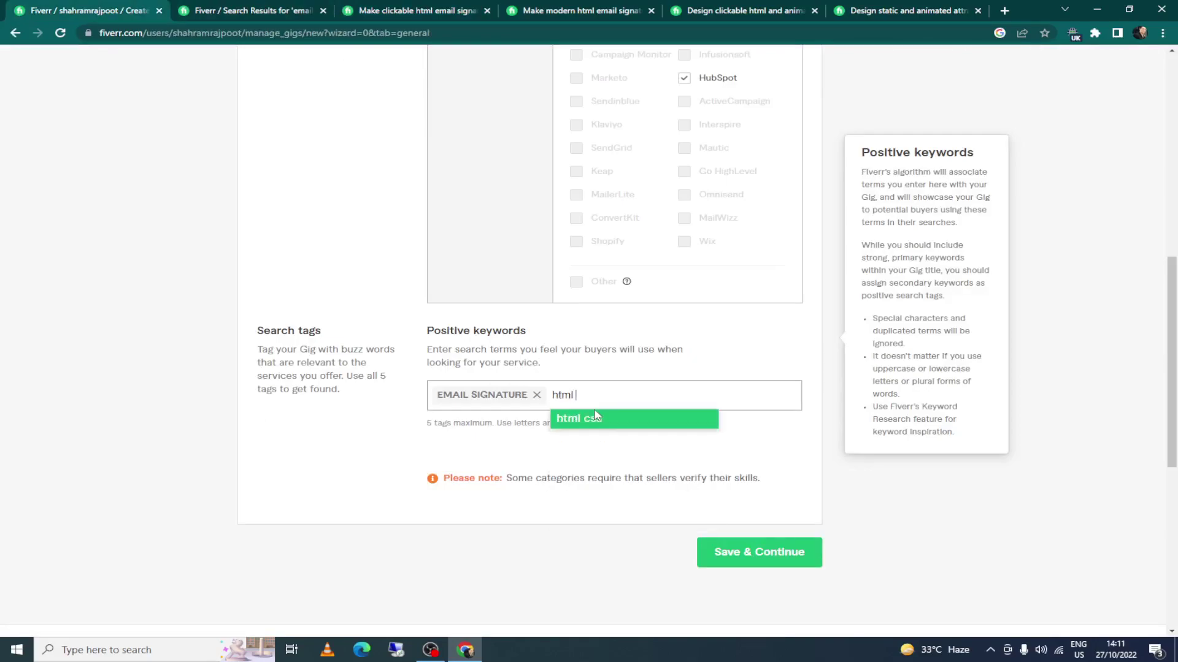
text( email signat)
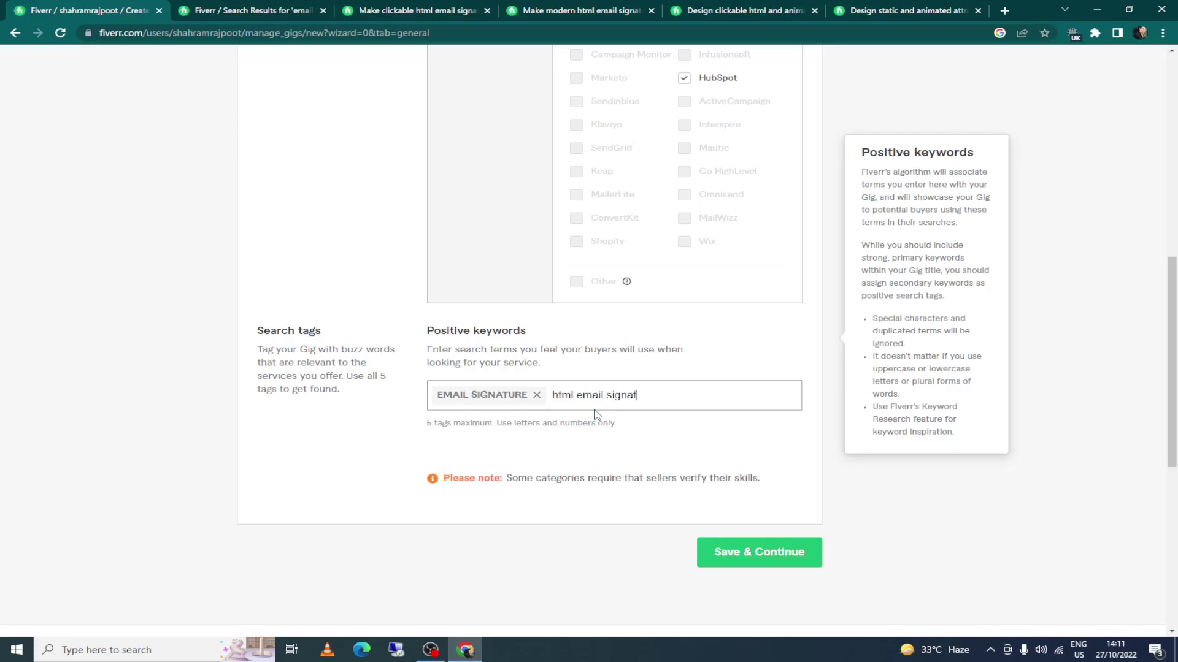
text(ure)
key(Return)
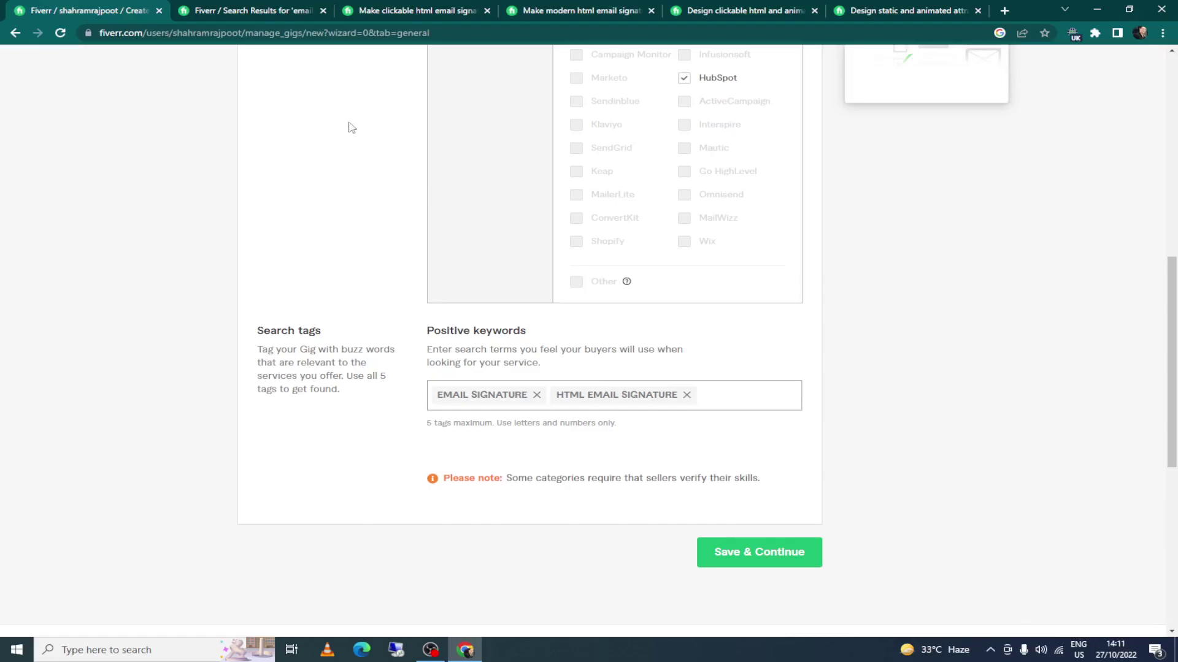
Step: Consult the first competitor gig's related tags and add "gmail signature" to the new gig's positive keywords
click(418, 10)
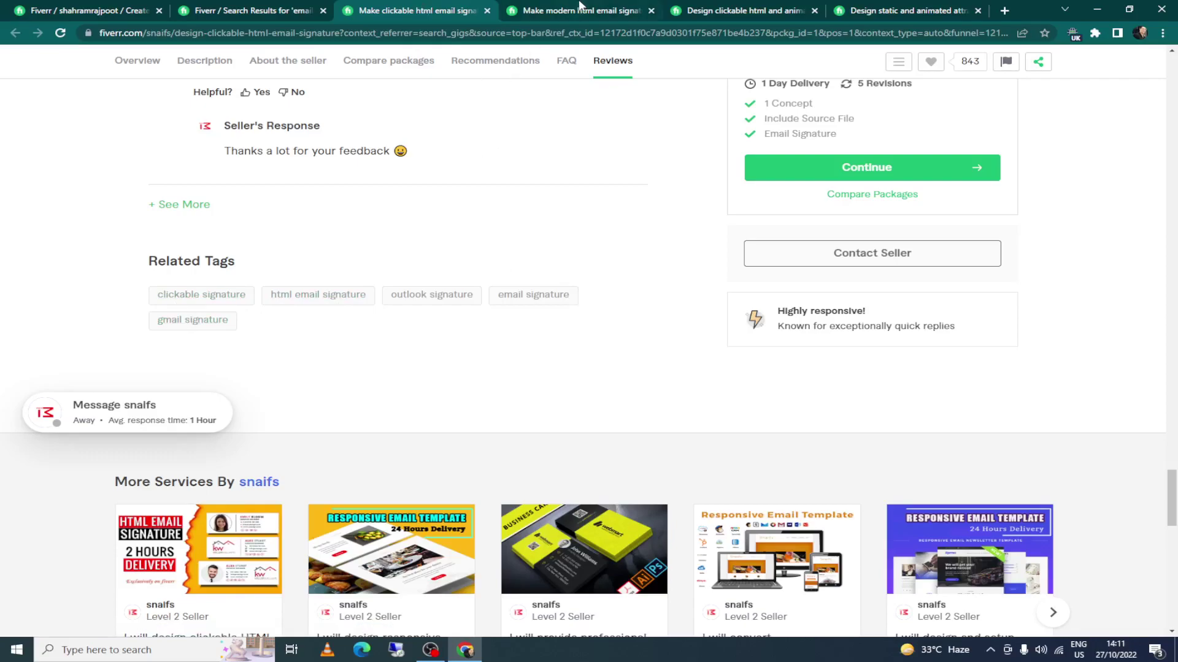
click(119, 5)
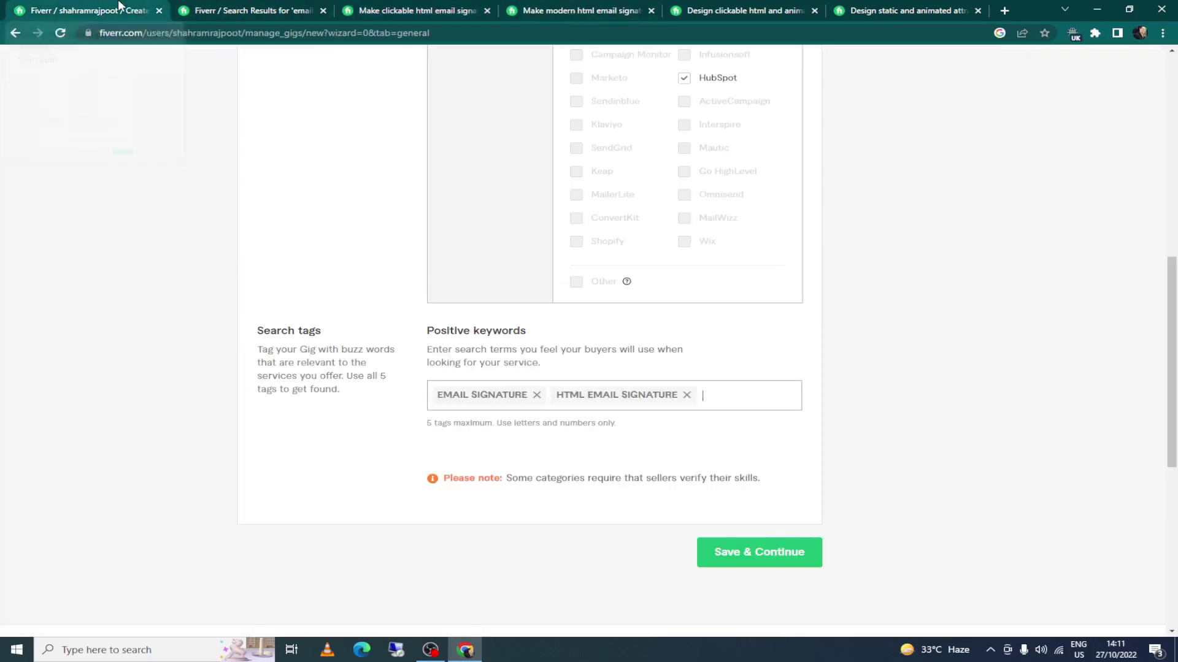
click(749, 386)
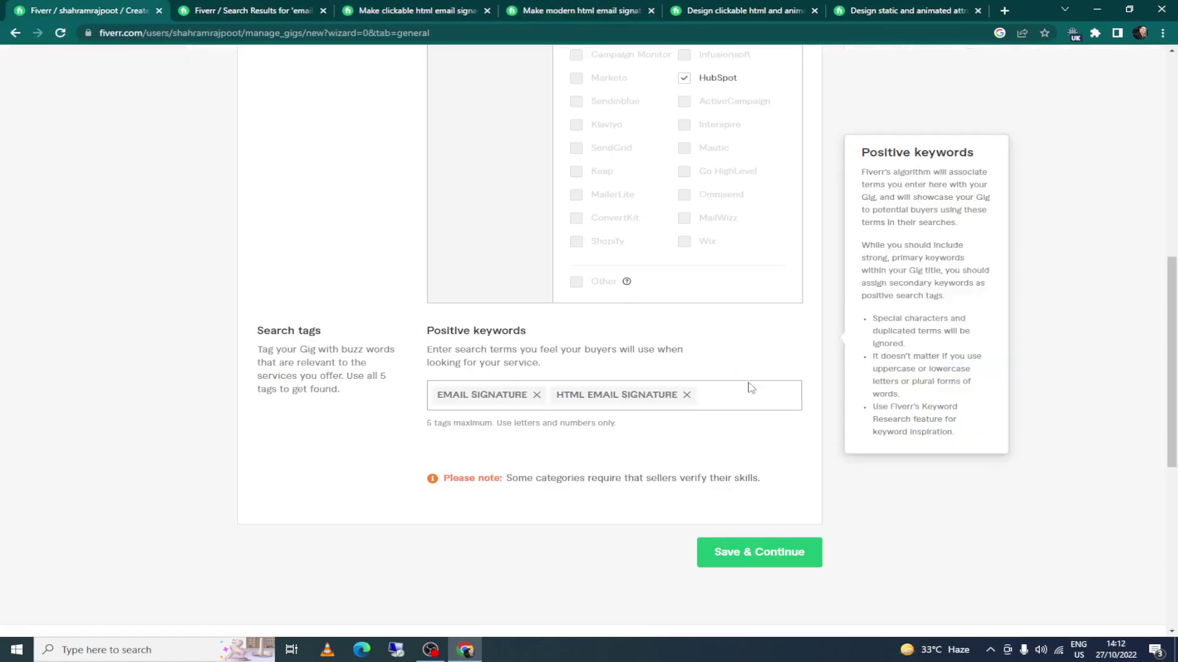
text(gmail signature)
key(Return)
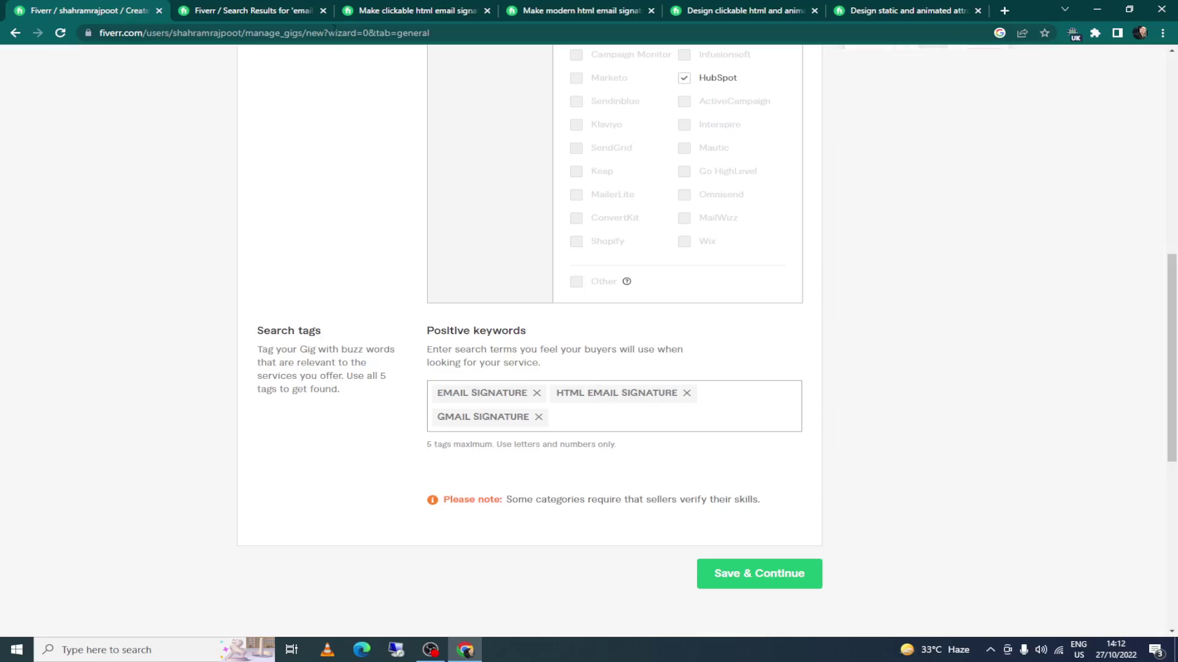
Step: Revisit the first competitor gig's related tags and add "clickable signature" to the new gig's positive keywords
click(411, 8)
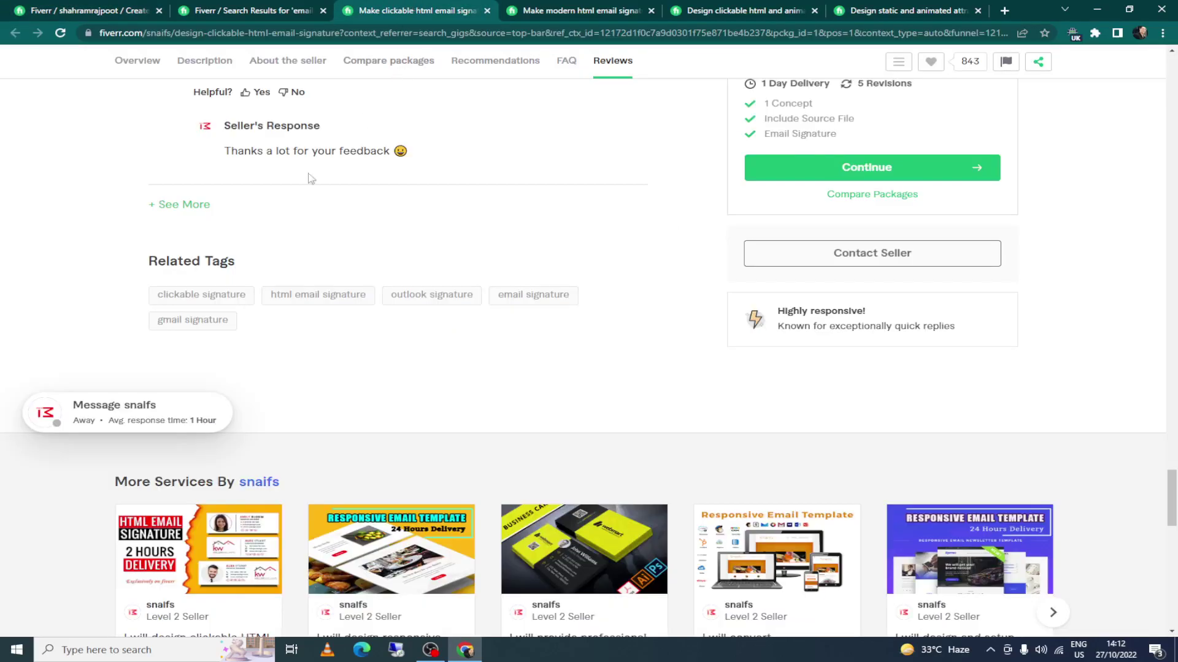
click(89, 9)
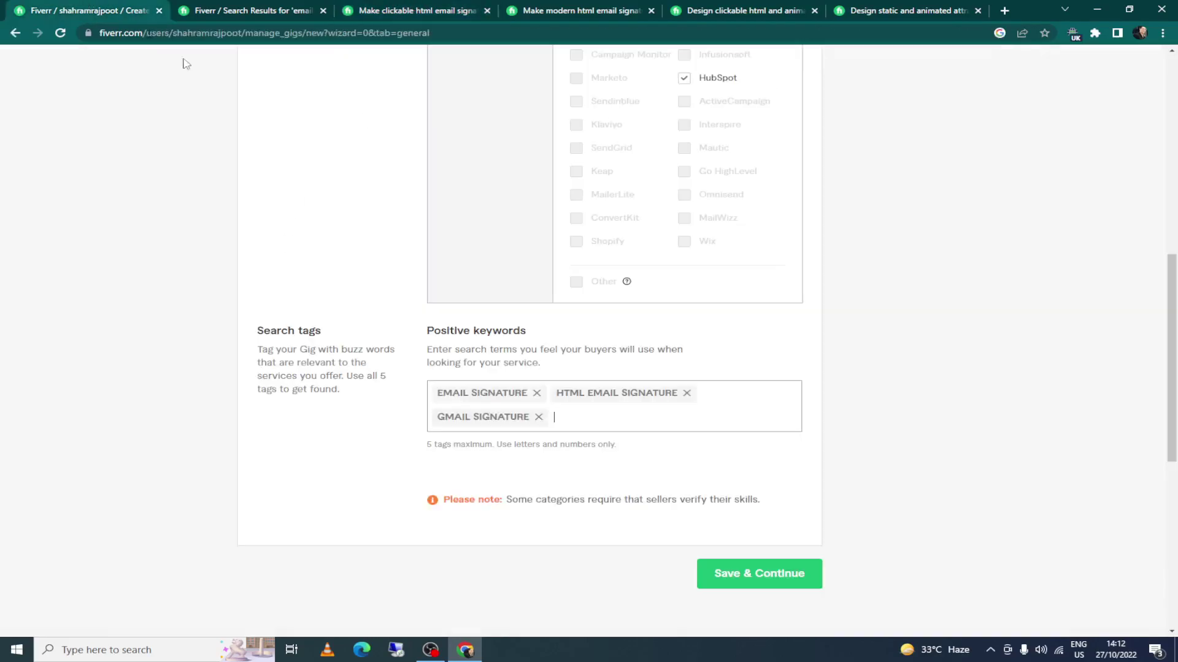
text(clickable signatur)
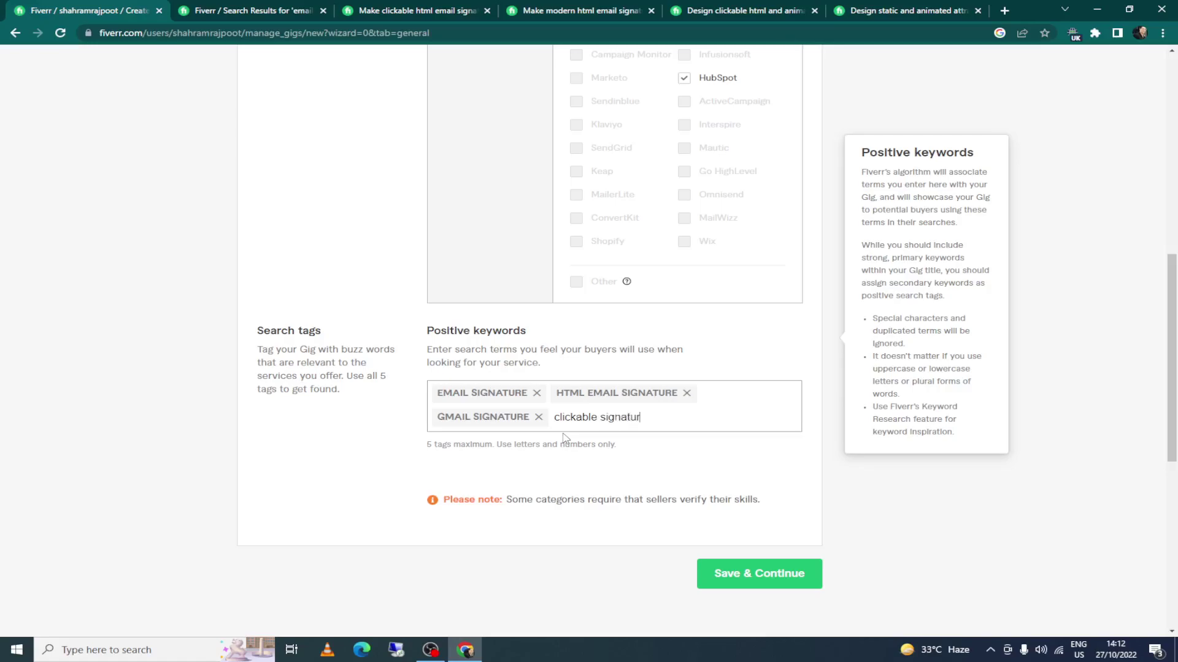
text(e)
key(Return)
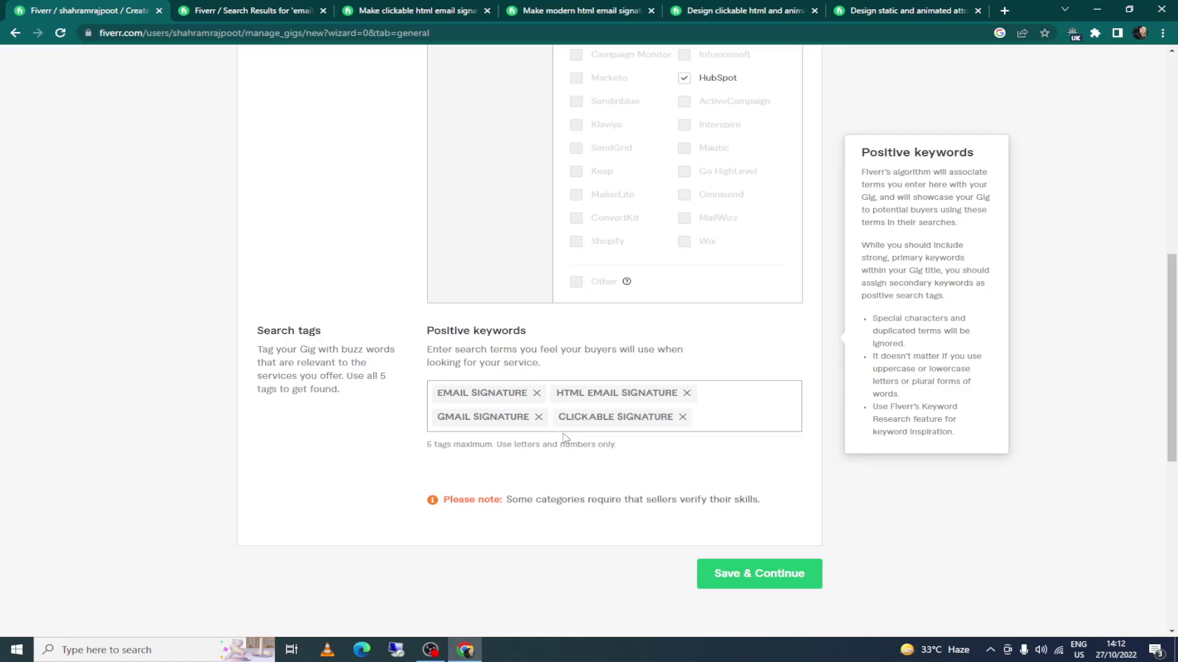
Step: Examine the competitor gig "I will make modern HTML email signature for outlook,gmail and apple", including its seller profile, packages, reviews and related tags
click(577, 7)
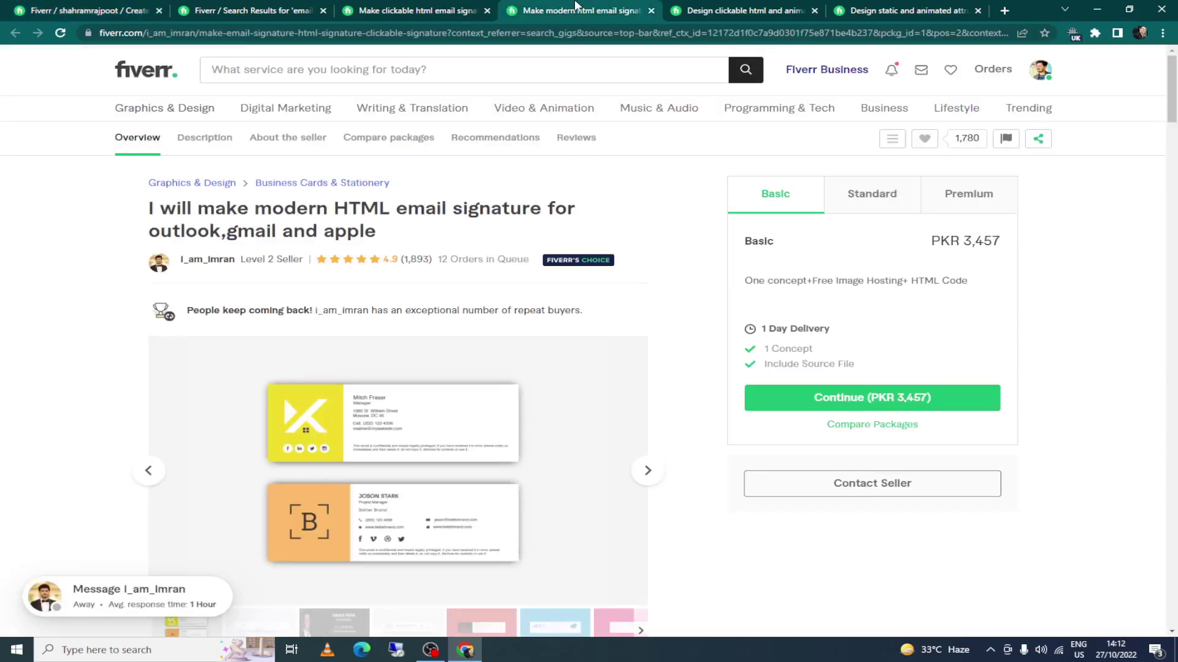
scroll(517, 279, down, 15)
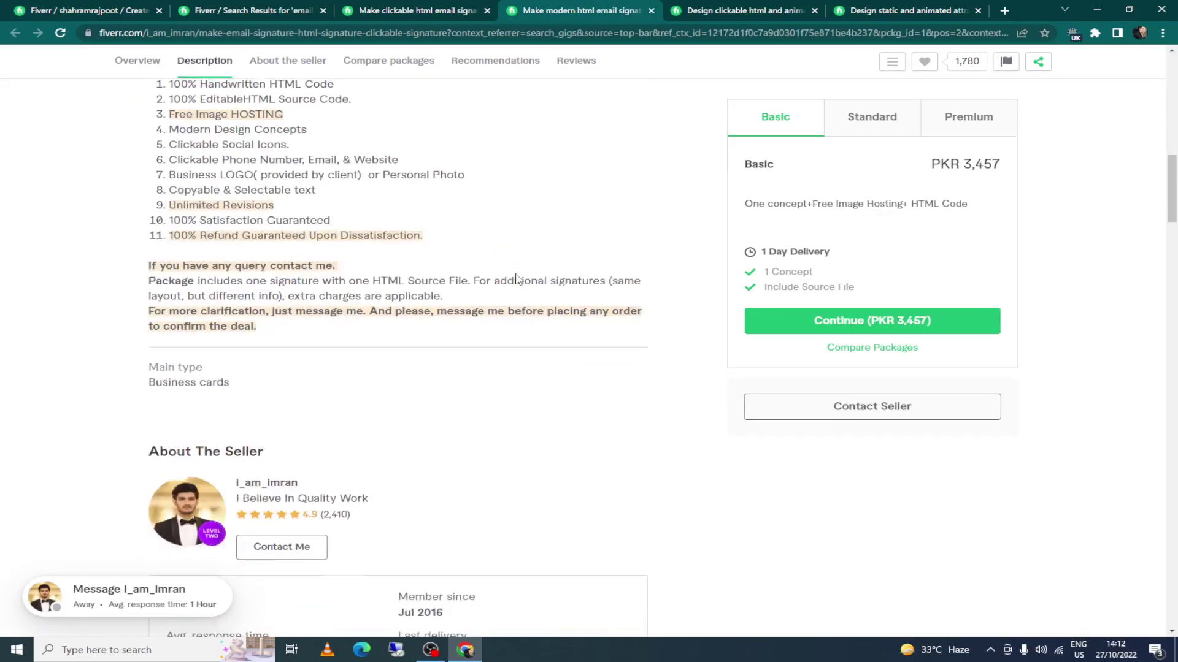
scroll(517, 279, down, 5)
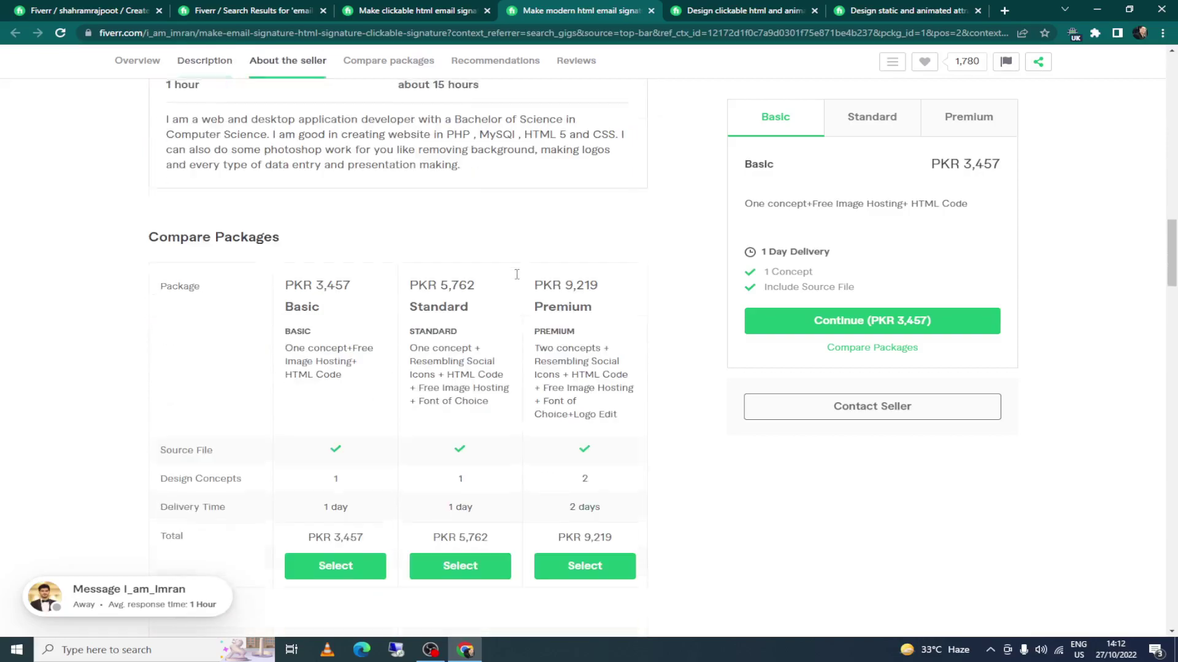
scroll(517, 279, up, 4)
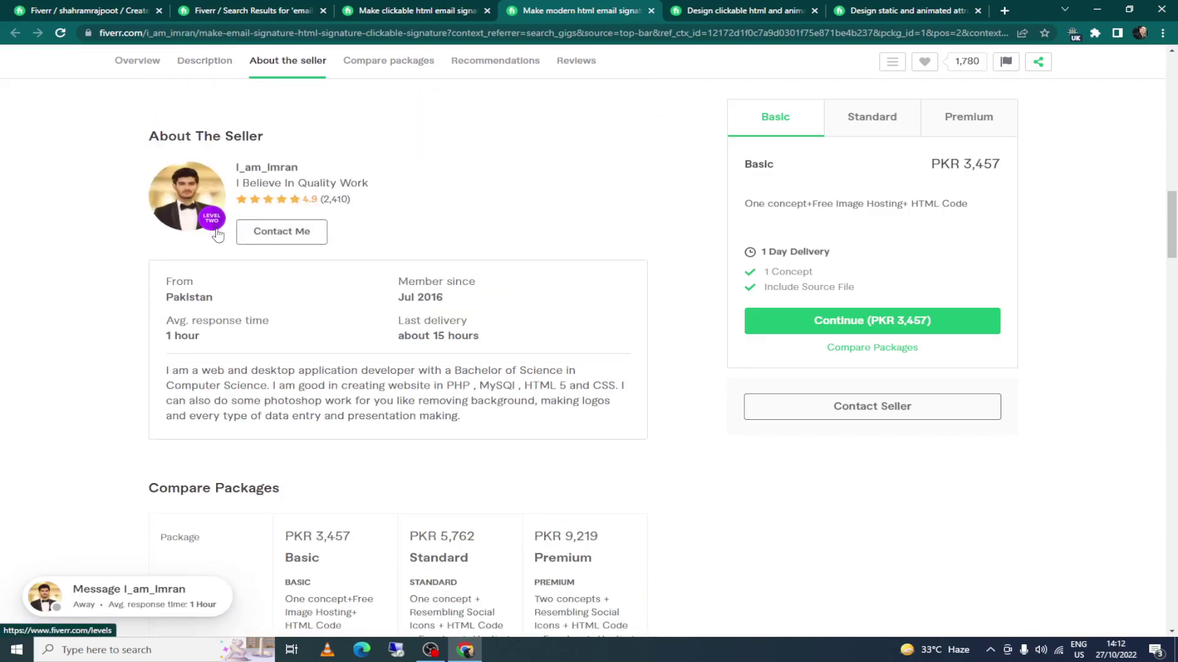
scroll(334, 291, down, 6)
scroll(348, 298, down, 11)
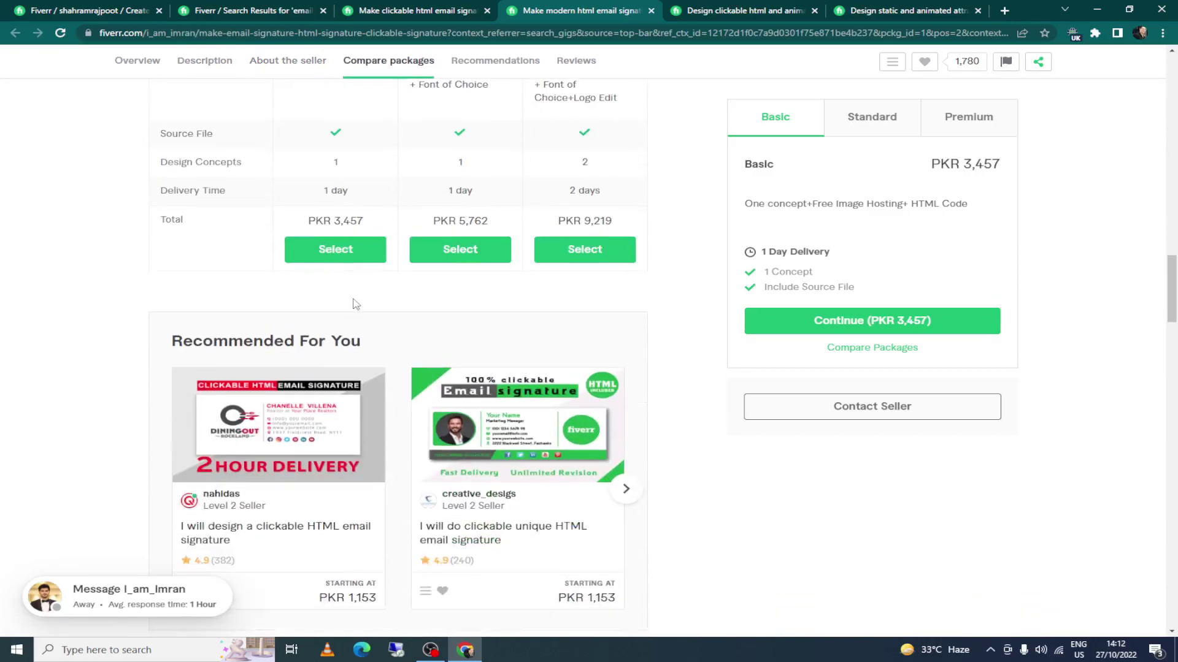
scroll(359, 313, down, 15)
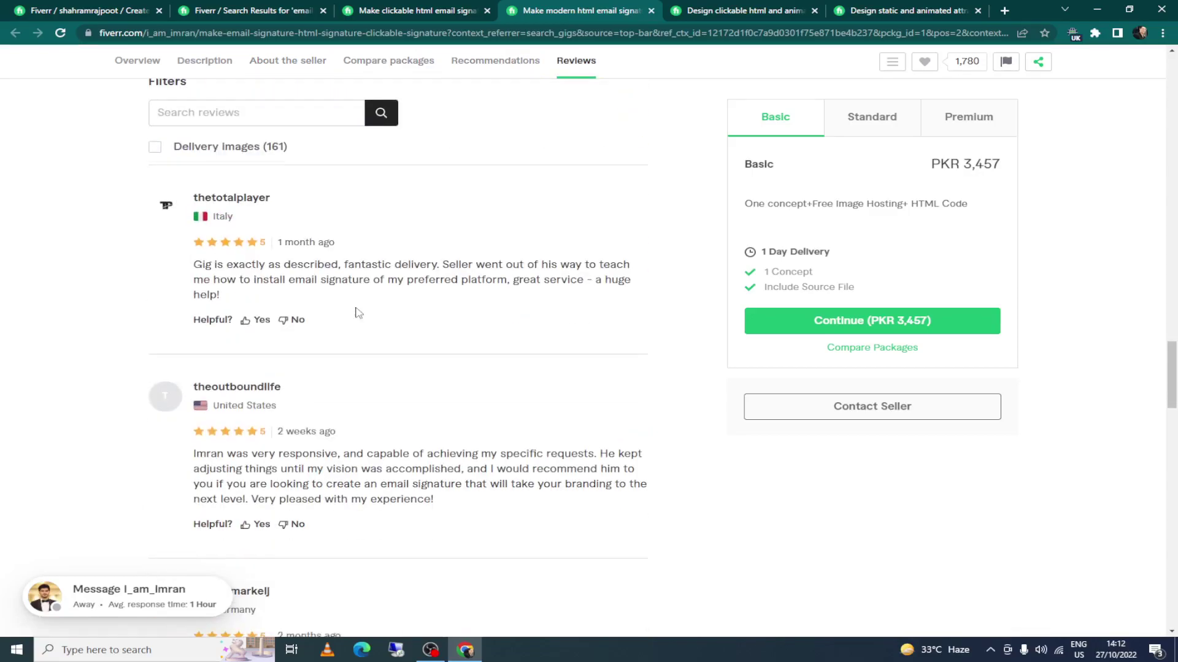
scroll(359, 313, down, 18)
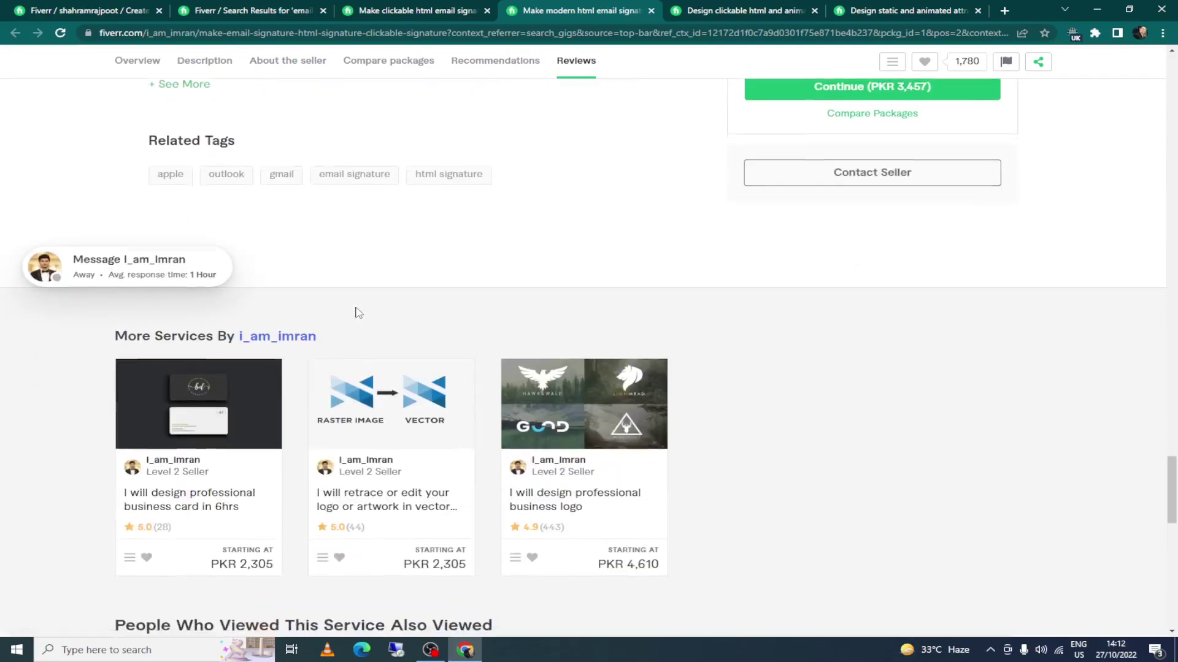
scroll(359, 313, down, 3)
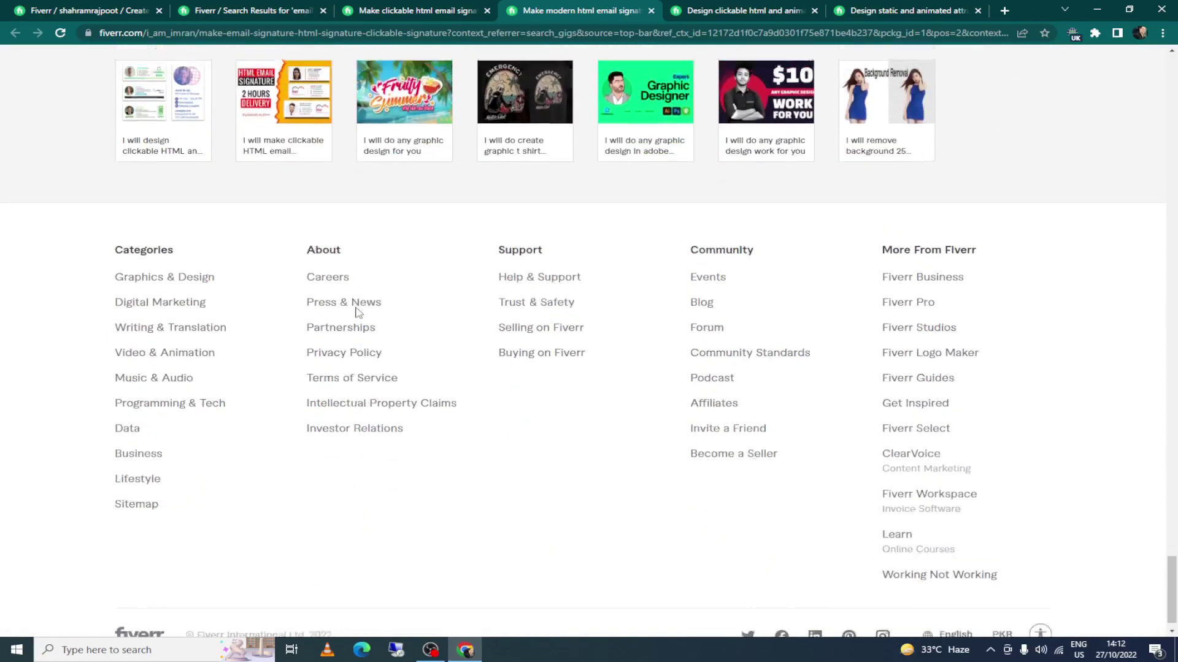
scroll(359, 314, up, 20)
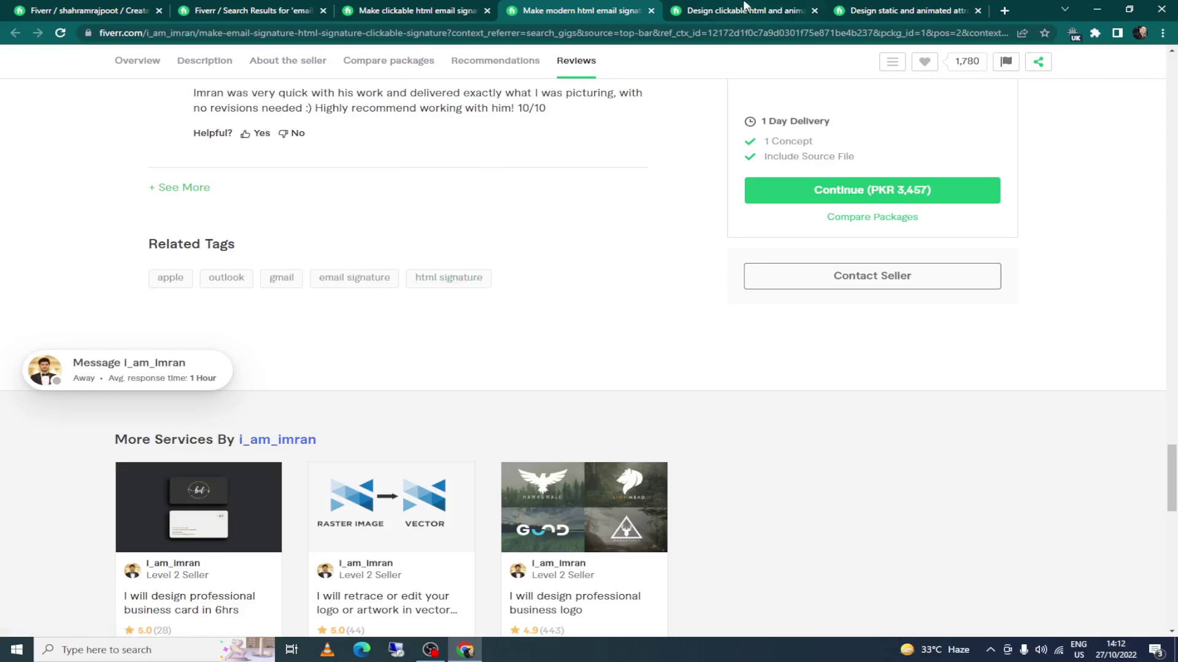
Step: Examine the related tags of the competitor gigs for clickable HTML and animated email signatures and for static and animated attractive email signatures
click(746, 11)
scroll(341, 328, down, 8)
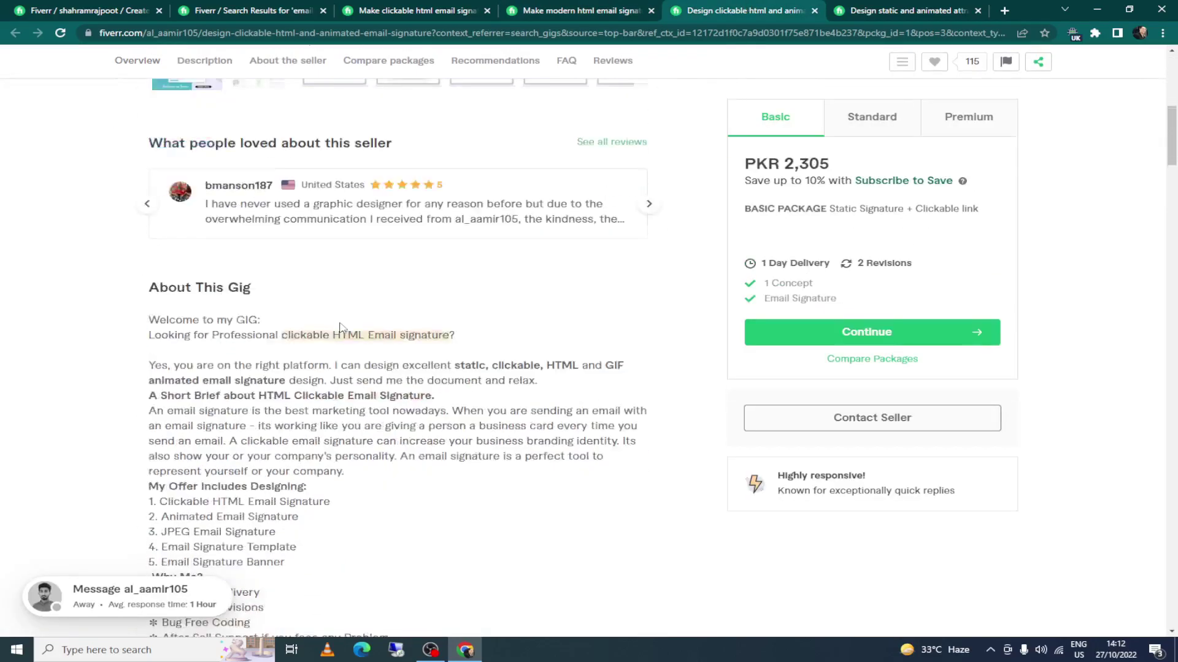
scroll(341, 328, down, 15)
scroll(342, 327, down, 15)
scroll(342, 328, down, 15)
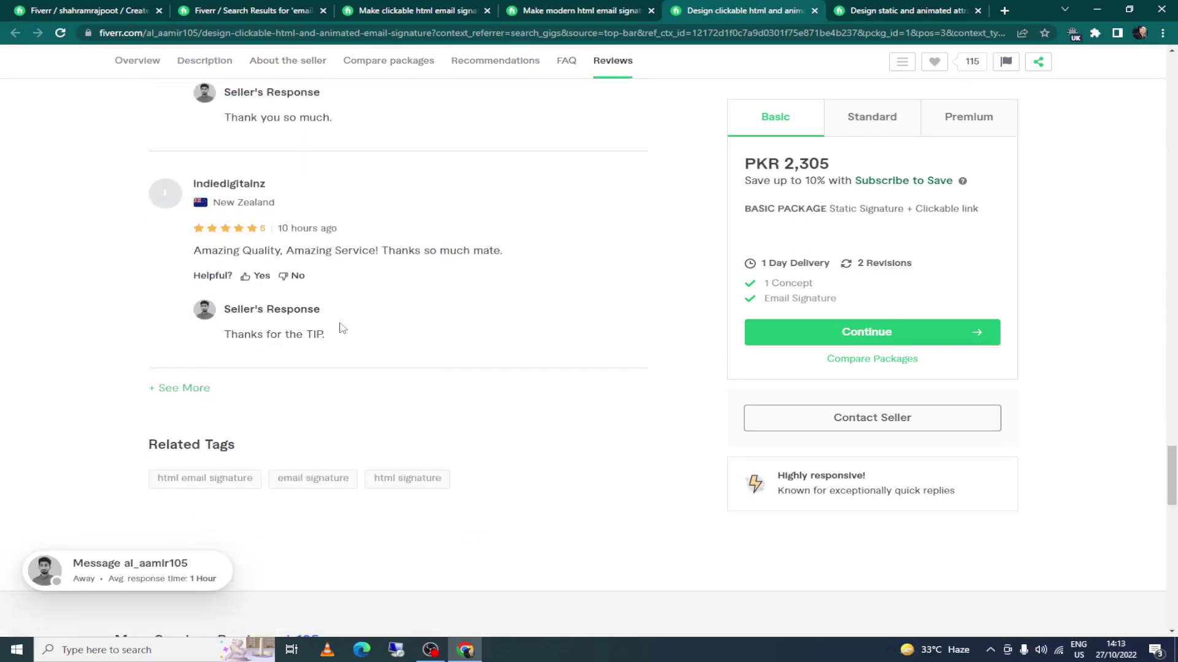
scroll(342, 328, down, 3)
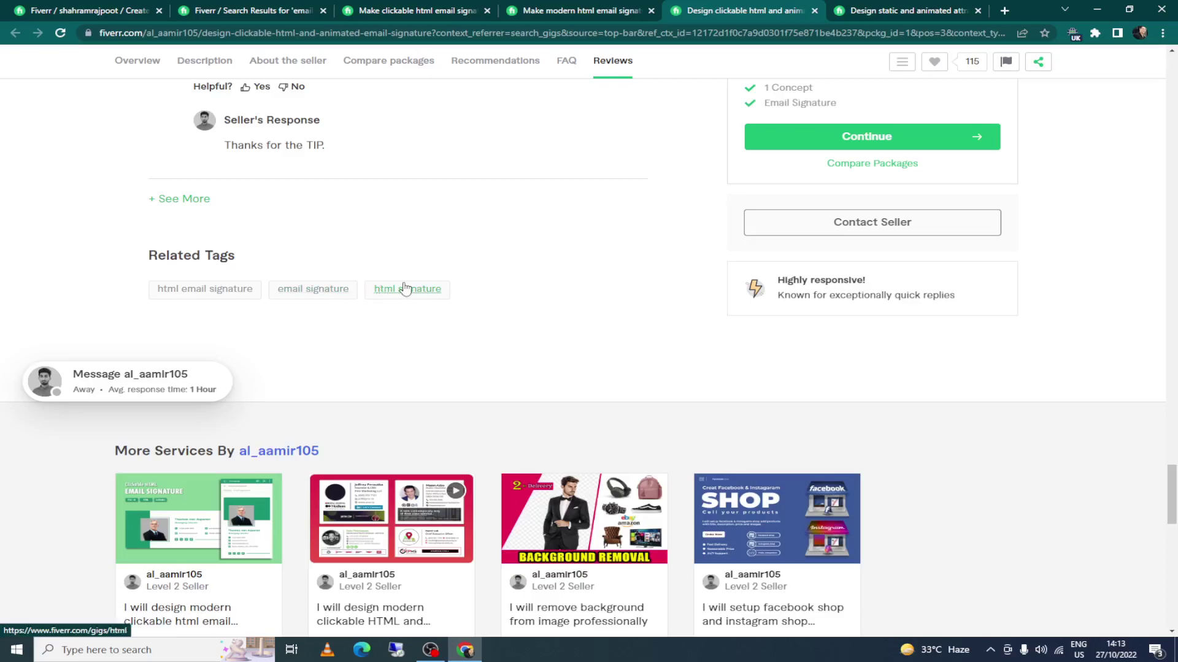
scroll(466, 295, up, 2)
click(900, 8)
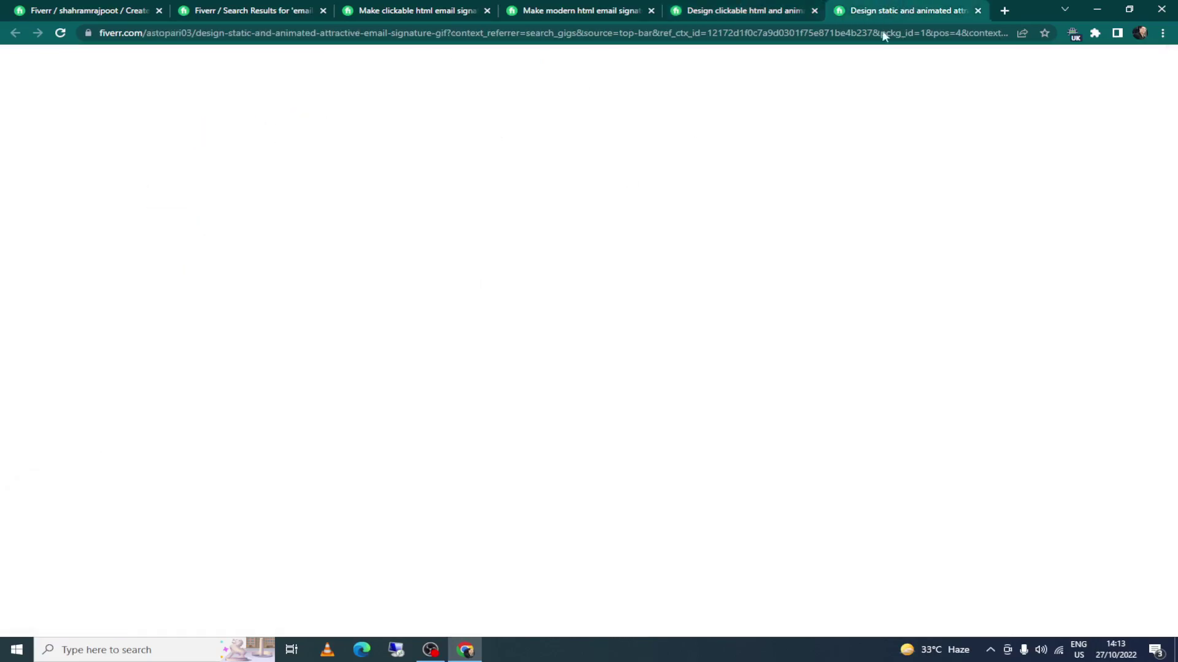
scroll(242, 319, down, 15)
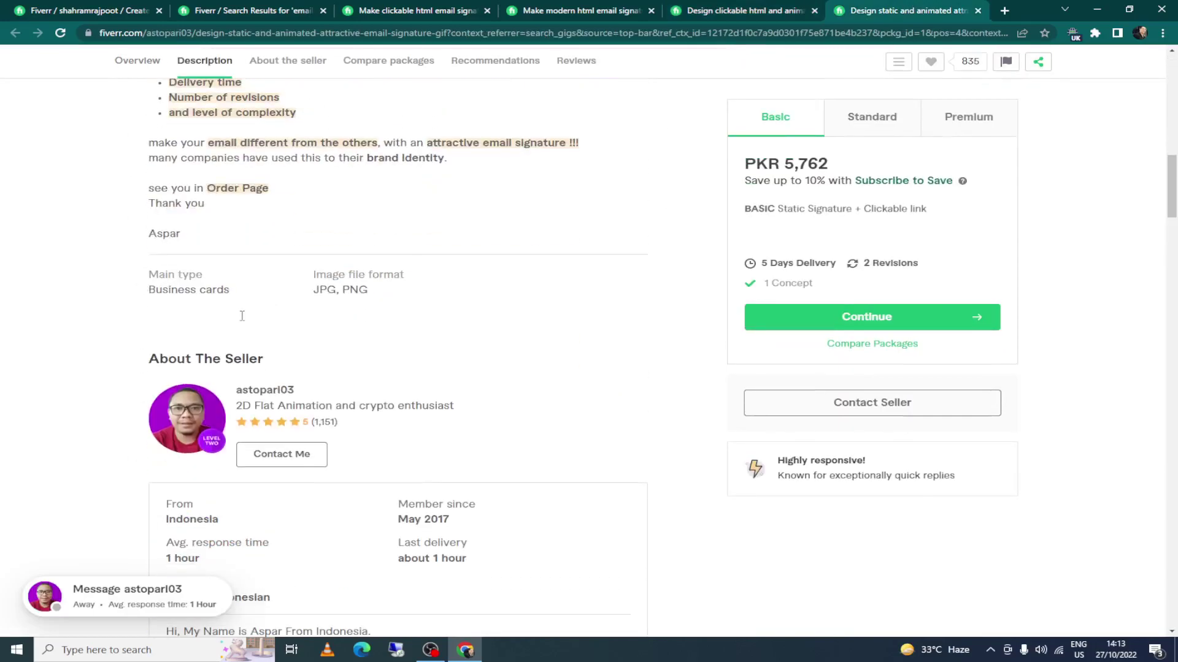
scroll(242, 315, down, 15)
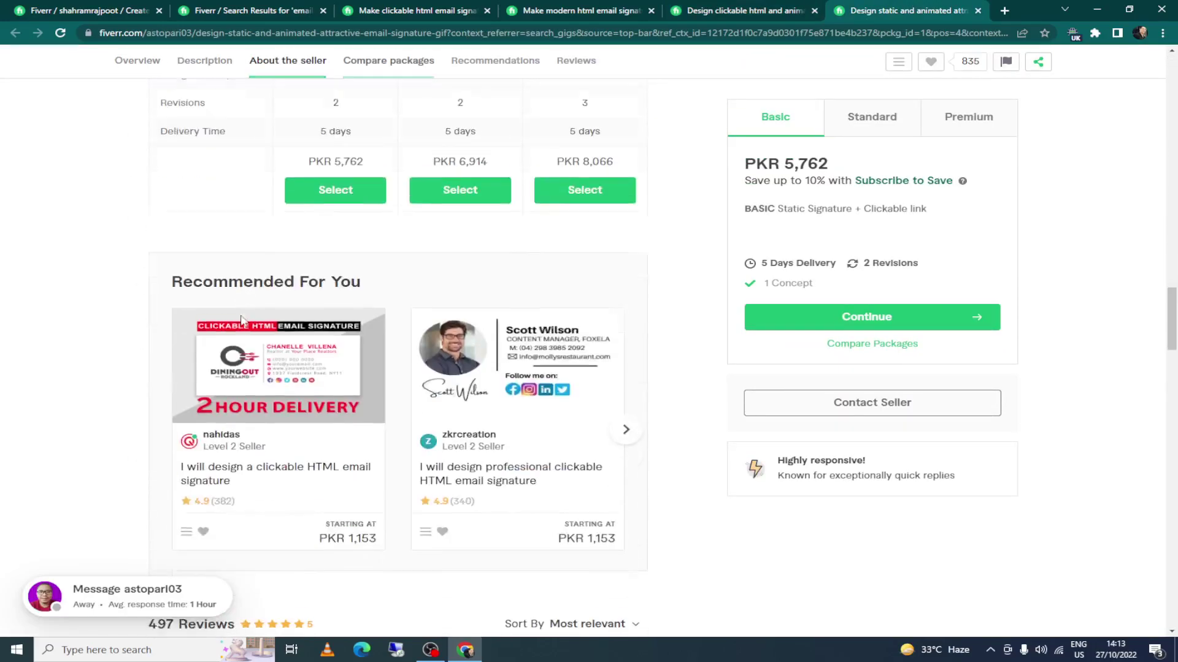
scroll(242, 320, down, 15)
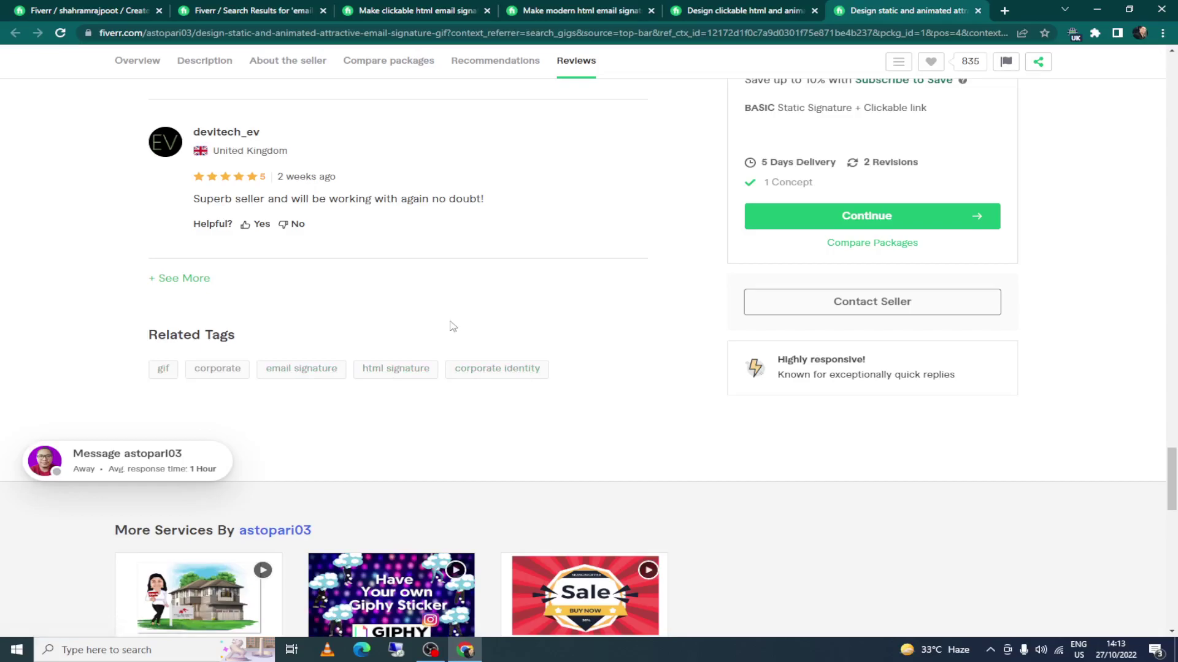
Step: Recheck the related tags of the clickable HTML and animated signature gig and add "html signature" to the new gig's positive keywords
click(731, 11)
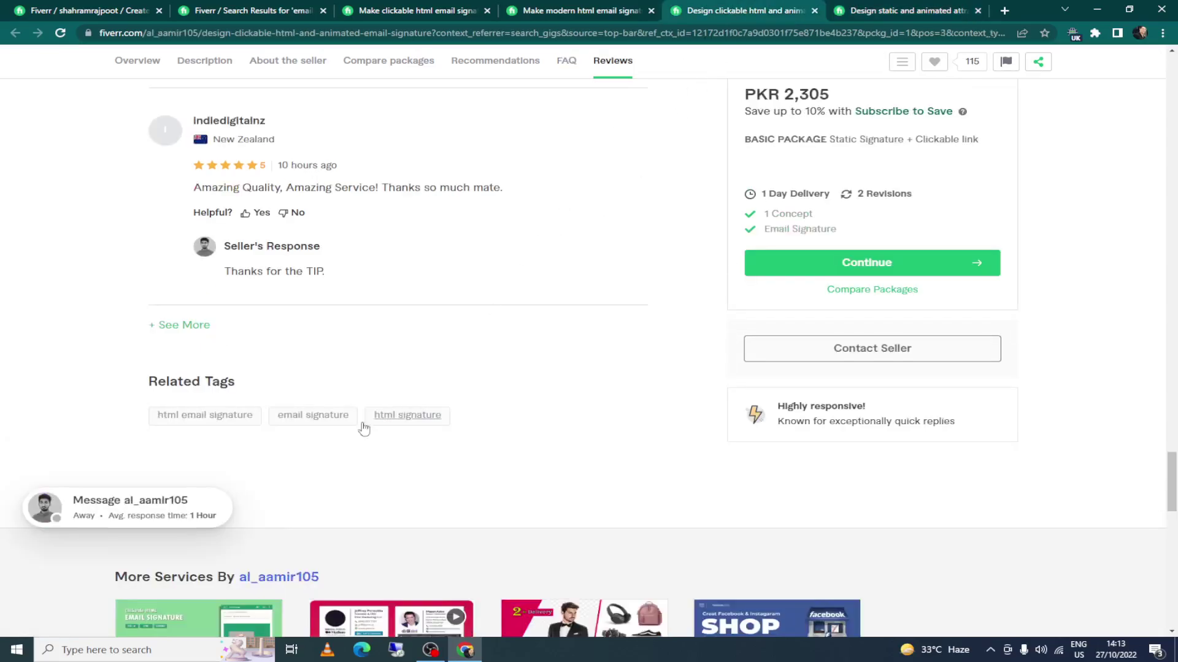
key(ctrl+1)
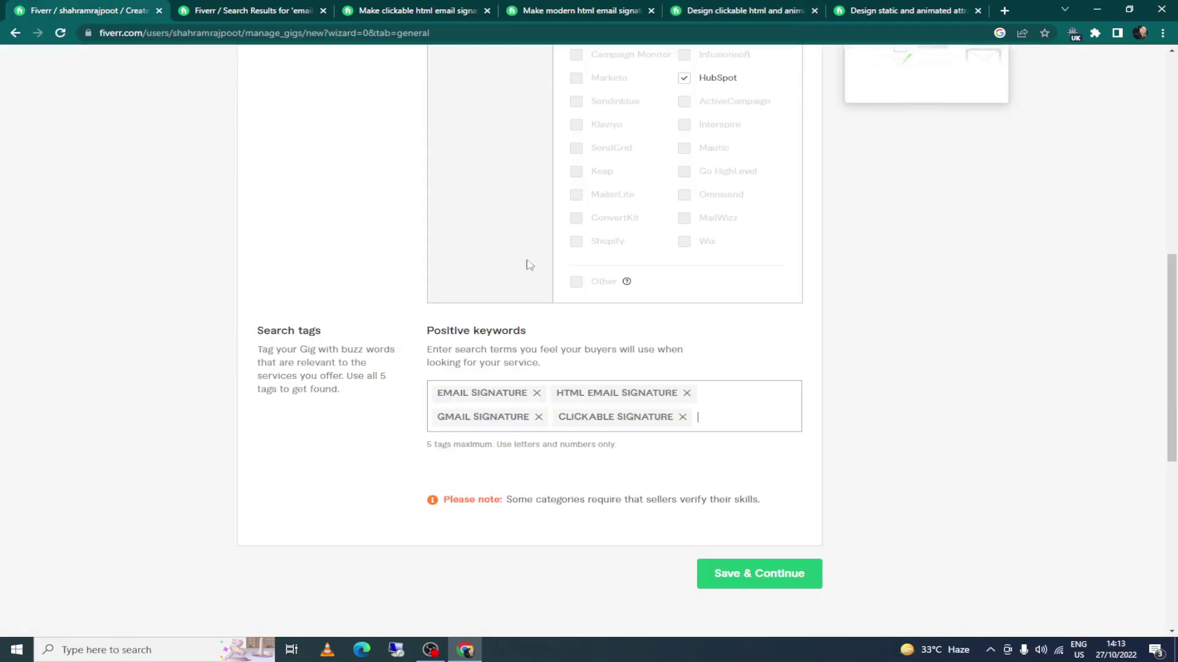
click(715, 422)
text(html )
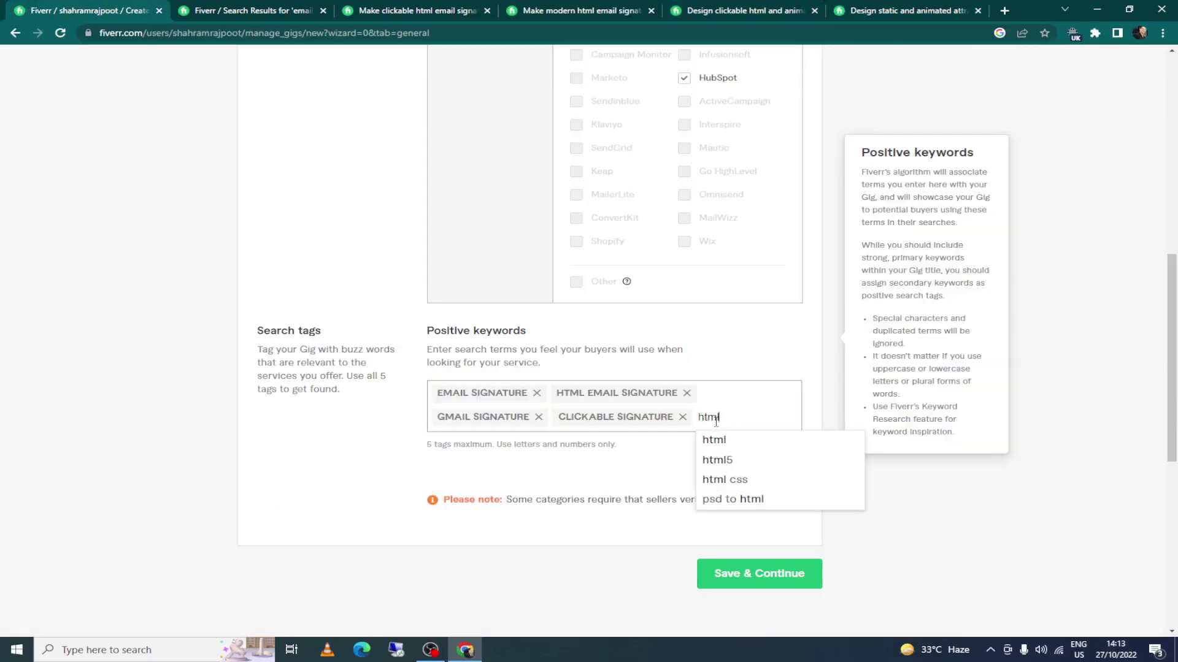
text(signature)
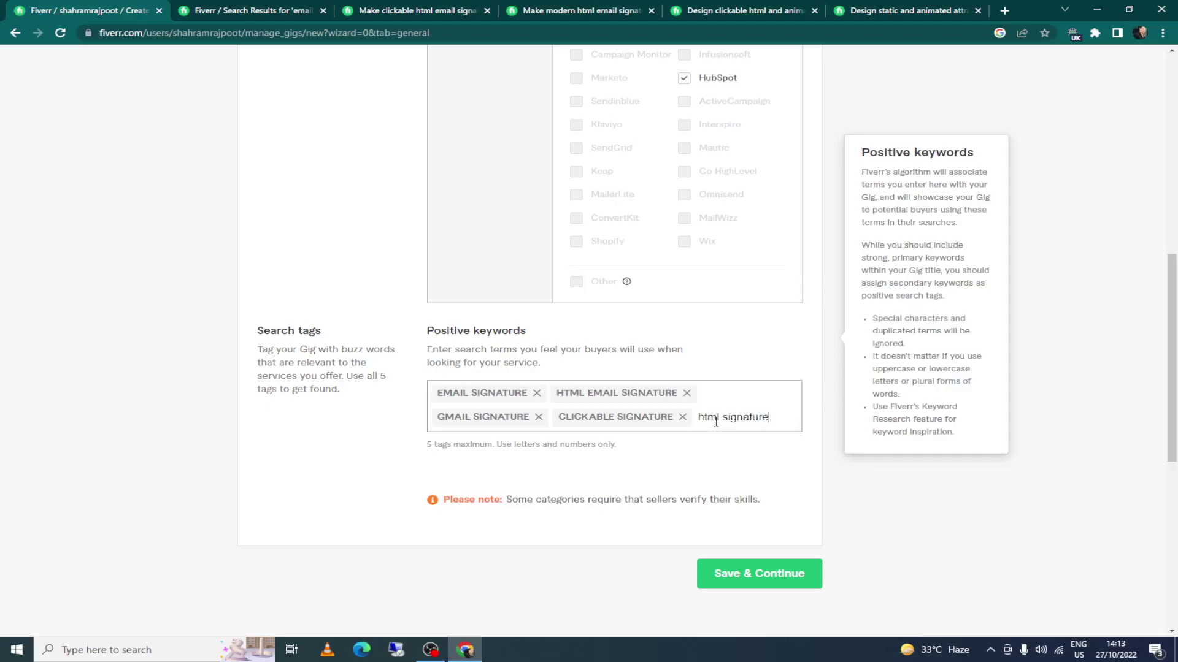
key(Return)
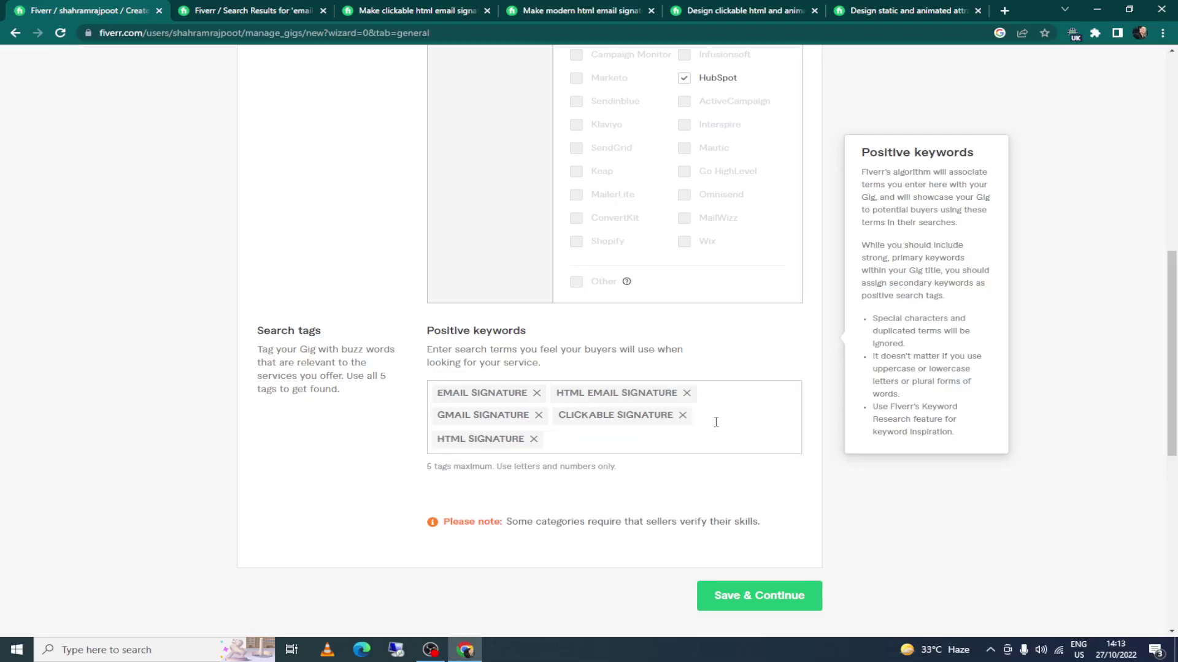
Step: Review the new gig's title, category, metadata and search tags, and save the Overview stage to continue
click(778, 594)
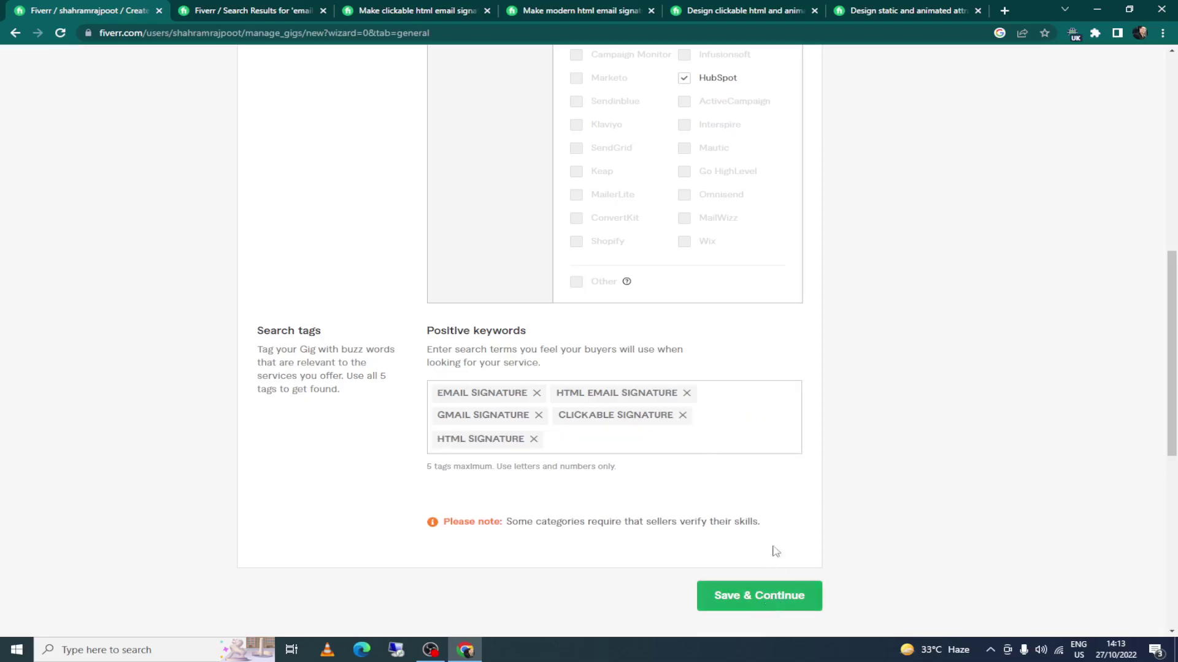
click(478, 219)
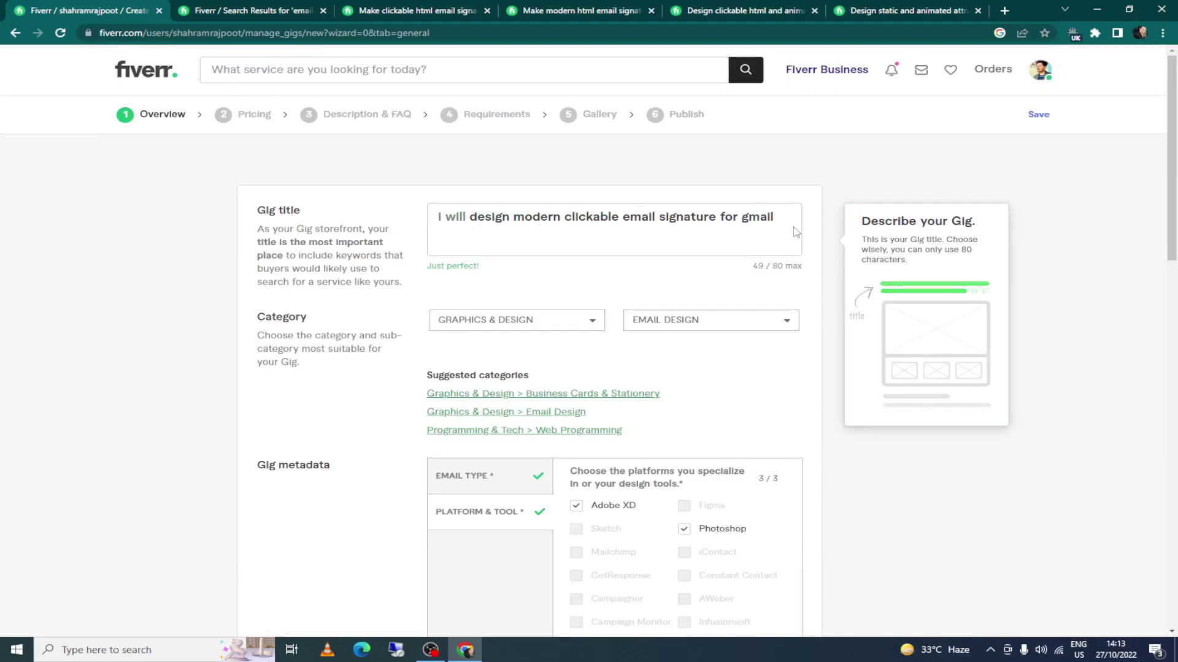
mouse_move(491, 340)
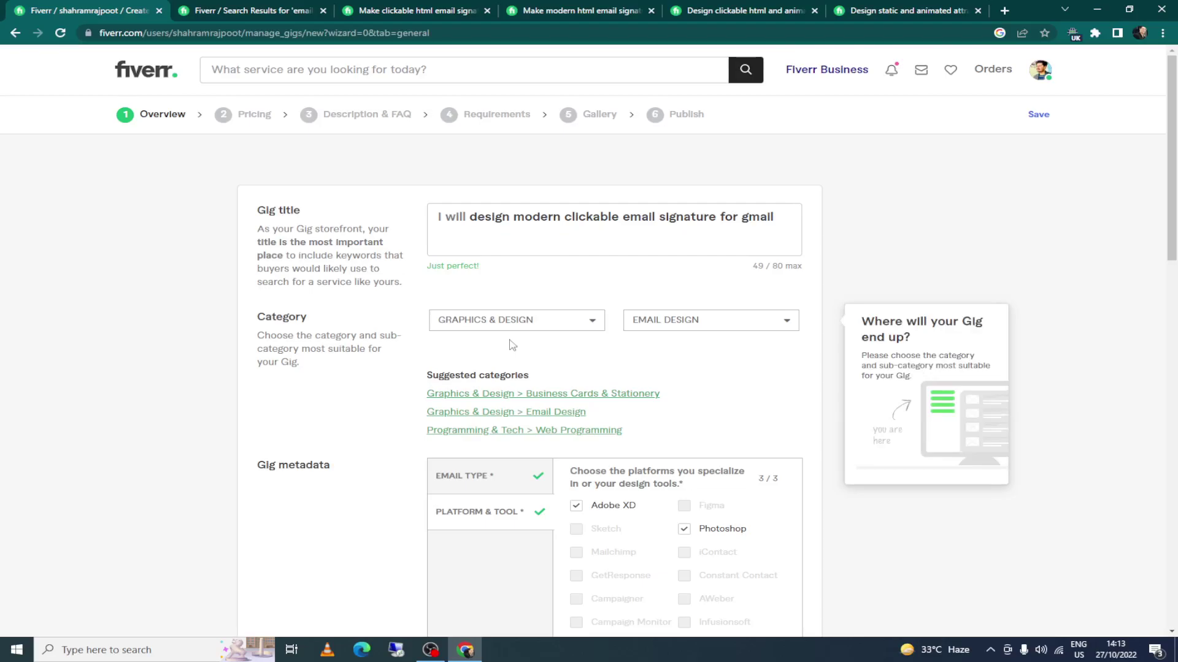
scroll(674, 319, down, 1)
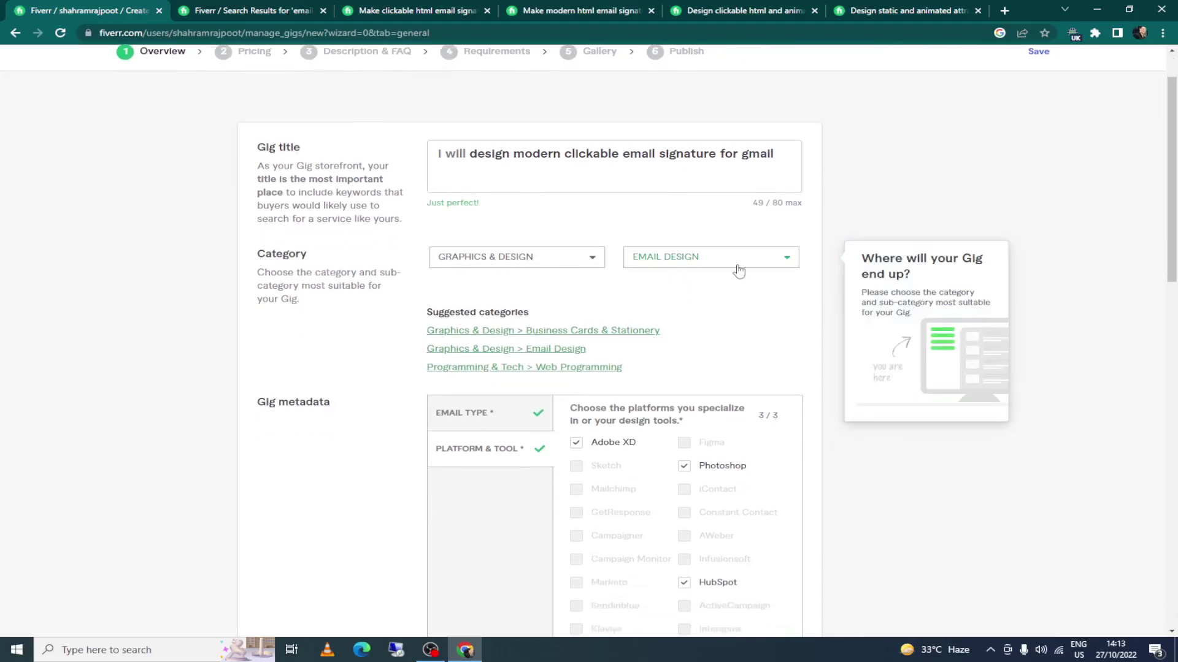
scroll(614, 313, down, 2)
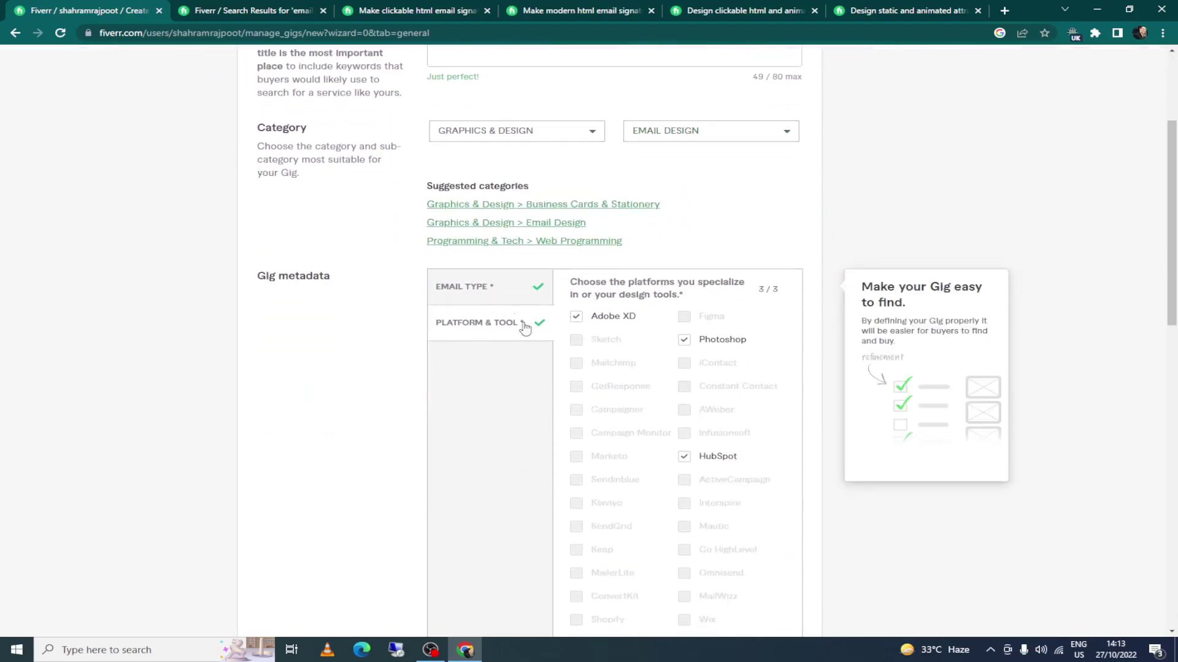
scroll(539, 342, down, 3)
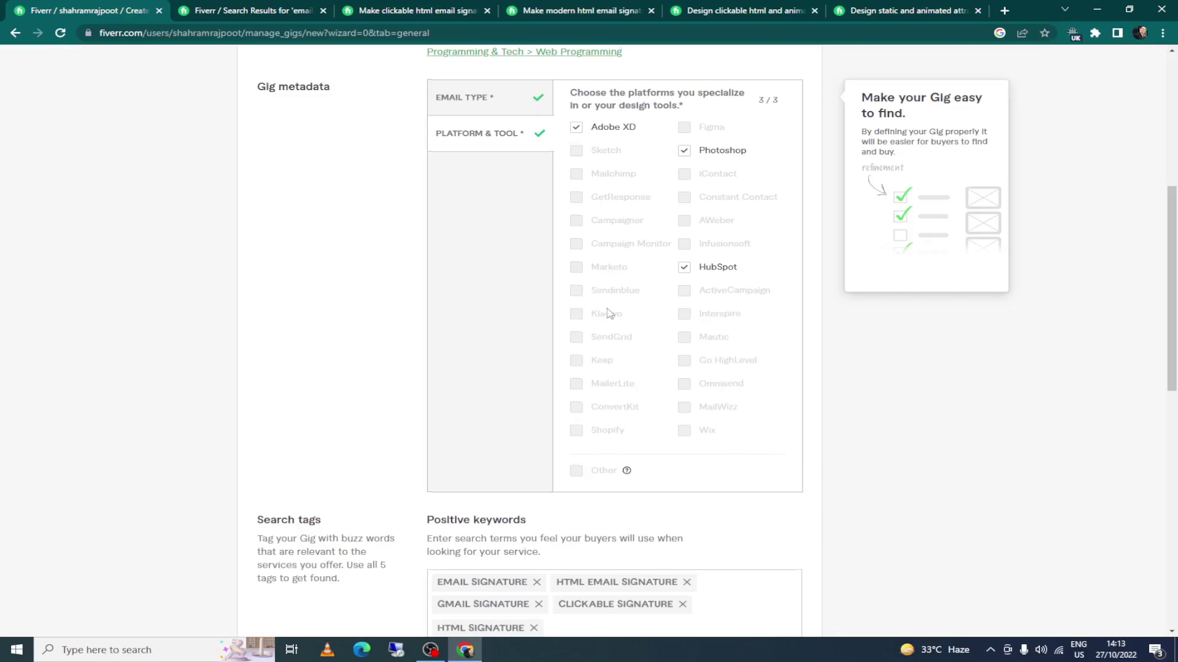
scroll(610, 310, down, 4)
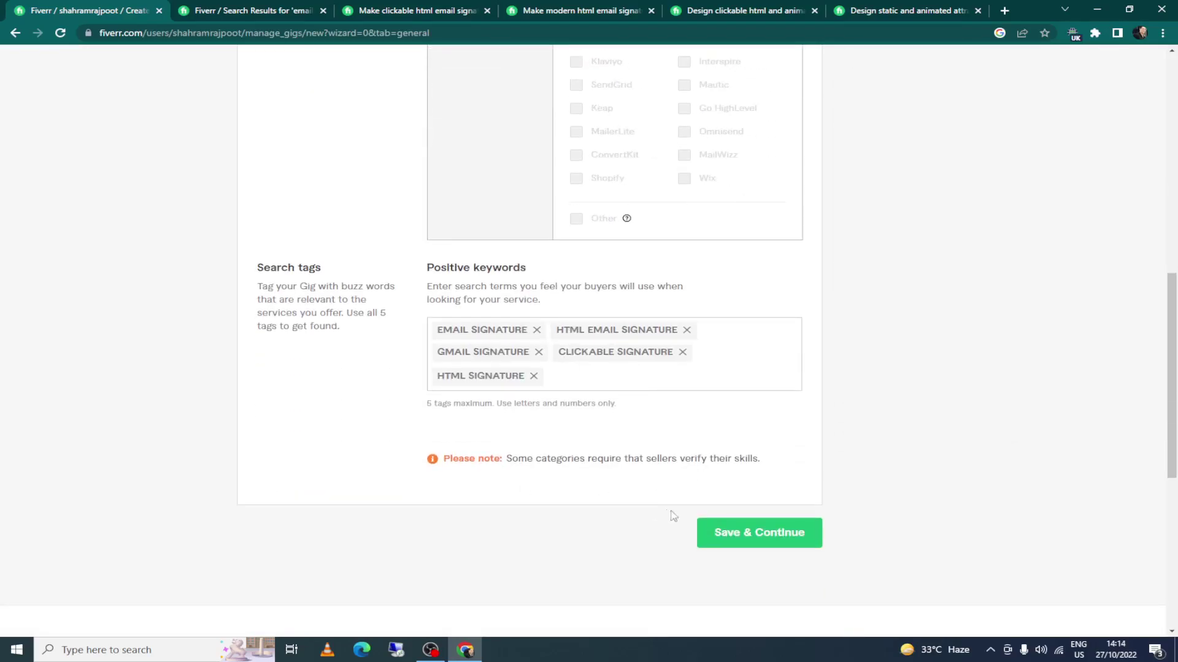
click(758, 541)
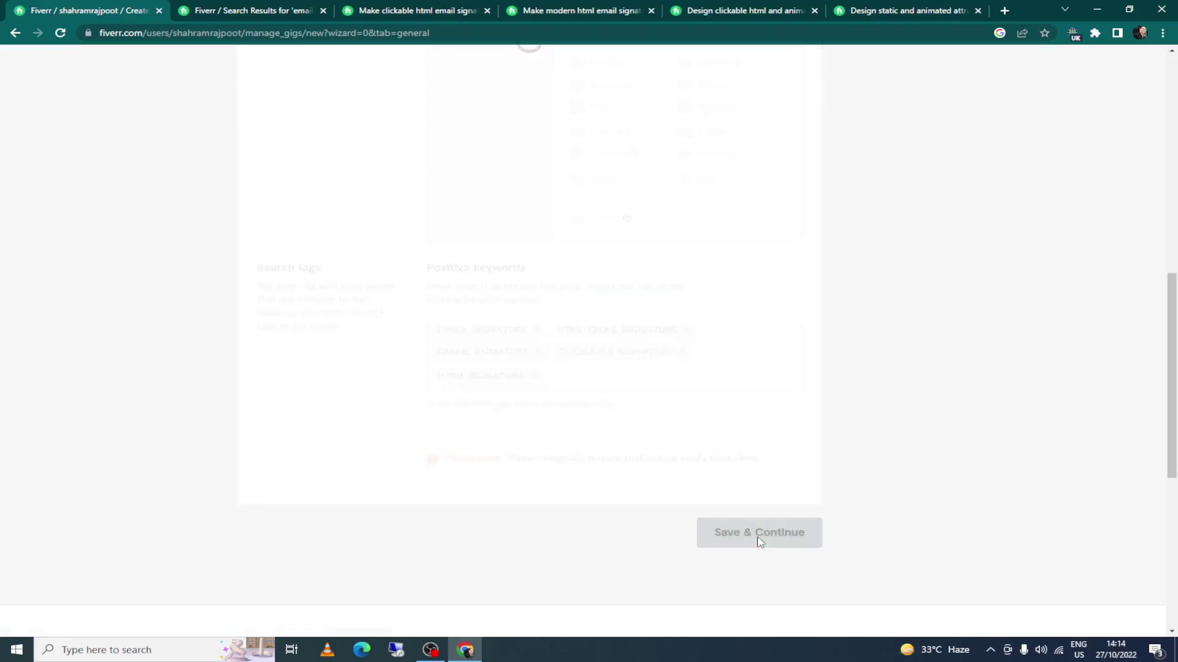